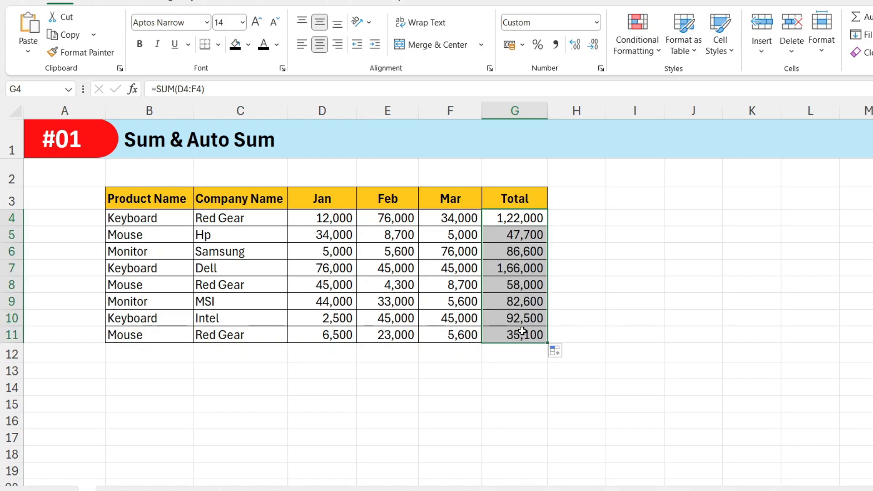
AutoSum the Jan, Feb, Mar and Total columns into D12:G12 below the first table.
click(324, 220)
drag(322, 218, 503, 344)
drag(337, 352, 507, 355)
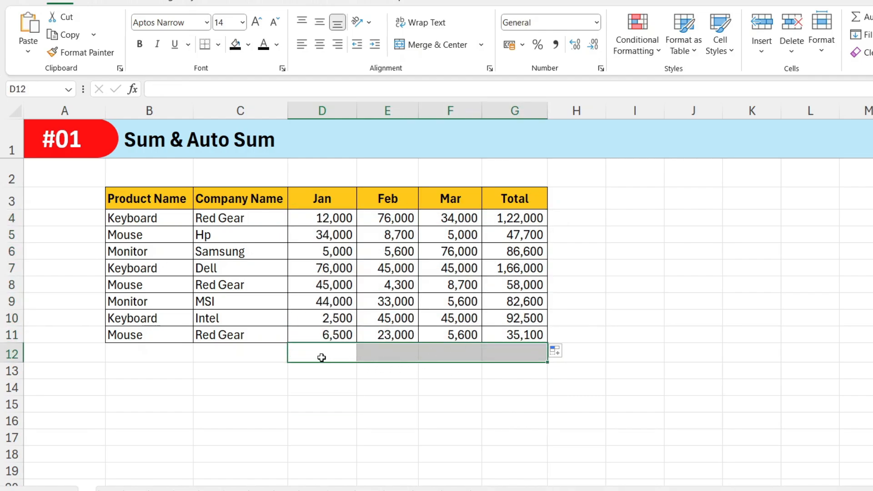
key(alt)
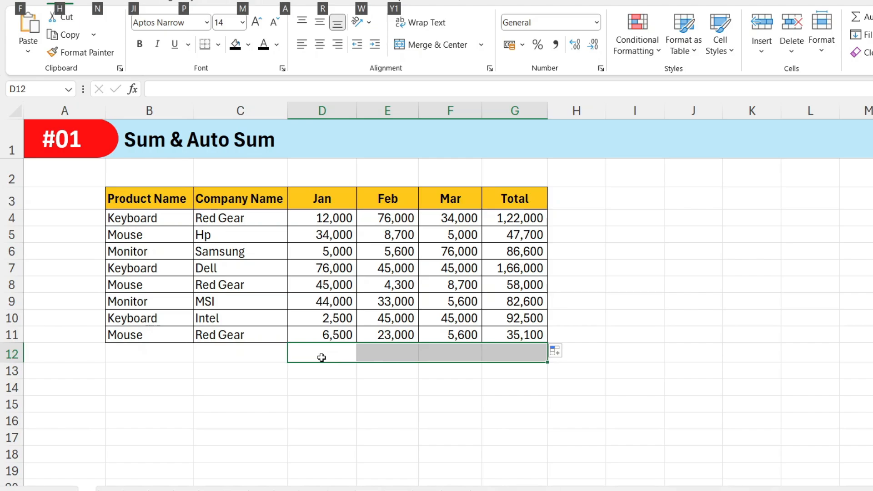
key(alt+equal)
drag(327, 220, 515, 354)
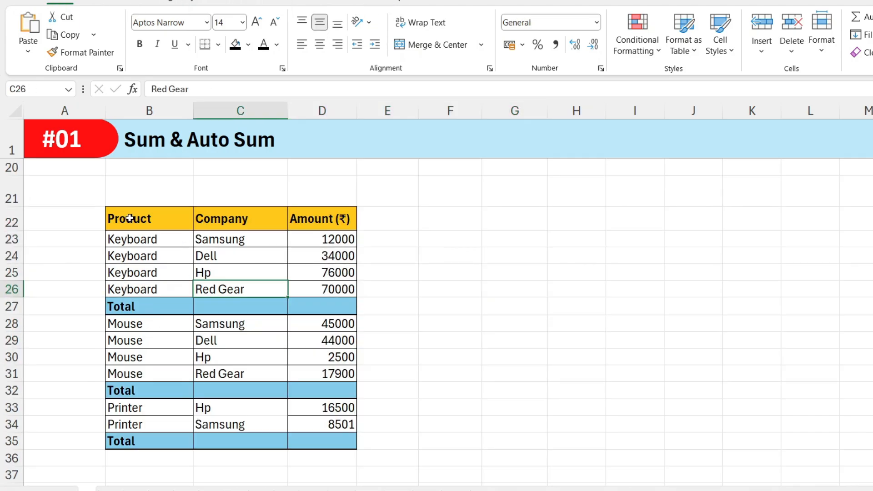
click(129, 217)
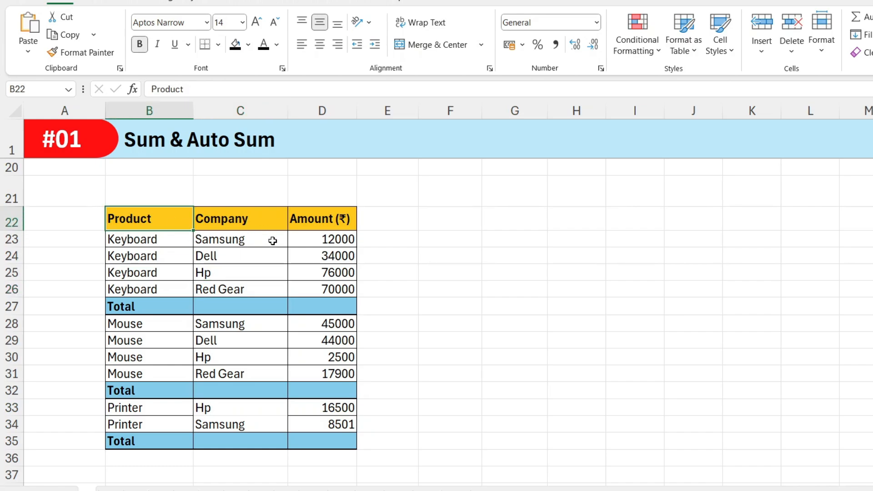
drag(155, 253, 155, 297)
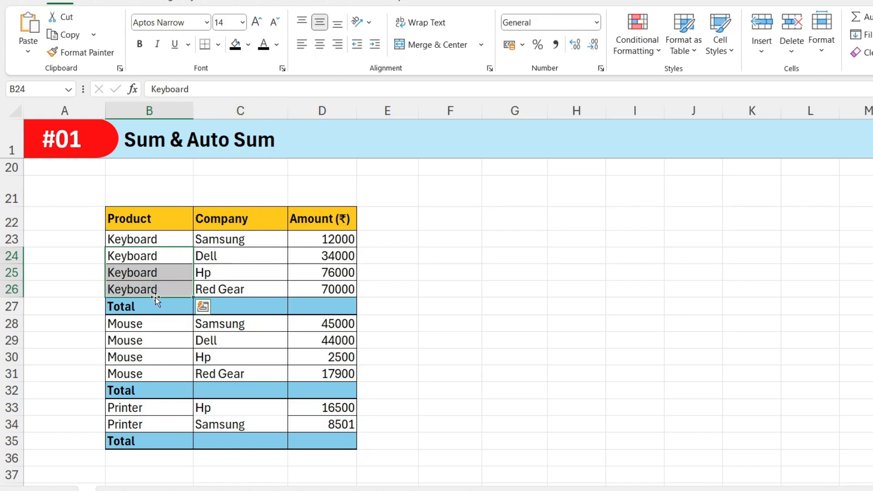
drag(306, 304, 303, 435)
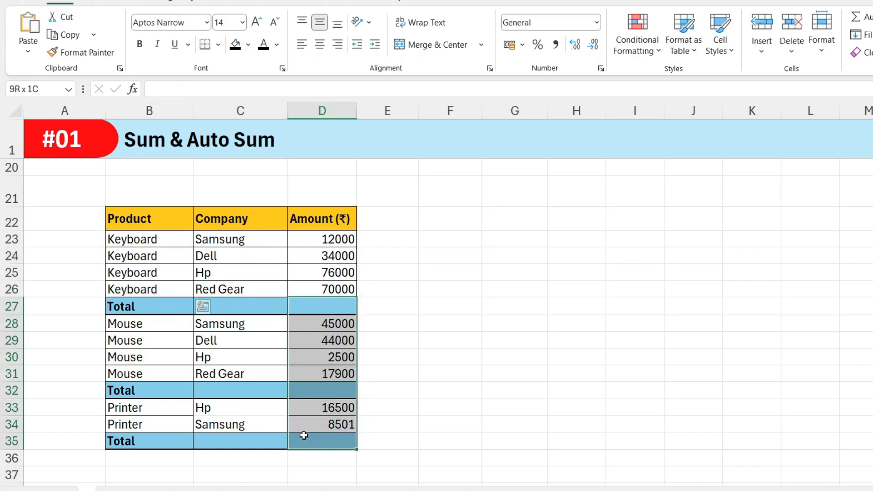
AutoSum the Keyboard amounts into D27 and the Mouse amounts into D32.
click(326, 302)
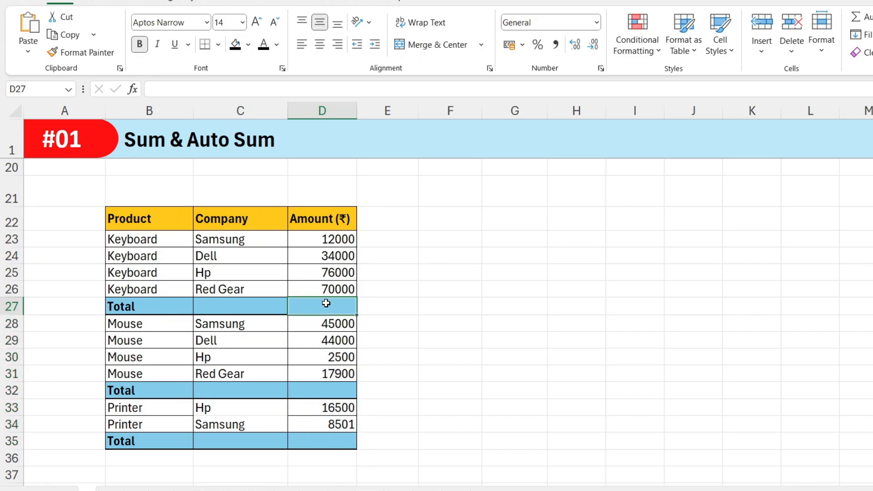
key(alt+equal)
key(Return)
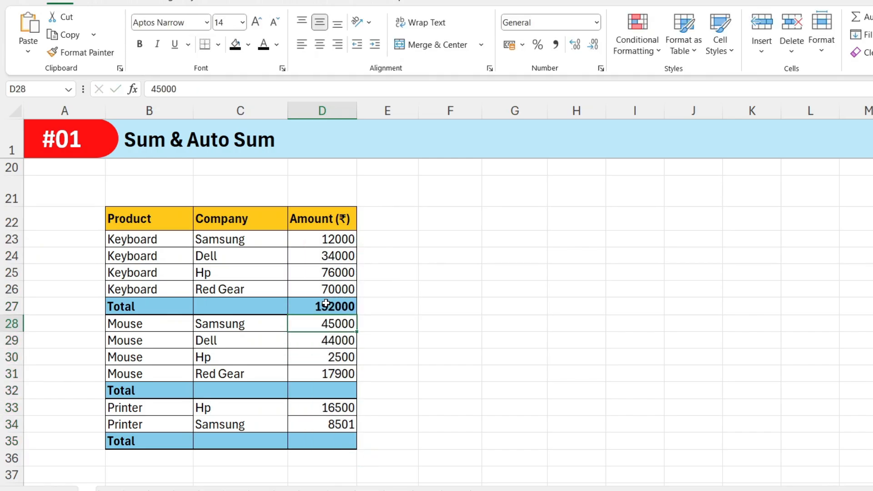
click(345, 388)
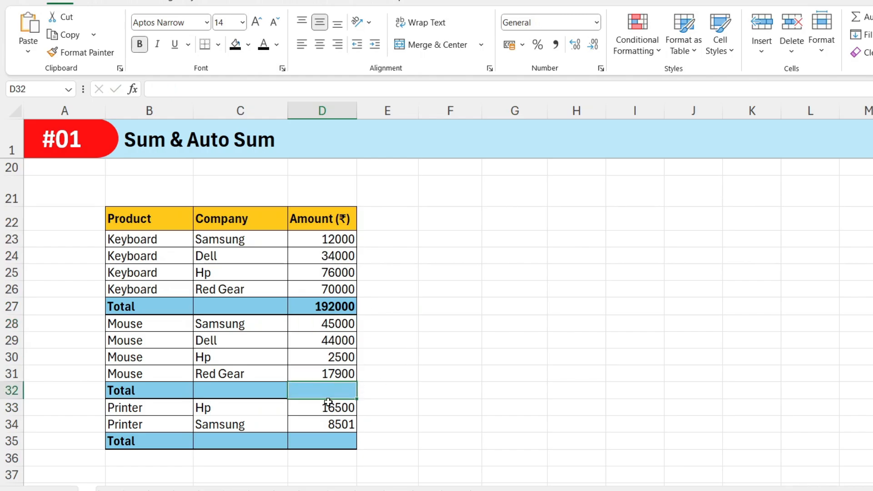
key(alt+equal)
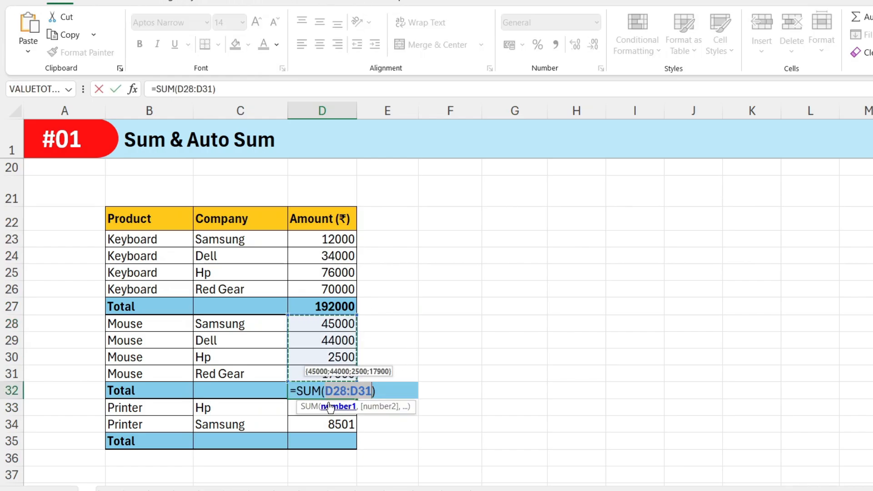
key(Return)
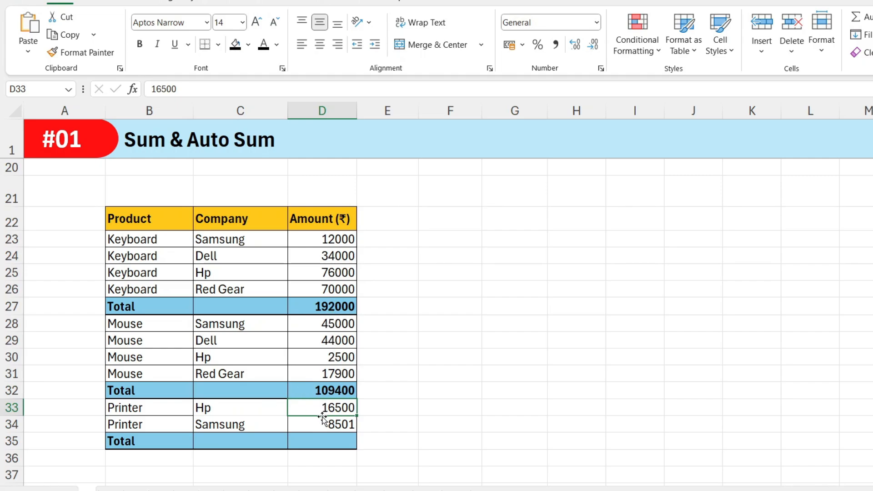
Undo the Keyboard and Mouse subtotals in D27 and D32.
key(ctrl+z)
key(ctrl+z)
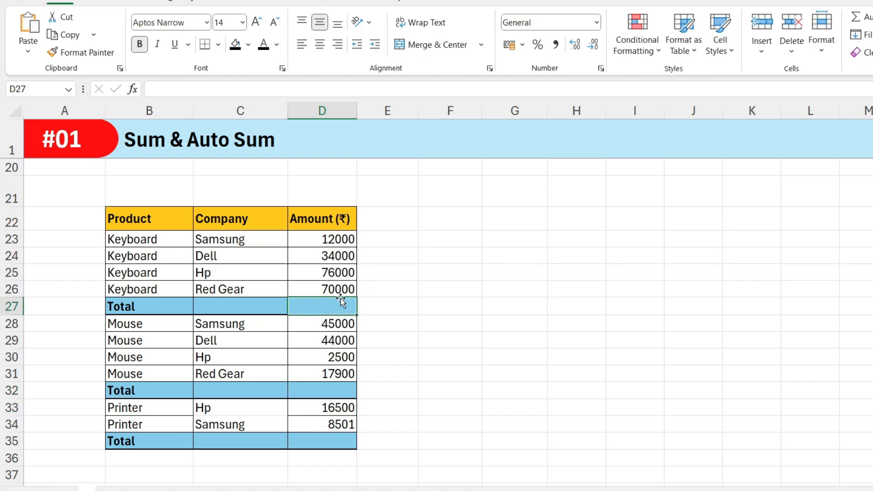
key(Up)
key(Up)
key(Up)
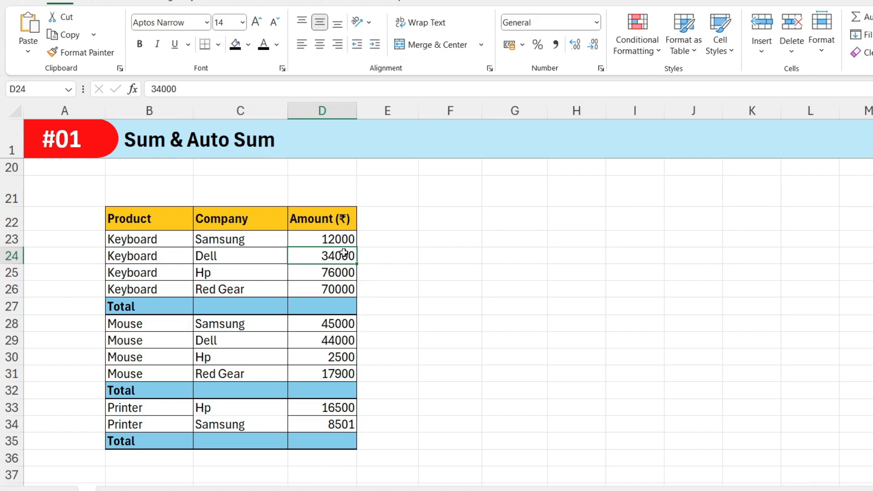
Select only the blank cells within D23:D35 using Go To Special with the Blanks option.
drag(332, 237, 321, 437)
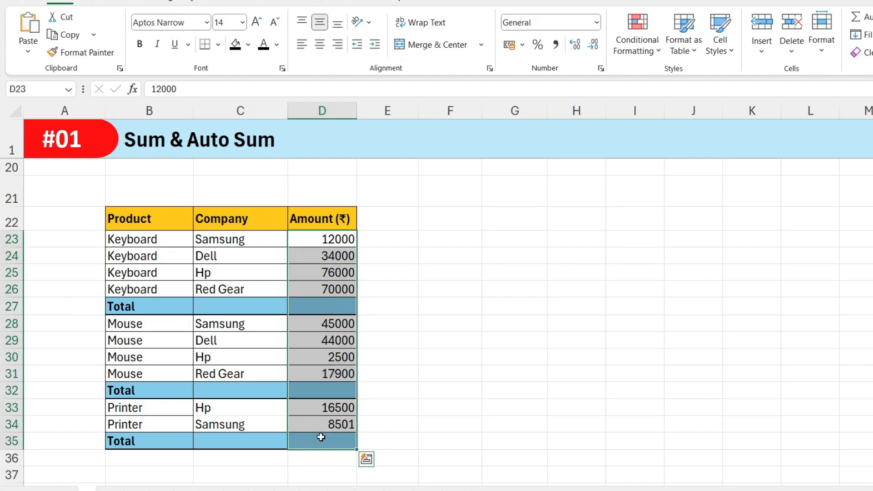
key(ctrl+g)
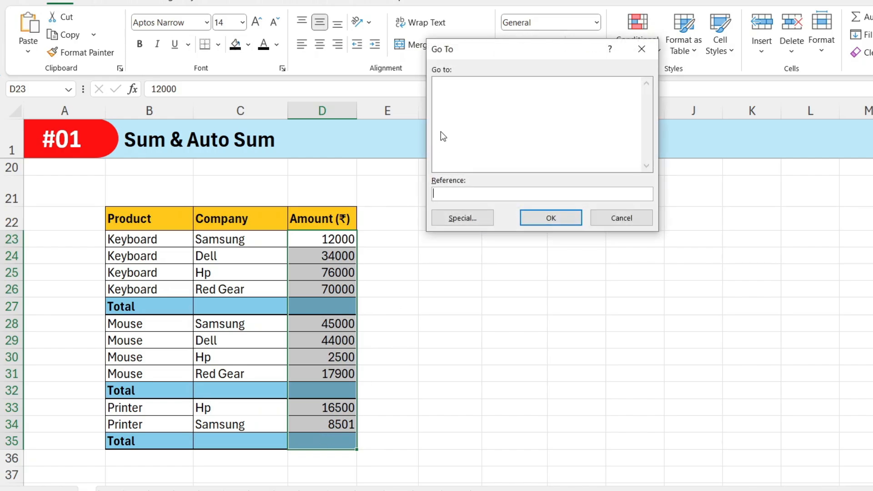
click(466, 222)
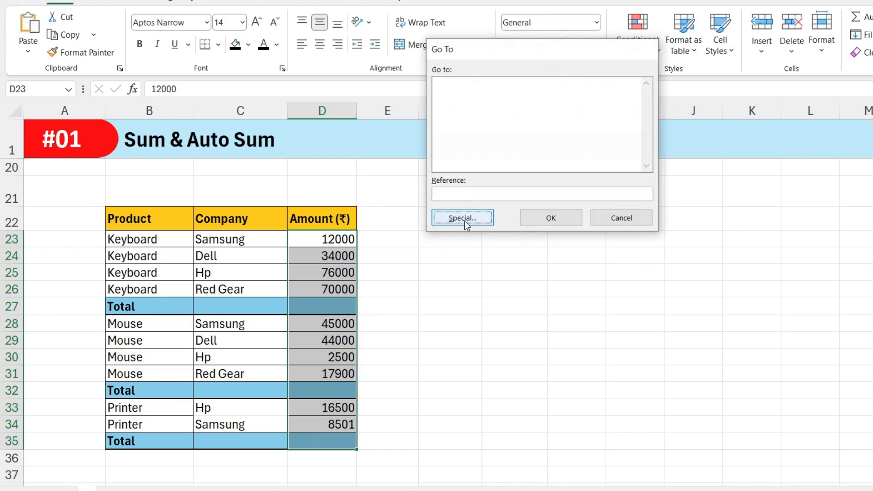
click(460, 161)
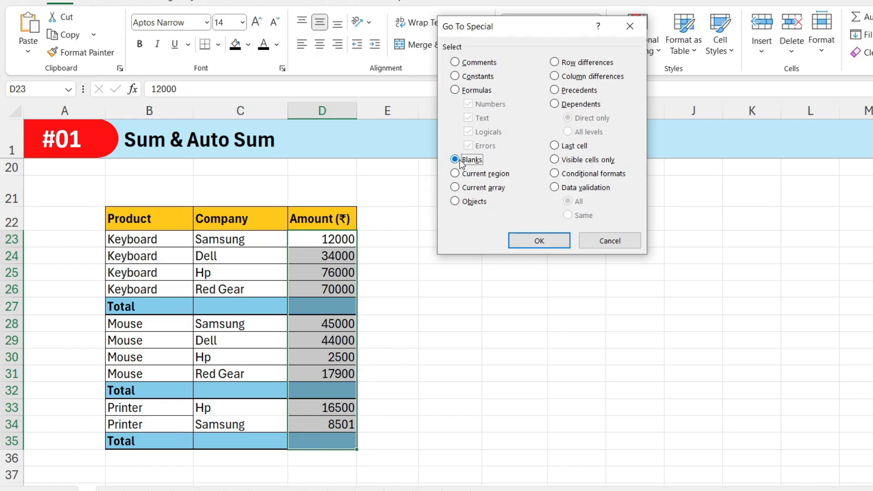
click(539, 241)
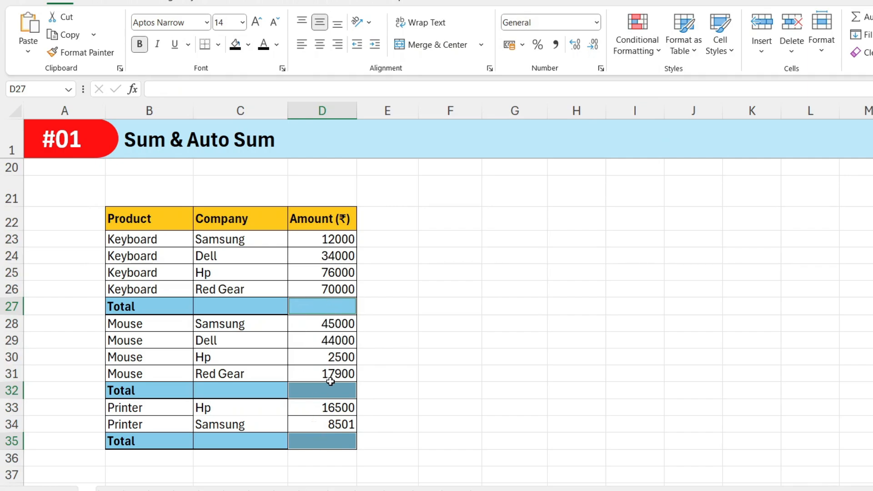
AutoSum the selected blank cells to fill the Keyboard, Mouse and Printer totals together, and inspect the formula in D35.
key(alt+equal)
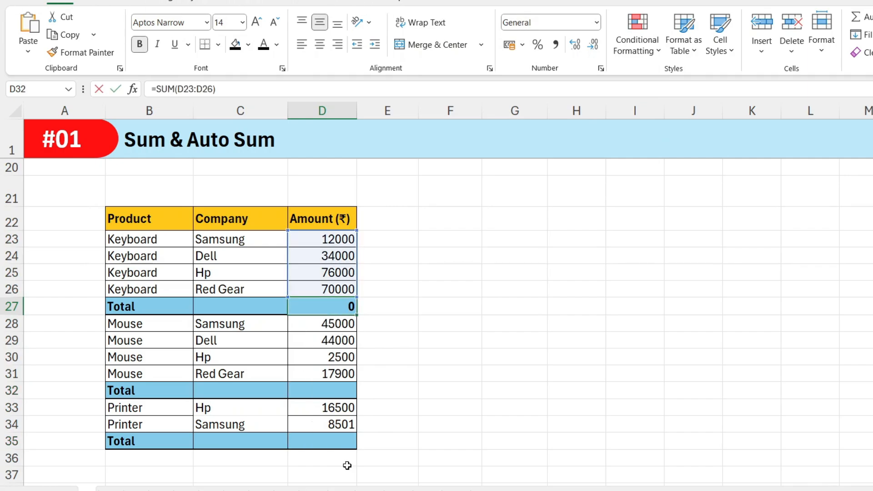
click(289, 350)
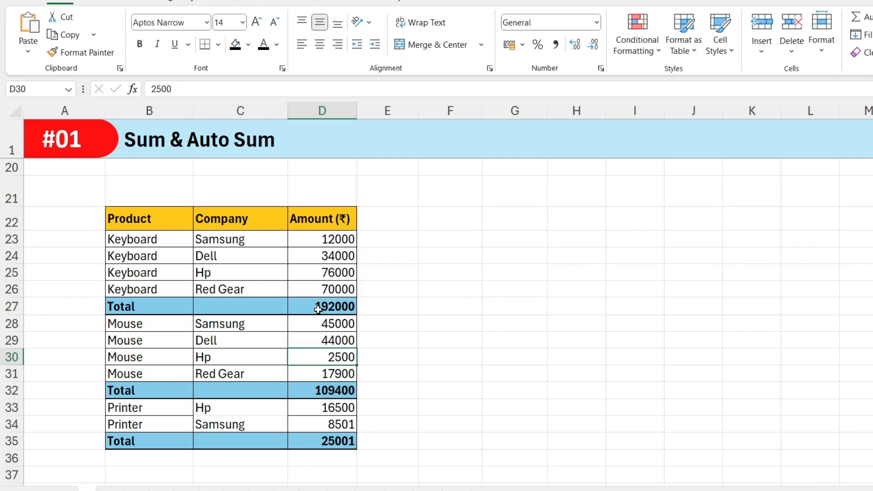
drag(321, 272, 306, 438)
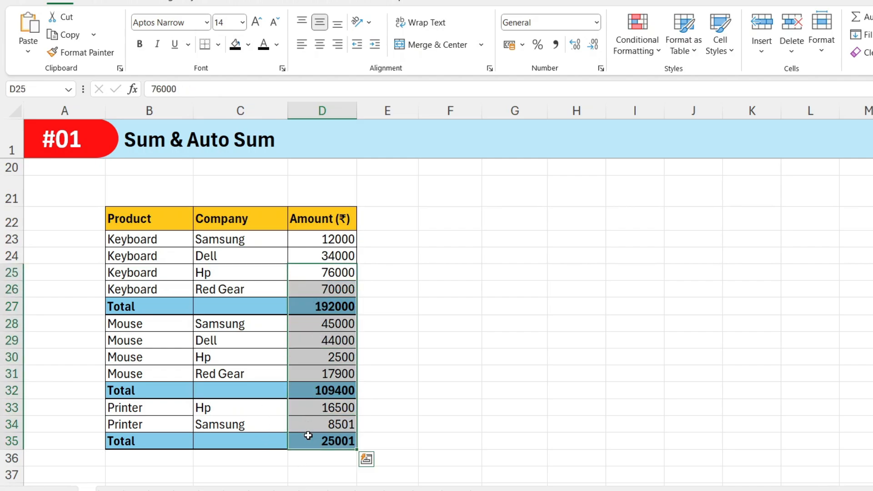
click(306, 438)
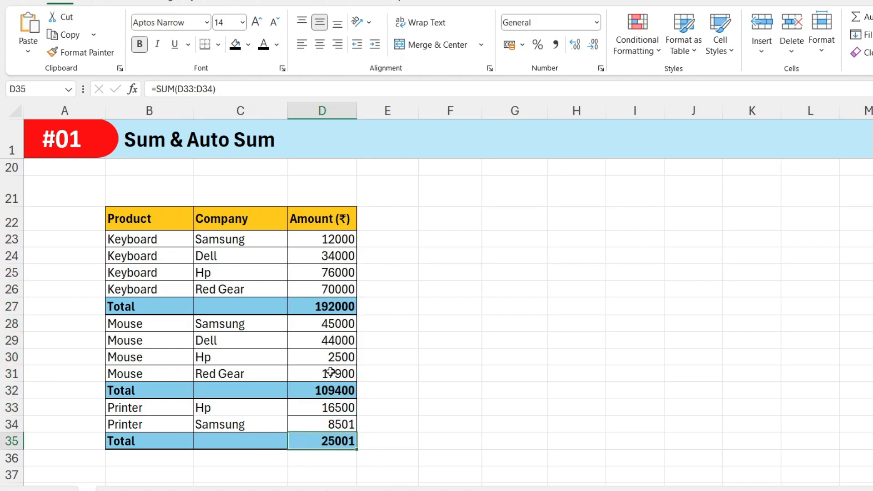
Examine the Amount column and the Running Total column on the Running Total sheet.
scroll(282, 332, up, 6)
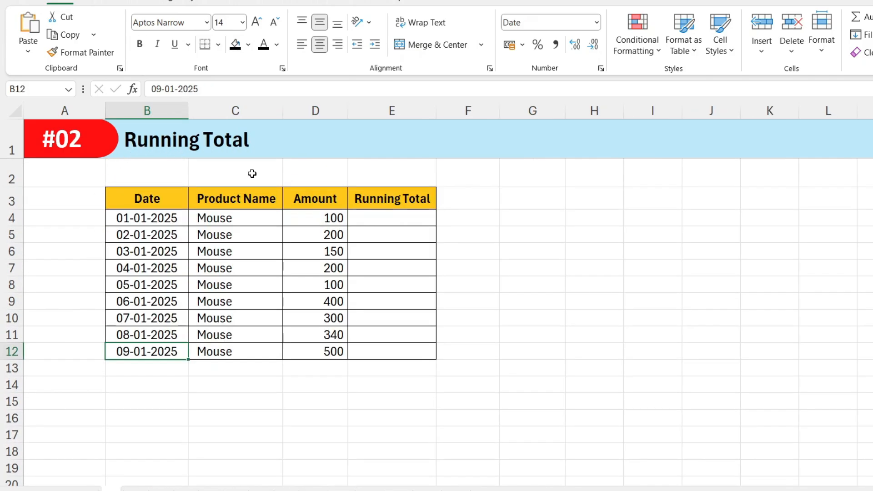
click(200, 302)
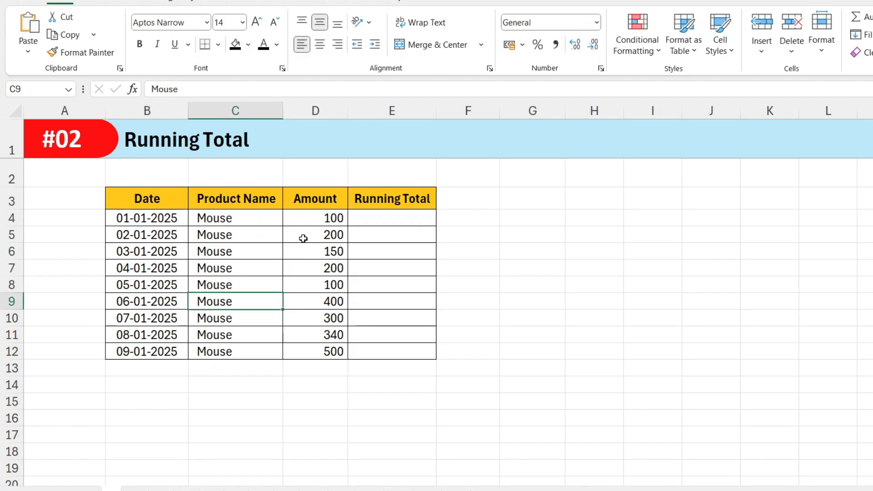
drag(322, 229, 320, 339)
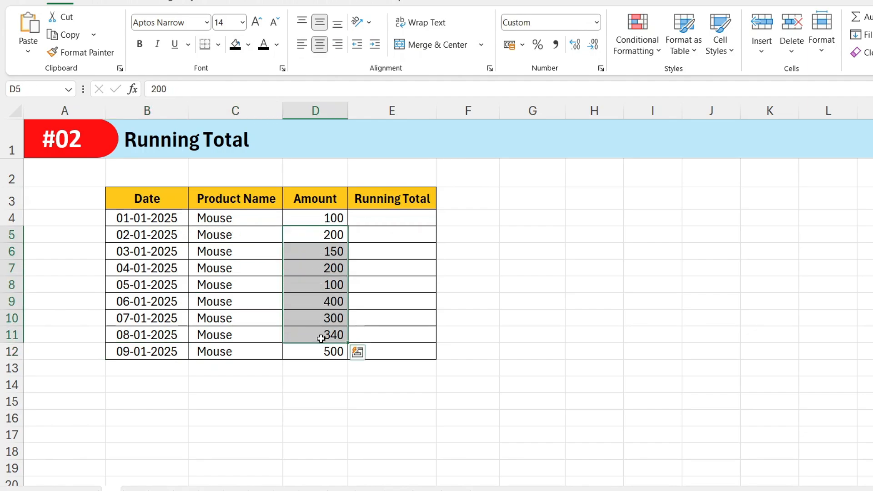
drag(405, 230, 400, 343)
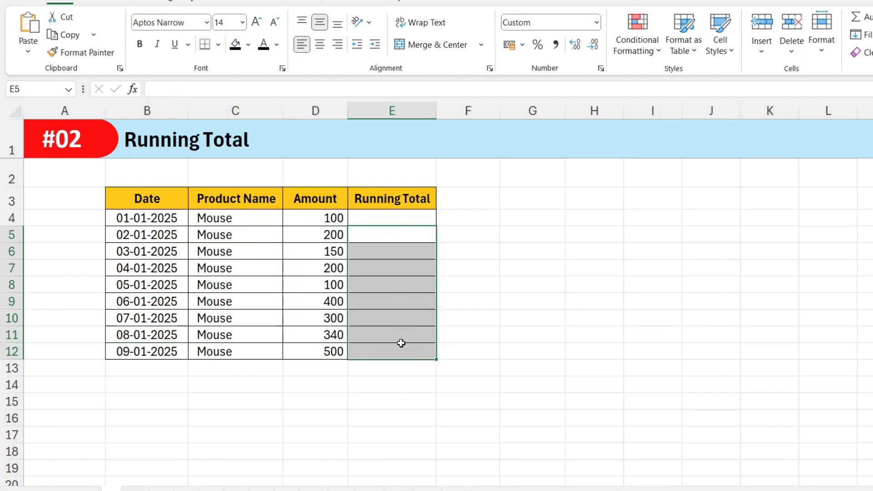
click(387, 214)
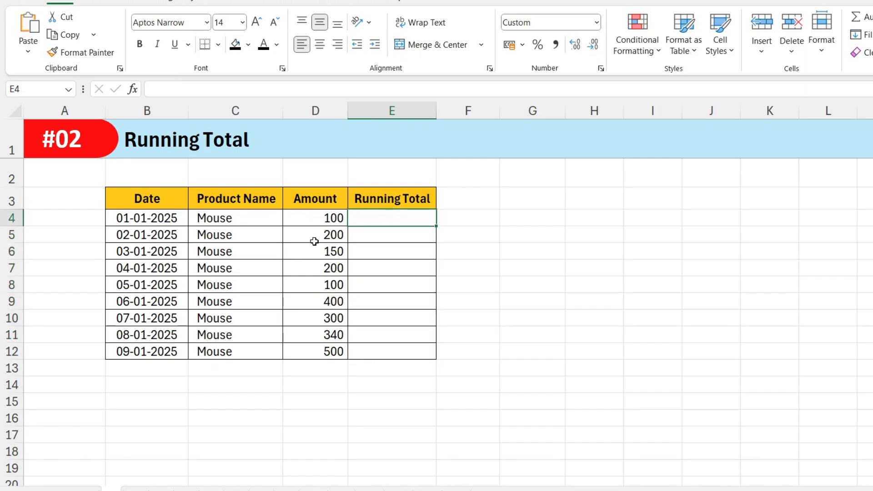
click(365, 237)
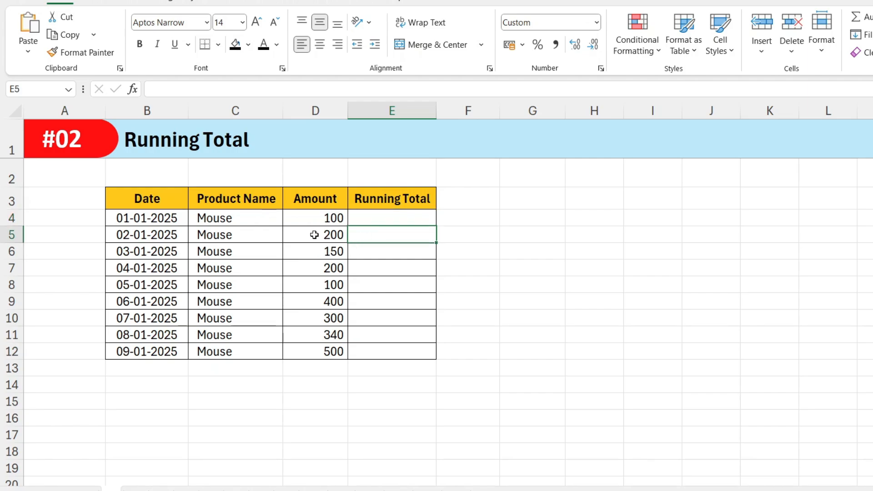
drag(376, 256, 380, 341)
click(375, 355)
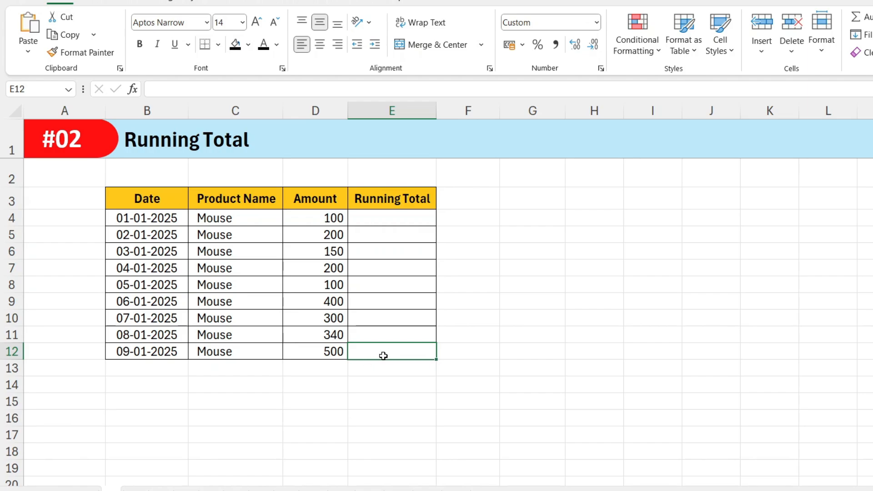
drag(387, 213, 383, 353)
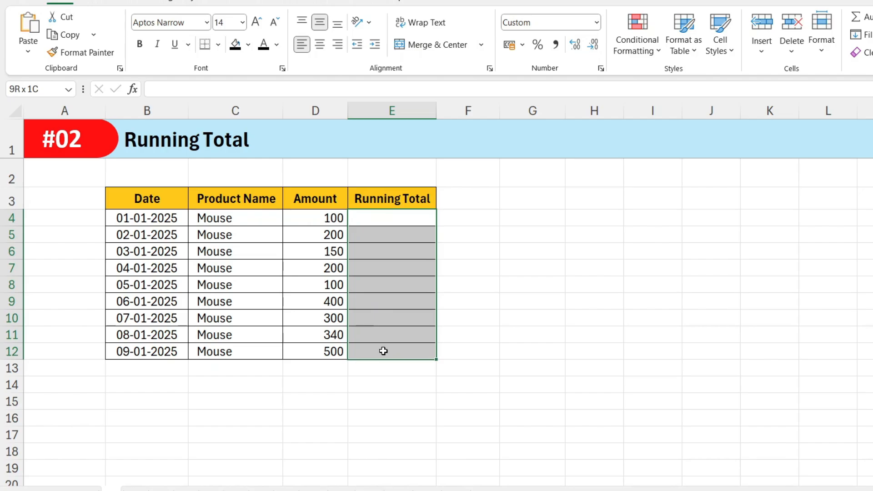
Enter the running-total formula =SUM(D4:D$4) in E4, fixing the row of the second D4 reference.
click(381, 220)
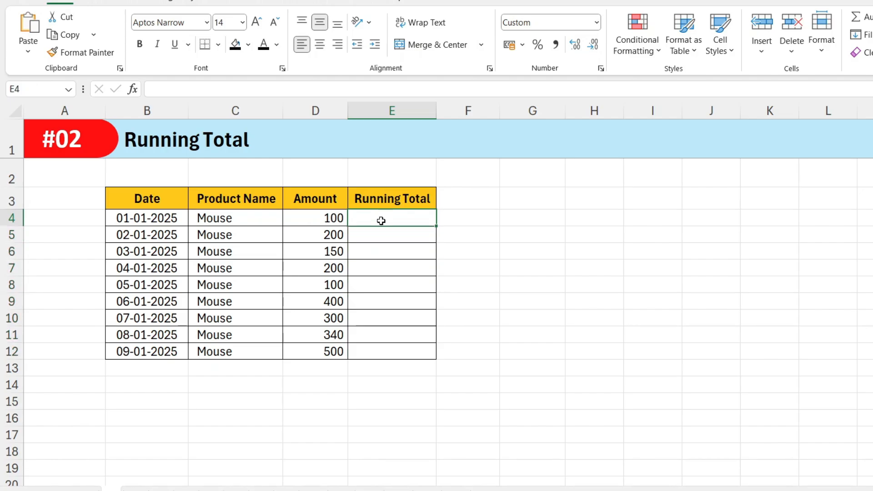
text(=SUM()
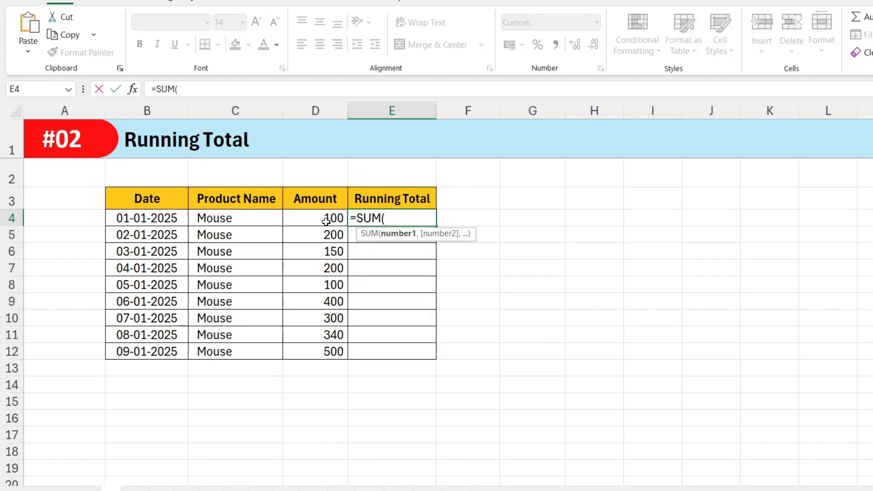
click(320, 219)
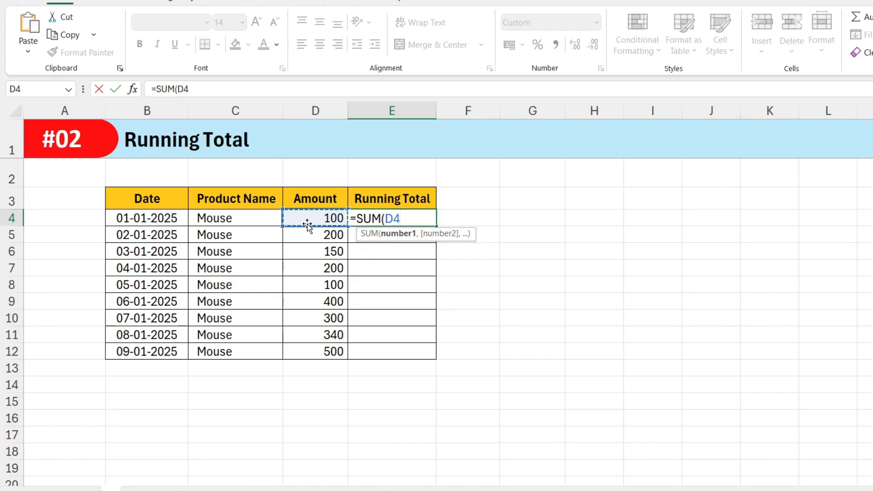
text(:)
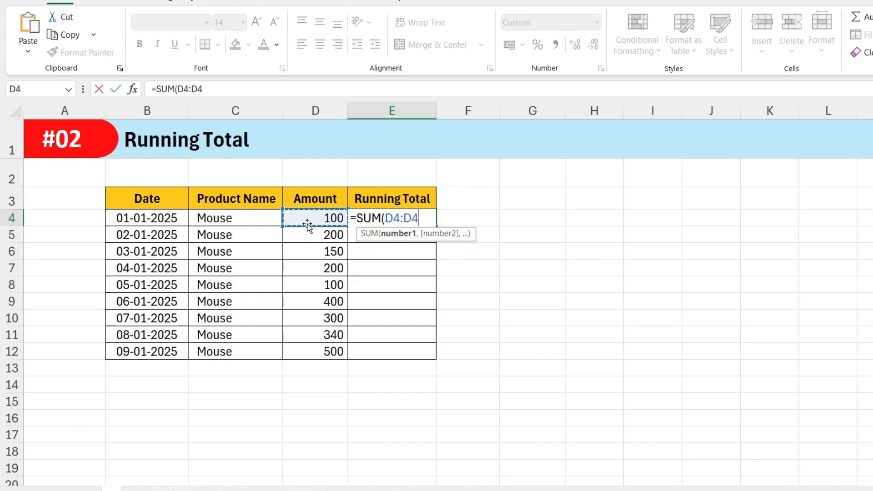
drag(419, 218, 411, 219)
click(411, 219)
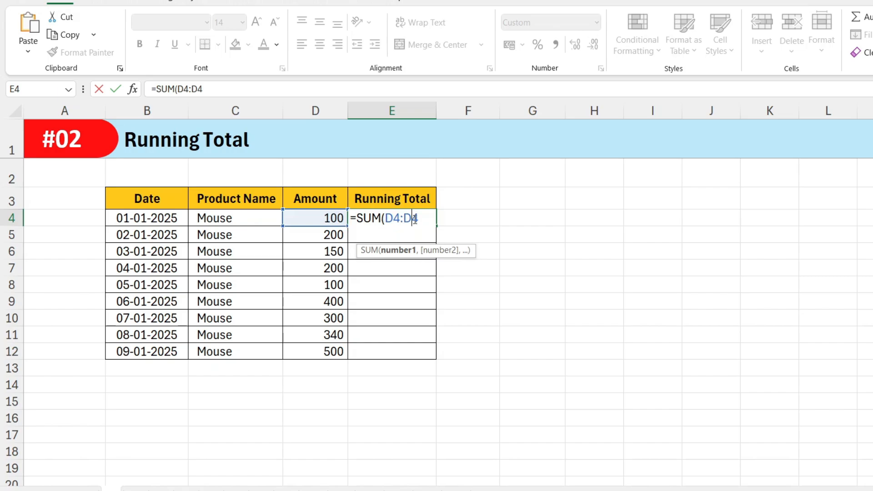
text($)
key(Return)
Fill the running-total formula from E4 down to E5 and compare the result with the amounts in D4:D5.
click(425, 218)
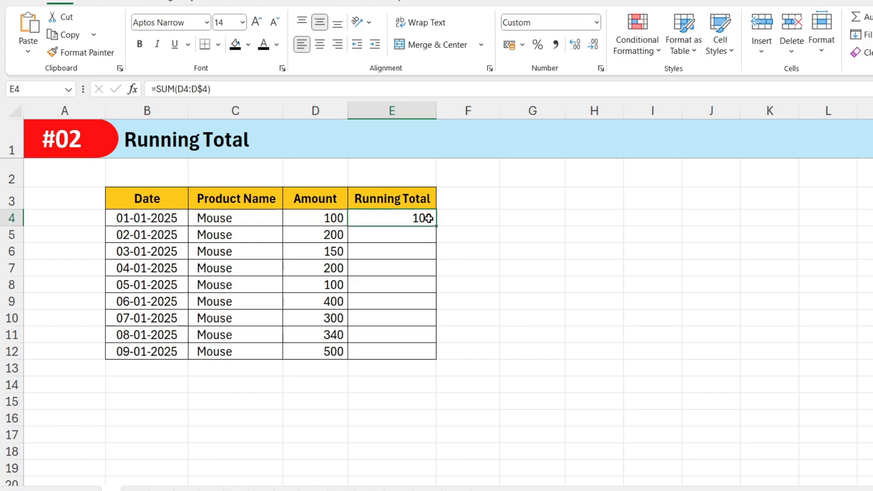
drag(437, 227, 436, 243)
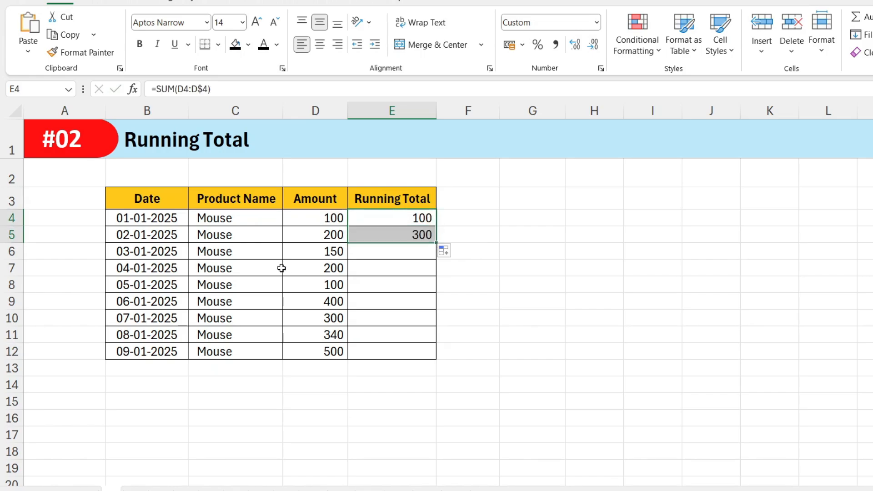
drag(329, 224, 330, 235)
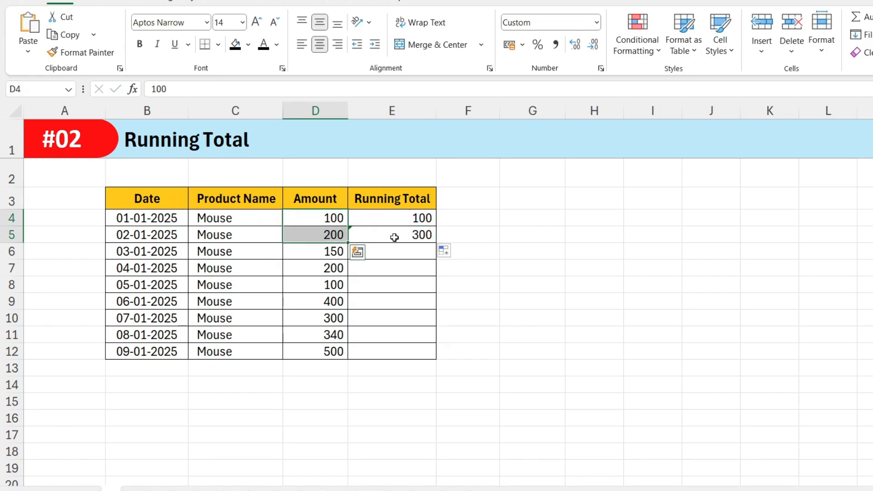
click(407, 234)
Extend the running-total formula to E6 and check which Amount cells it sums.
drag(439, 243, 431, 256)
double_click(402, 254)
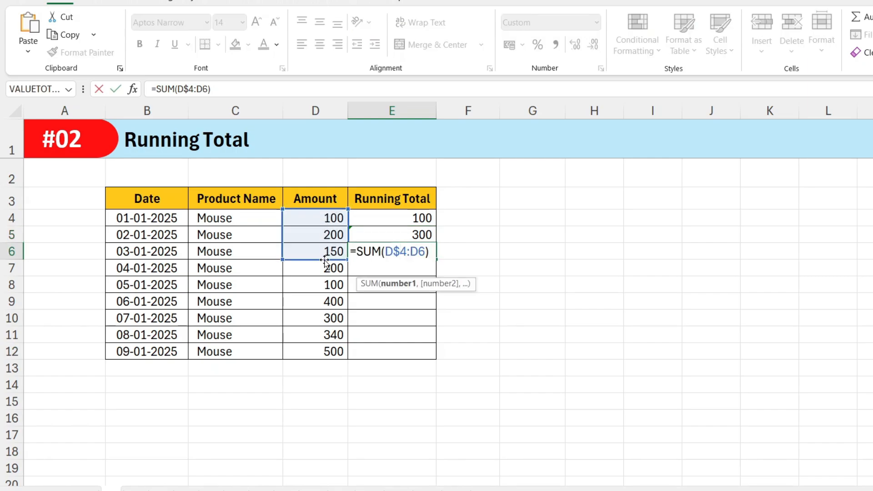
key(Return)
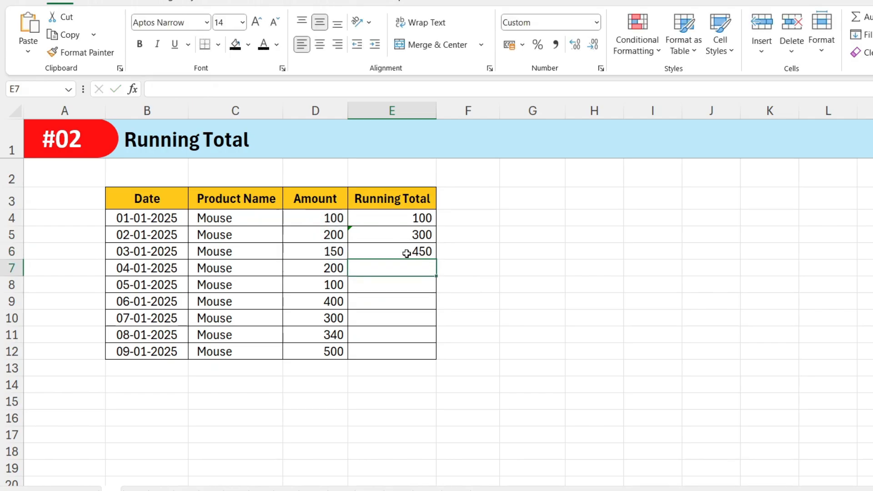
click(419, 251)
drag(332, 218, 328, 251)
click(390, 250)
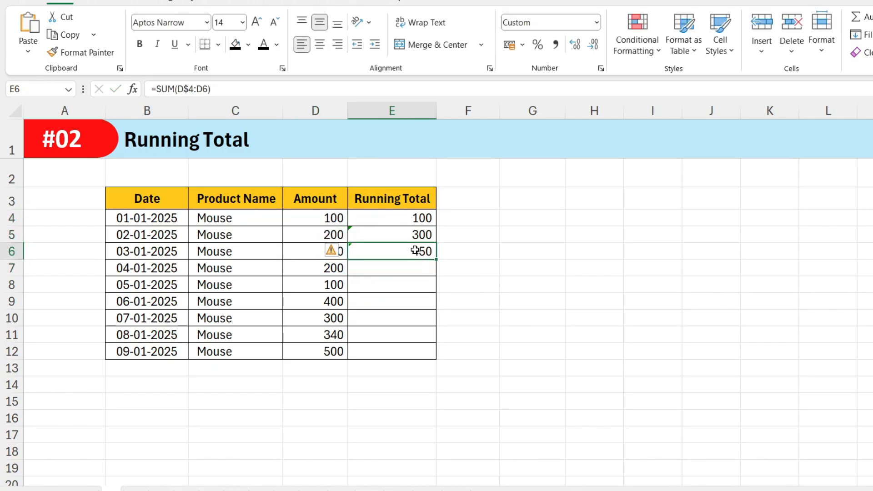
Fill the running-total formula from E6 down to E12 and review the Running Total column against the dates and amounts.
drag(437, 259, 426, 353)
click(426, 353)
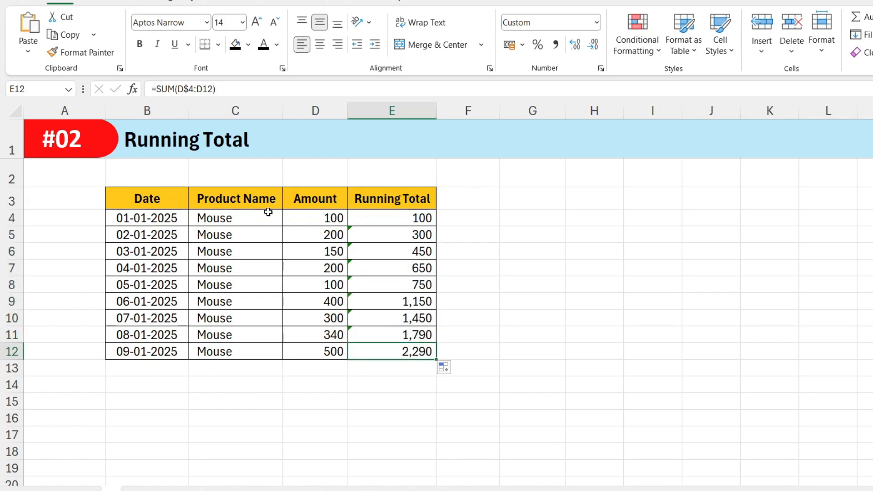
drag(318, 219, 312, 231)
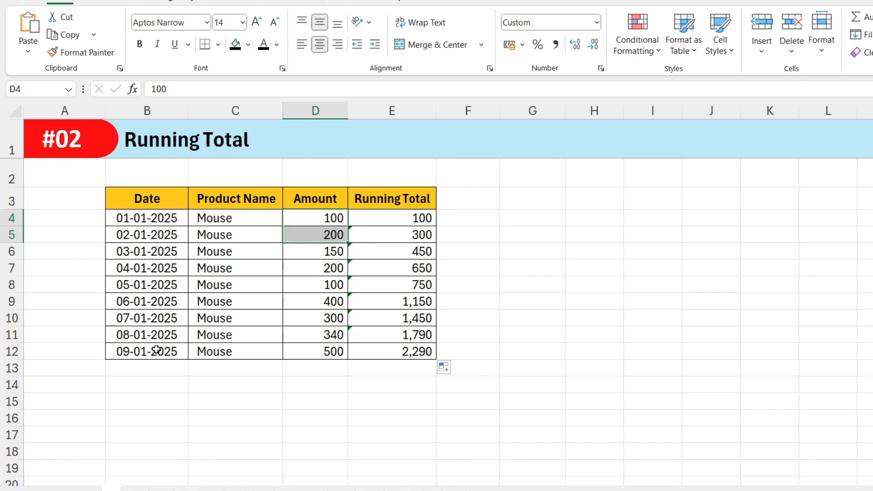
click(148, 353)
click(423, 352)
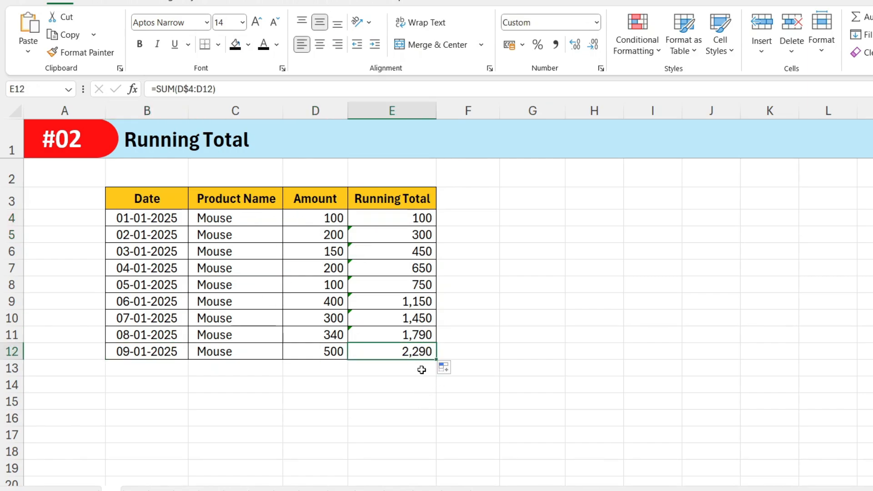
drag(405, 219, 408, 353)
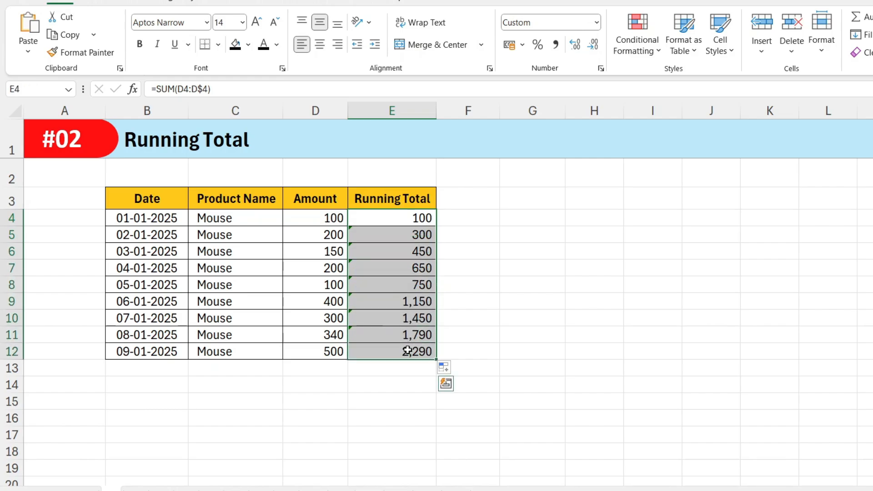
double_click(398, 222)
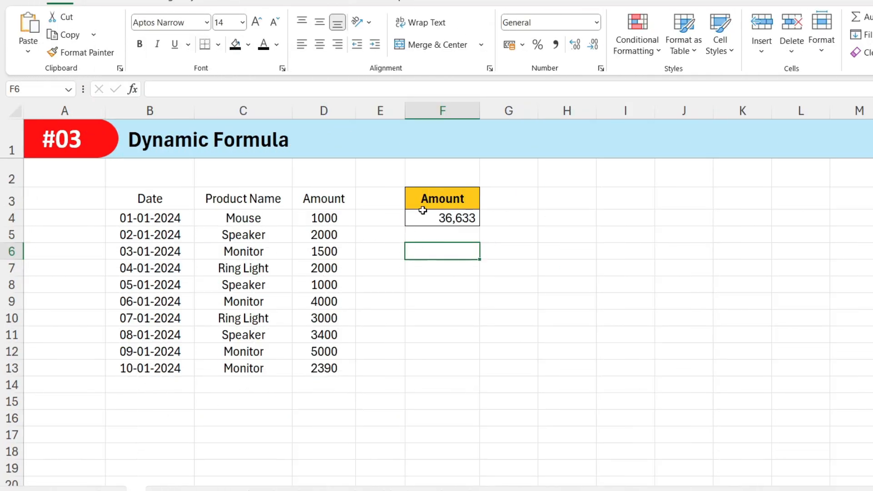
Clear the existing total under the separate Amount heading on the Dynamic Formula sheet and sum D4:D13 in F4.
drag(450, 236, 447, 219)
key(Delete)
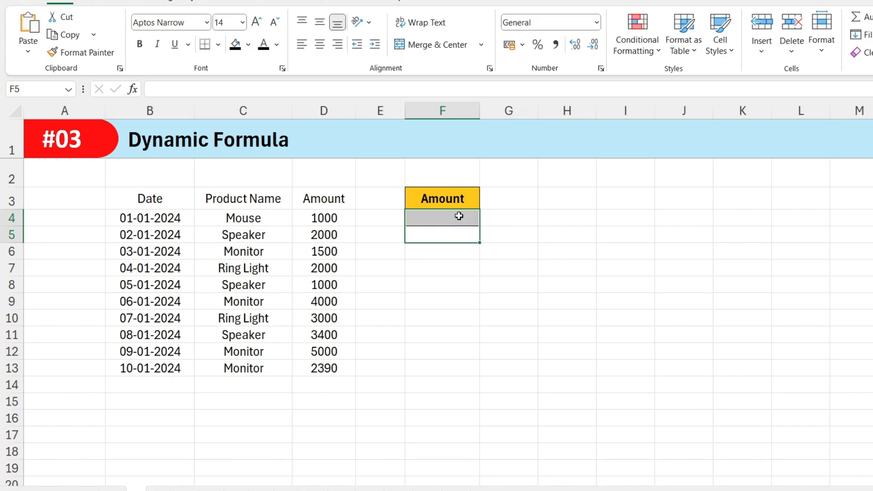
click(458, 216)
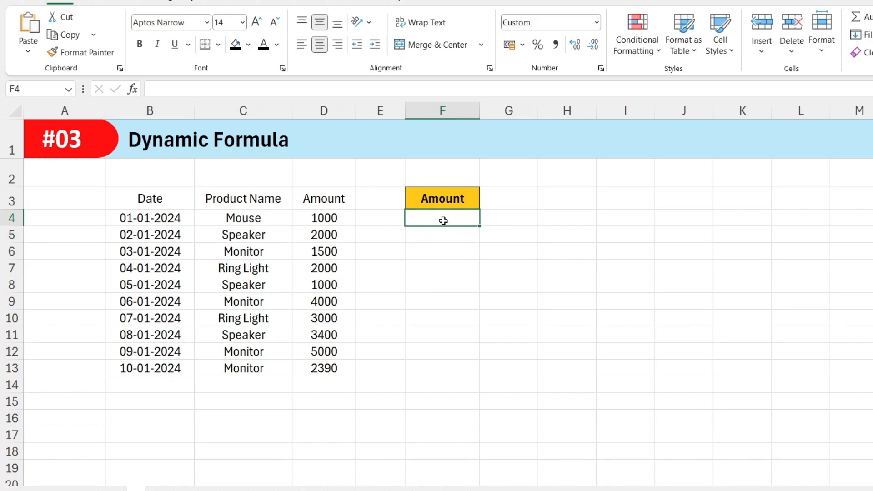
text(=sum)
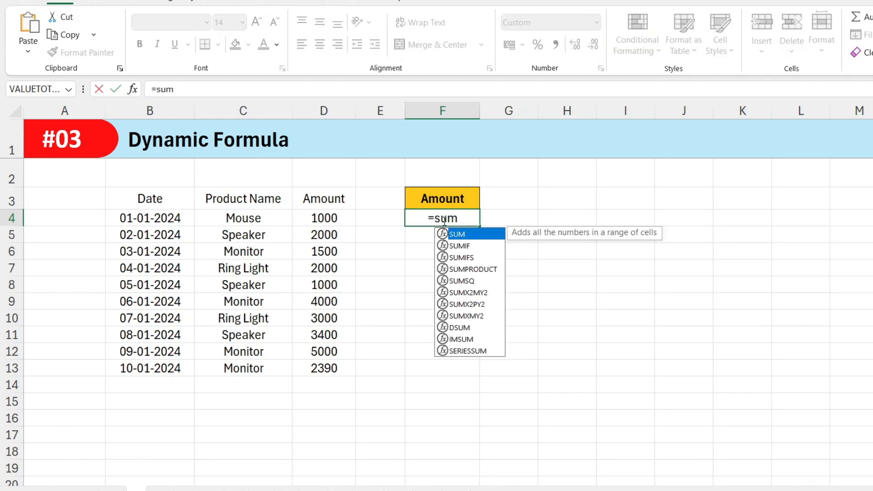
key(Tab)
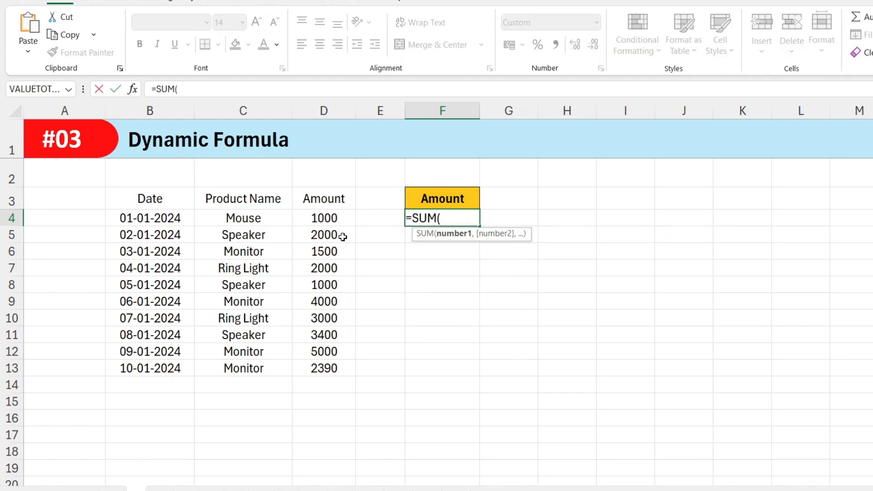
drag(297, 217, 320, 369)
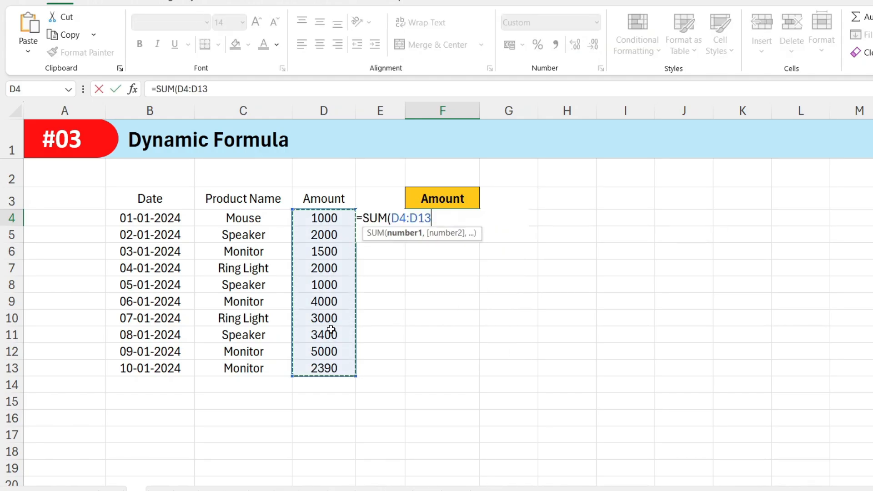
key(Return)
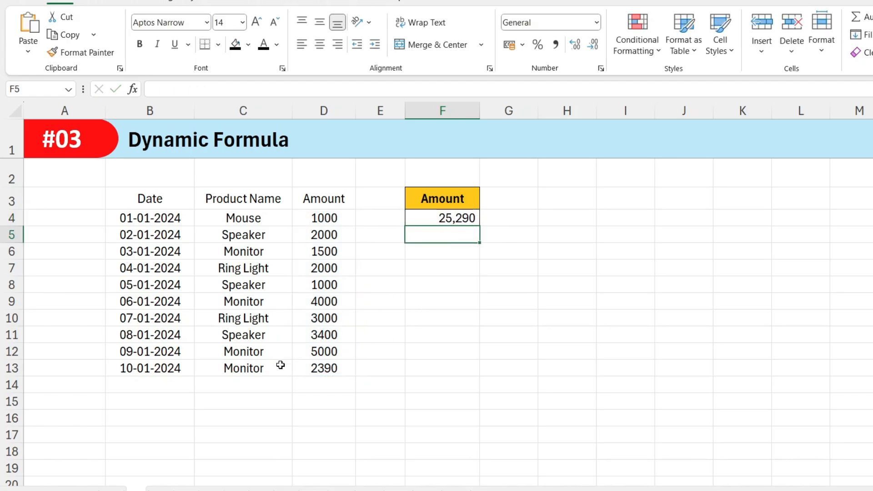
Add an entry in row 14 with the date and product copied from the row above and an amount of 7800.
click(144, 390)
key(ctrl+d)
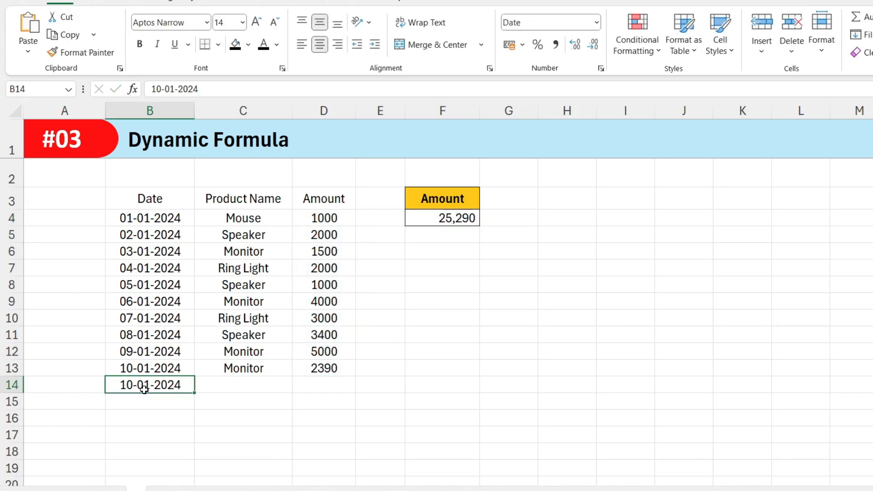
click(225, 387)
key(ctrl+d)
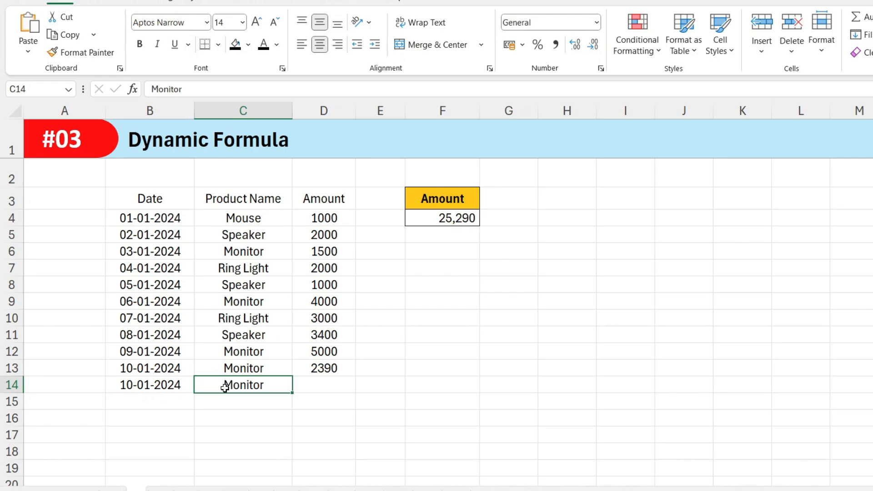
click(335, 382)
text(7800)
click(333, 365)
click(318, 385)
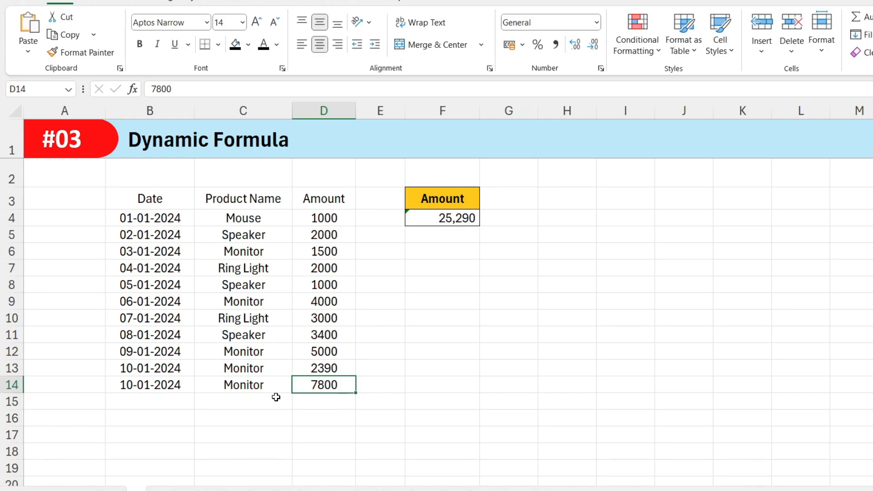
Enter a further amount of 8900 in D15, below the data.
click(311, 399)
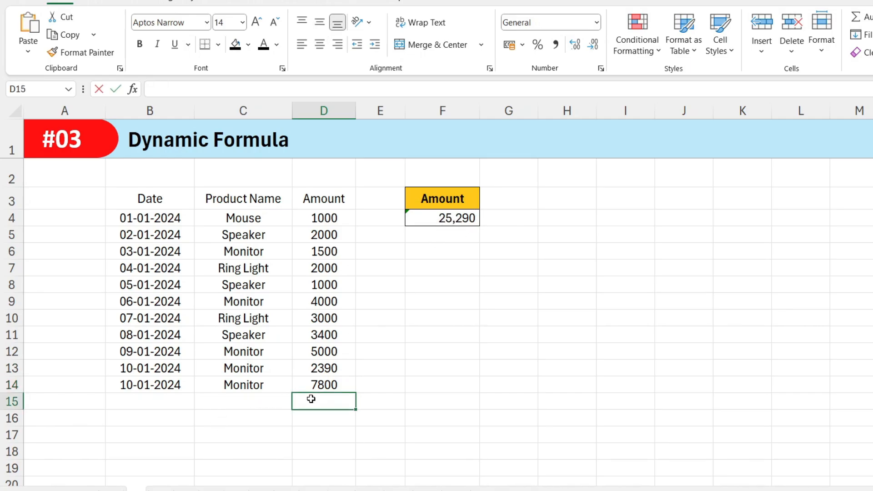
text(8900)
click(340, 372)
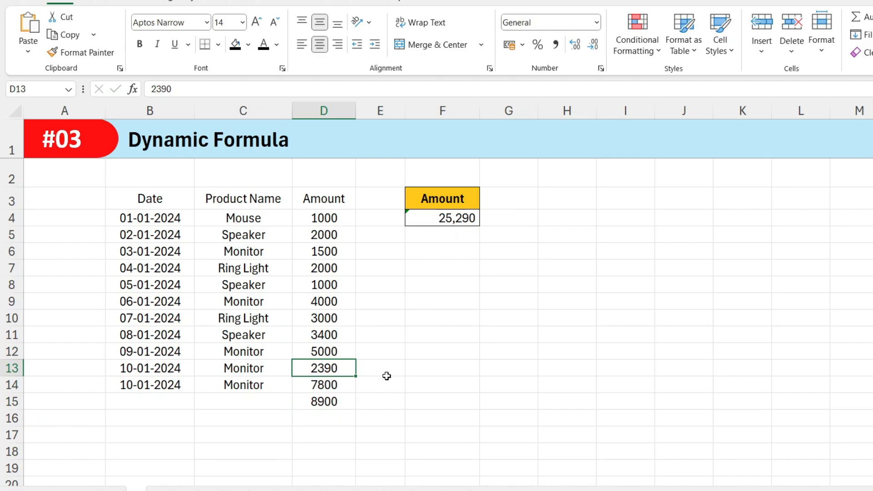
Undo the test entries in rows 14 and 15.
key(ctrl+z)
key(ctrl+z)
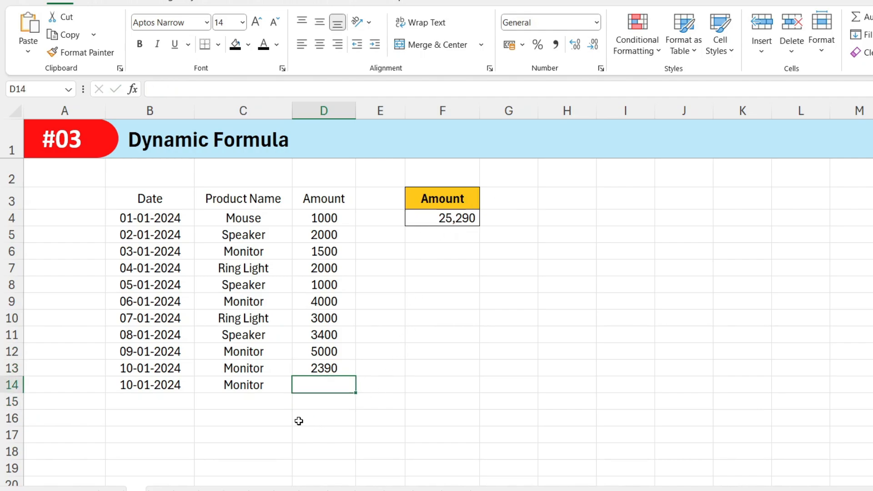
key(ctrl+z)
key(ctrl+z)
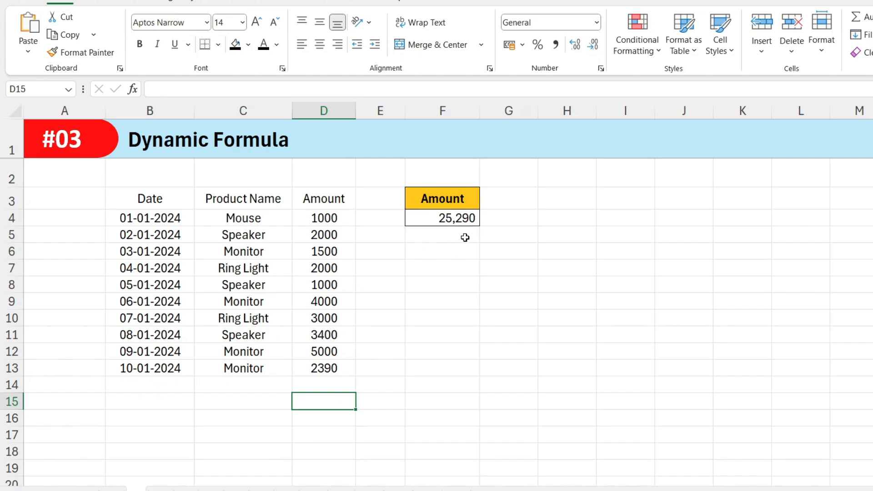
Convert B3:D13 into a table with headers in a green Medium style and check the SUM formula in F4.
click(443, 317)
drag(157, 203, 343, 367)
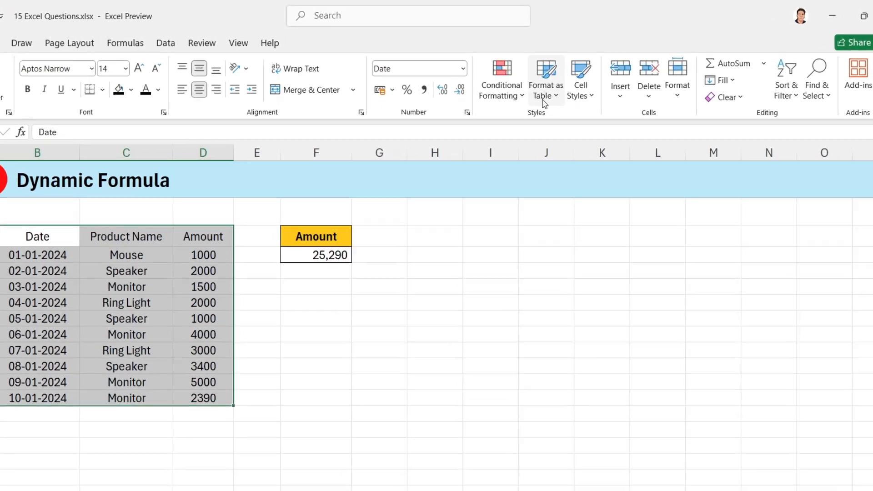
click(683, 93)
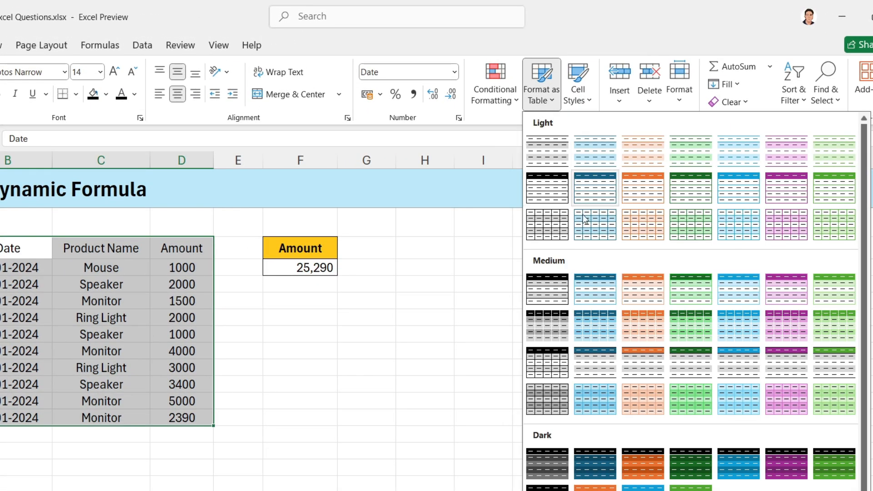
click(689, 322)
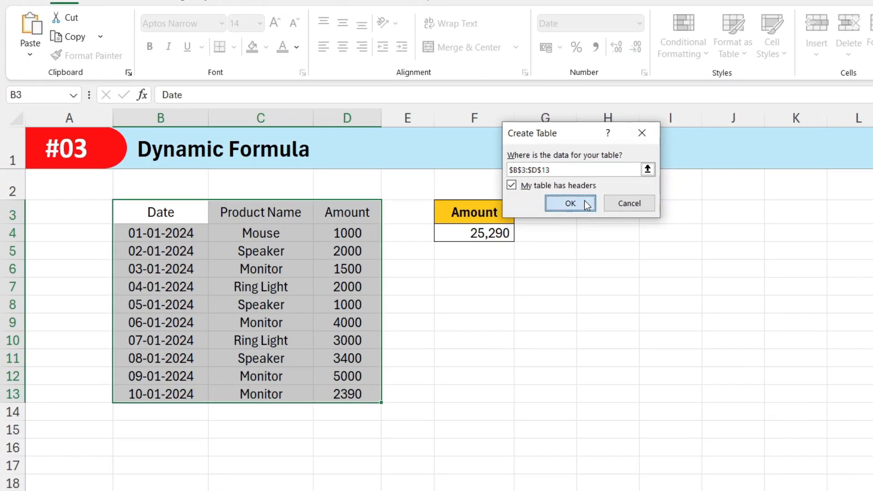
click(387, 244)
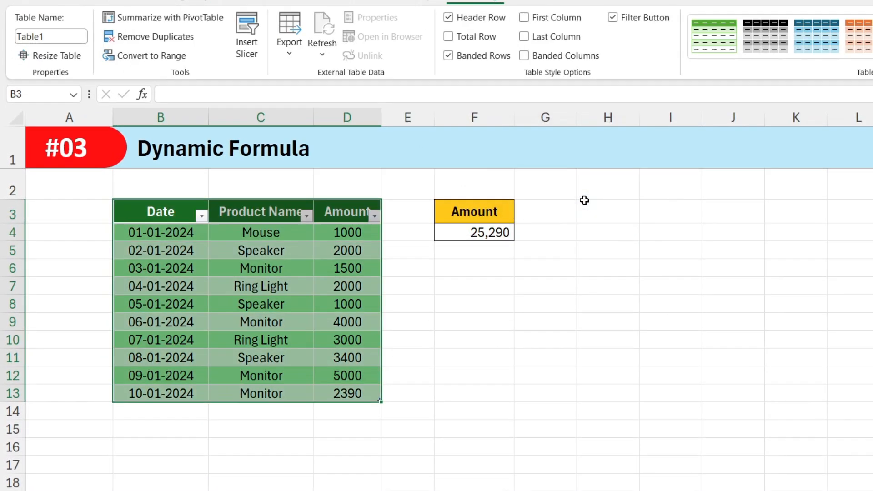
click(336, 274)
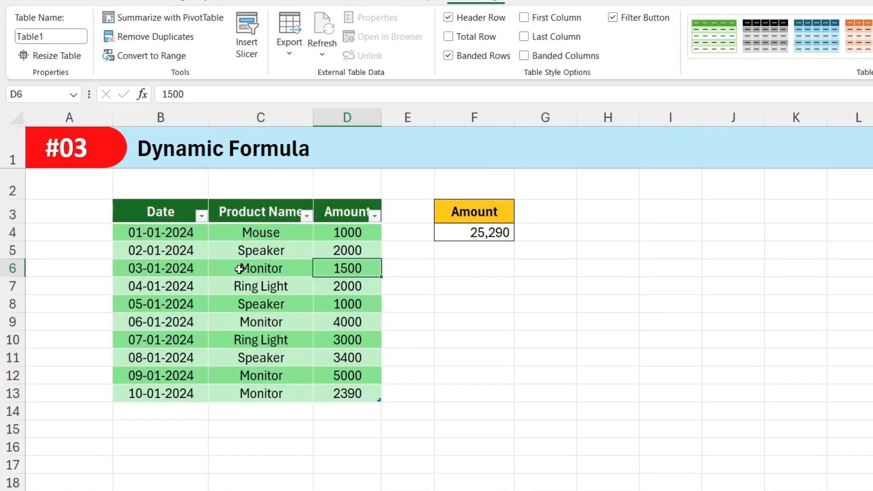
click(488, 240)
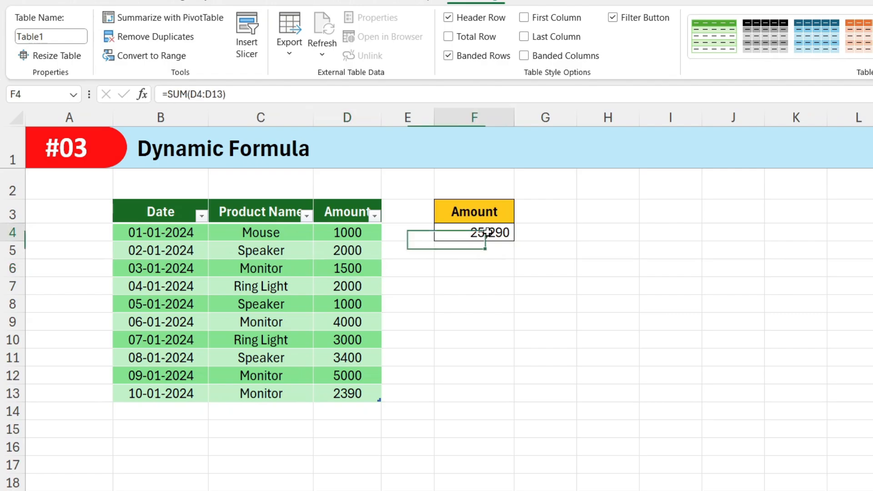
Replace the formula in F4 with =SUM(Table1[Amount]) so it totals the table's Amount column.
key(Delete)
text(=sum)
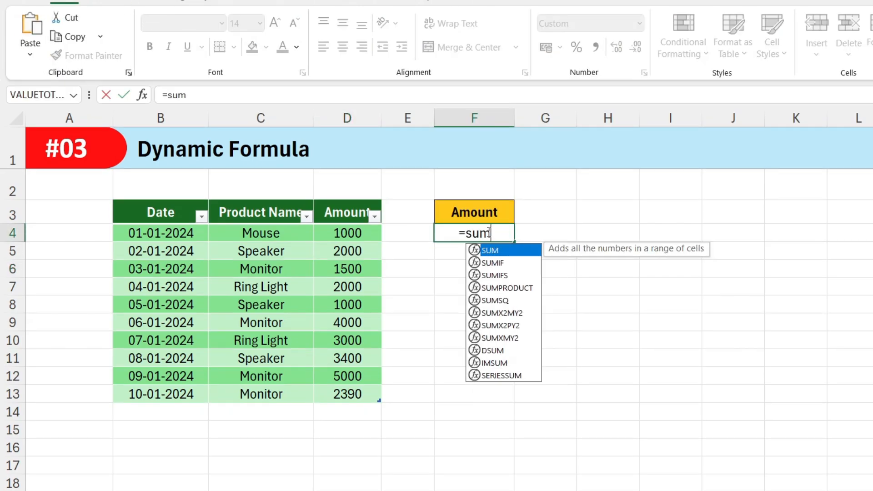
key(Tab)
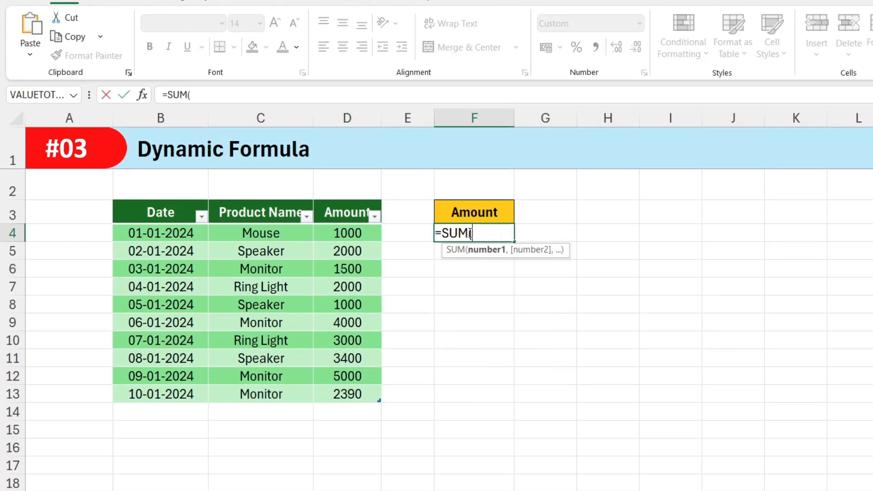
click(354, 237)
key(ctrl+shift+Down)
drag(351, 233, 352, 396)
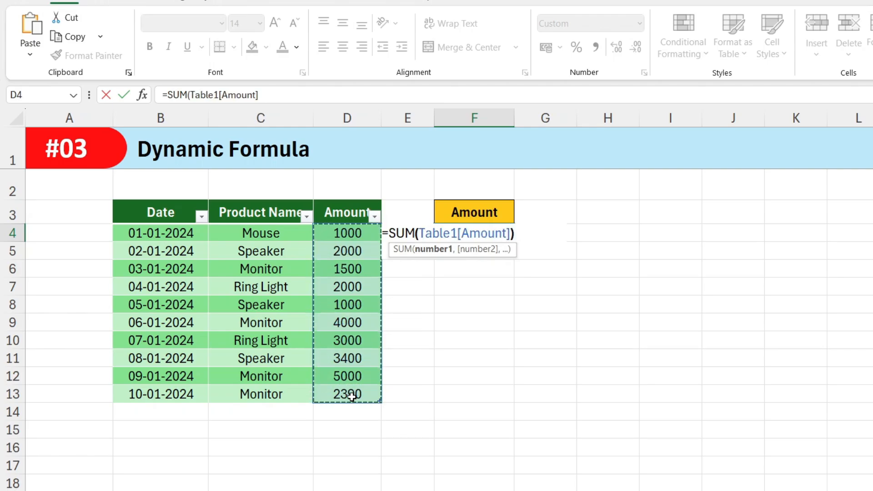
key(Return)
Add a table entry in row 14 with the date and product copied from the row above and an amount of 7800.
click(349, 287)
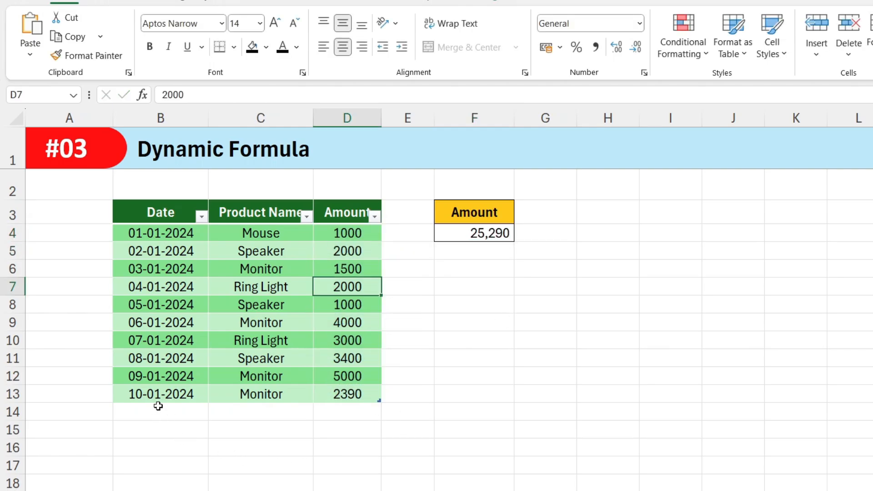
click(158, 409)
key(ctrl+d)
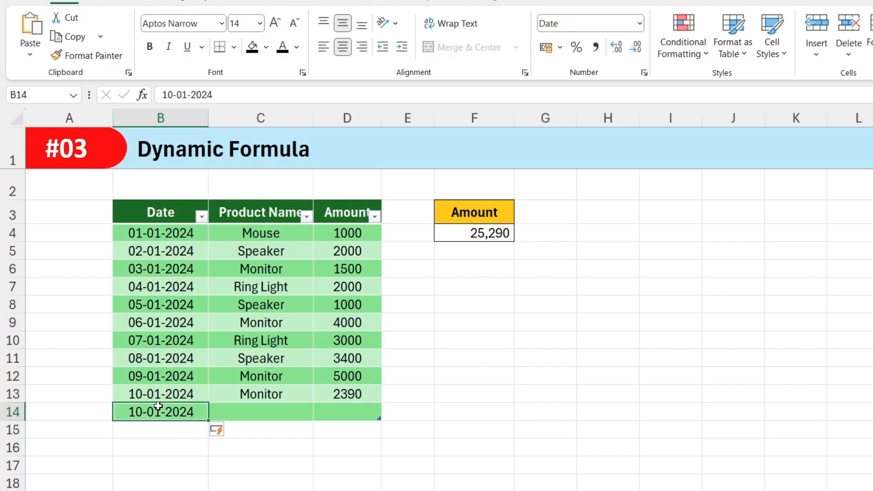
click(266, 409)
key(ctrl+d)
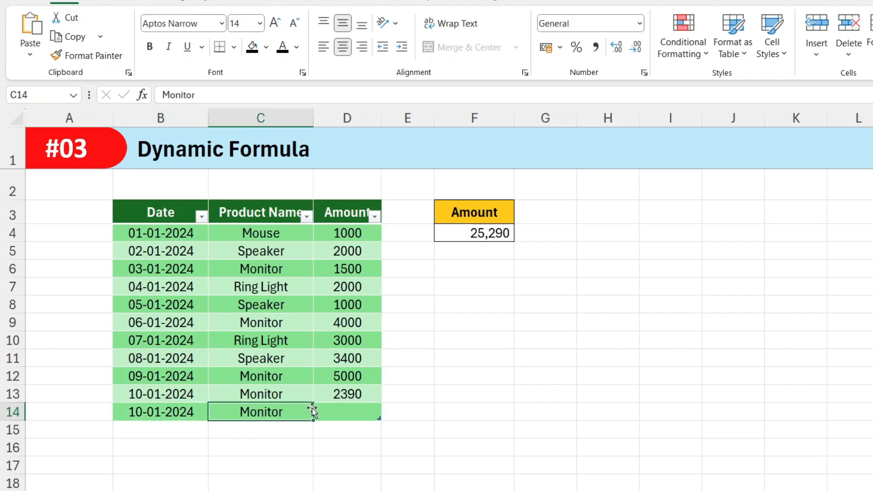
click(360, 410)
text(7800)
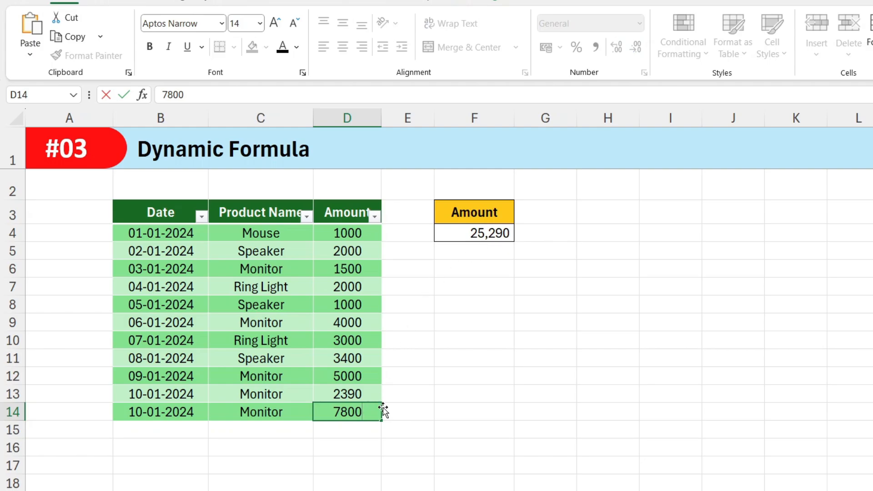
key(Return)
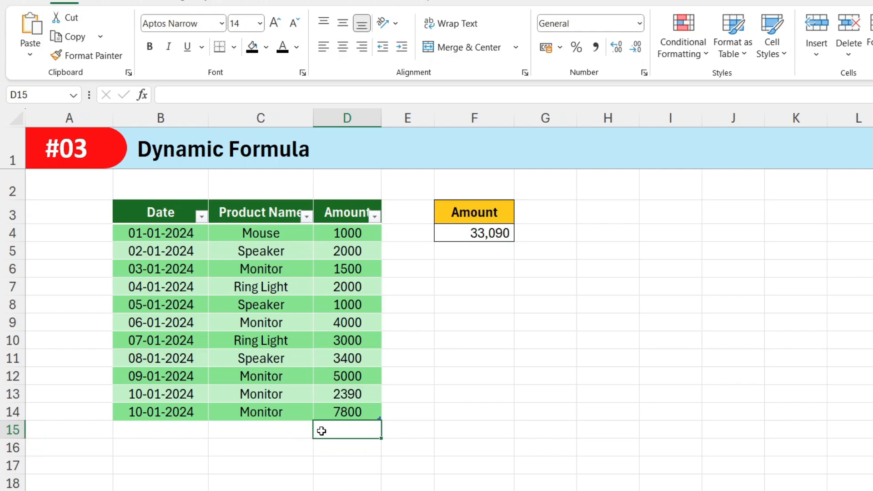
Enter an amount of 79000 in D15, directly below the table.
text(7800)
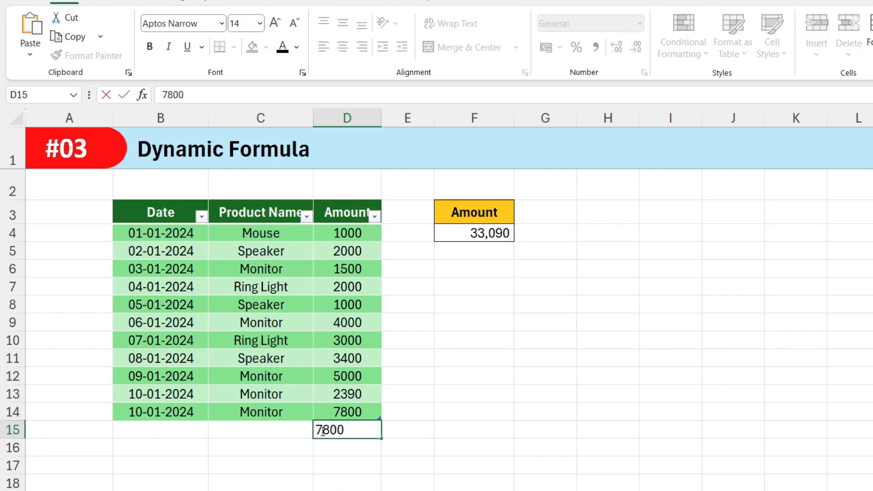
key(BackSpace)
text(90)
key(Return)
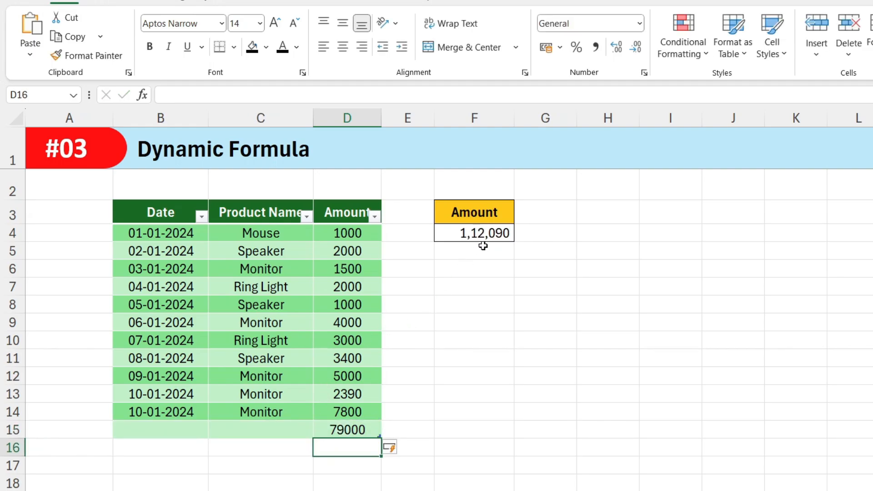
On sheet 4, clear the existing Amount result for the product Monitor in G4.
click(318, 288)
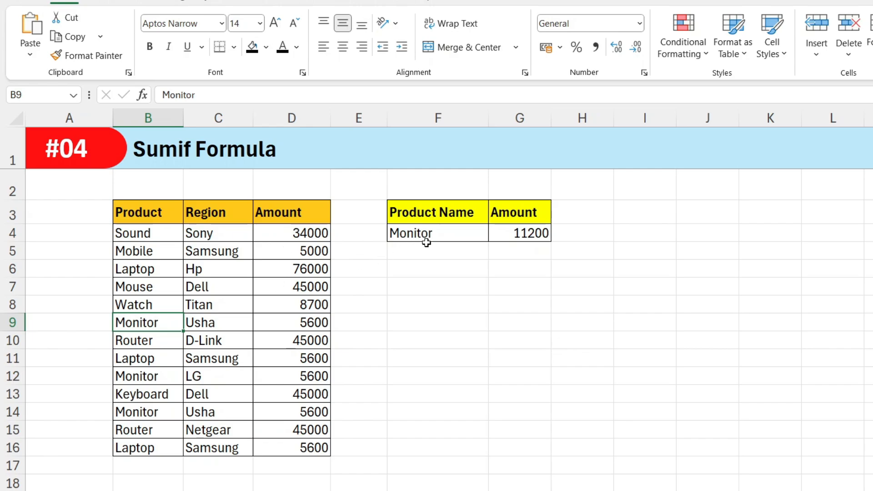
click(452, 234)
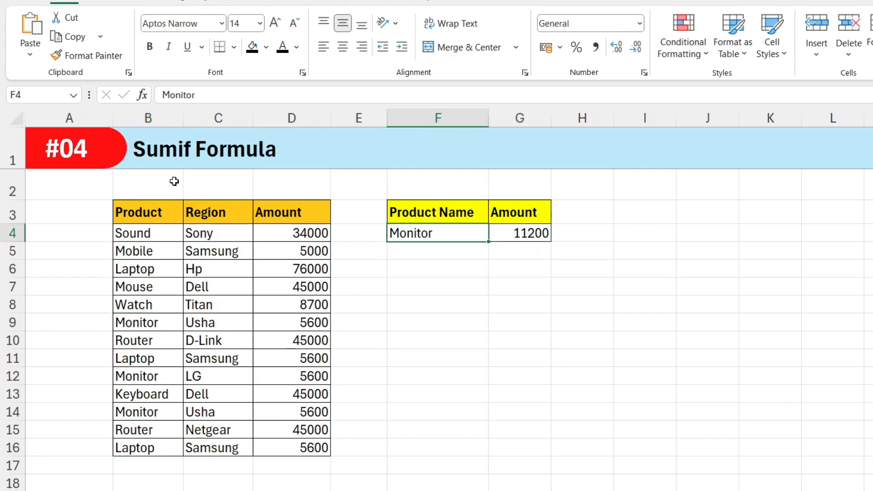
click(485, 288)
click(540, 254)
drag(539, 254, 544, 233)
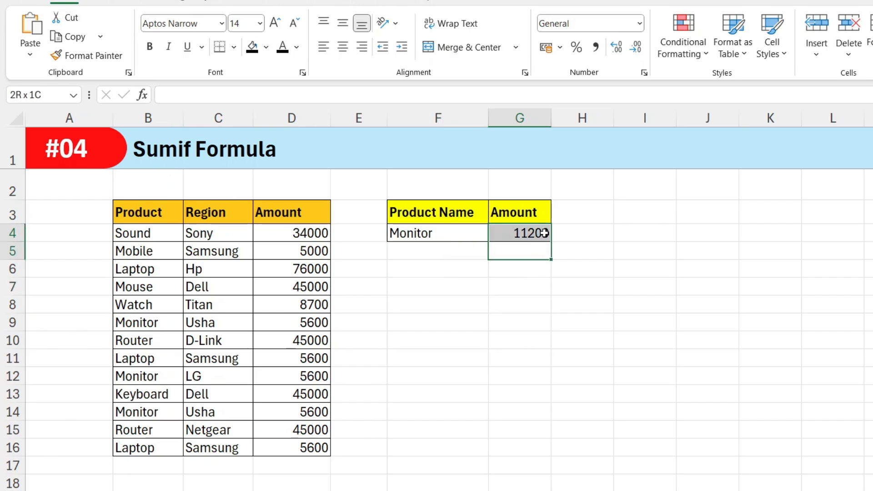
key(Delete)
click(544, 232)
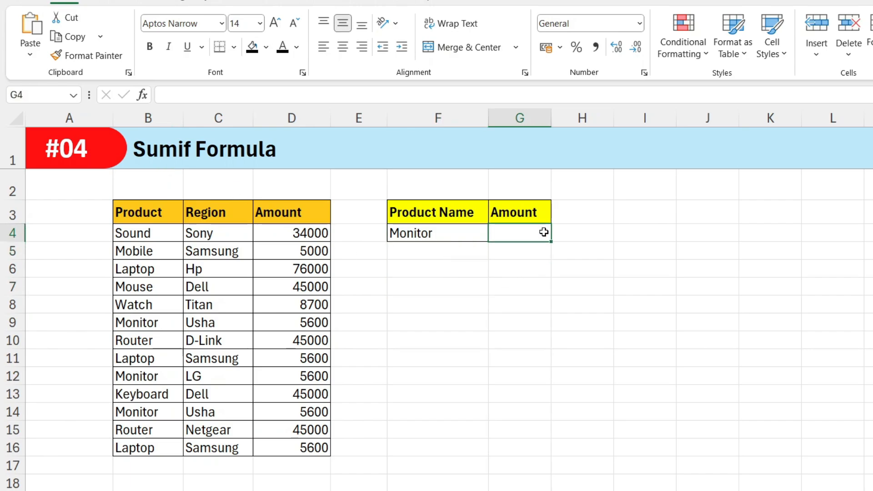
Write =SUMIF(B3:B16,F4,D3:D16) in G4 to sum the amounts of the product named in F4.
text(=sumi)
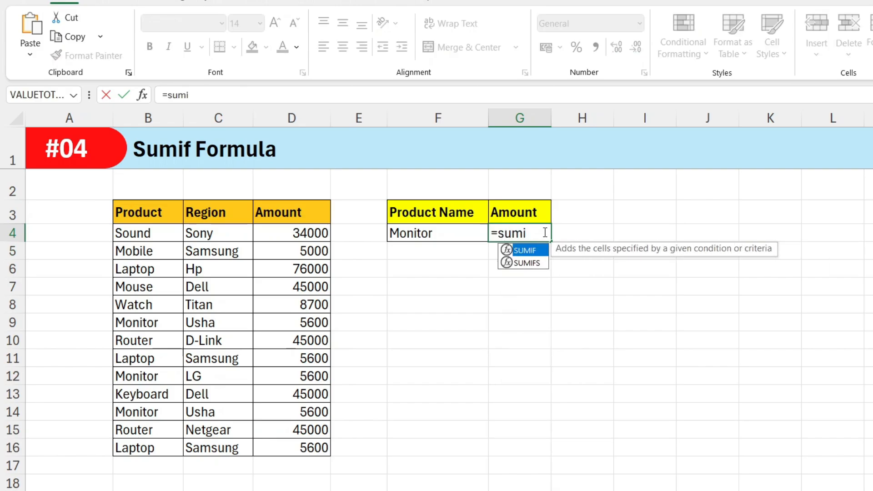
key(Tab)
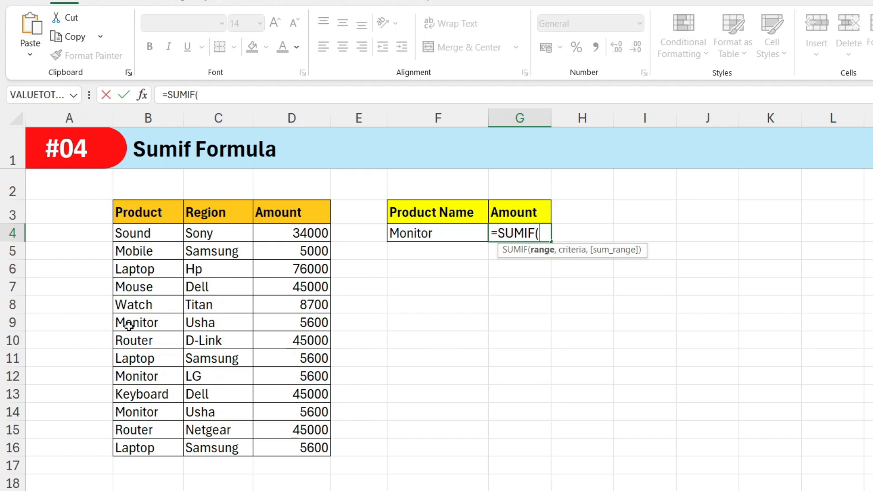
drag(139, 216, 146, 446)
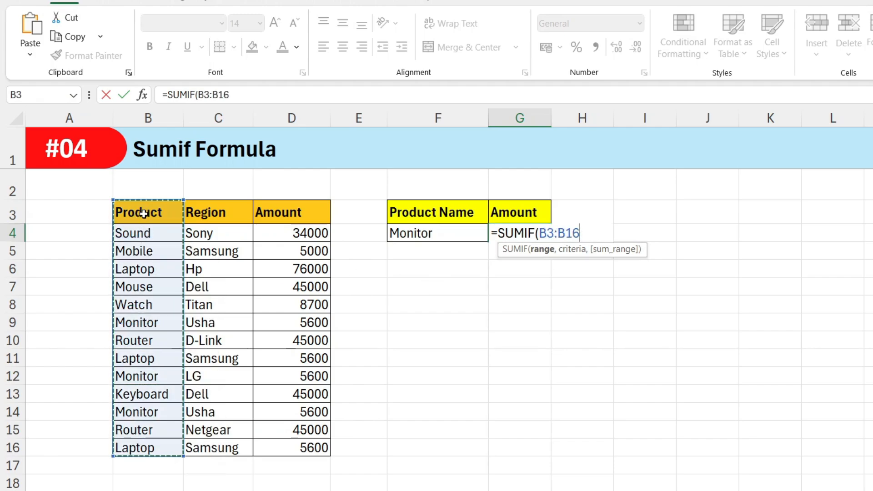
text(,)
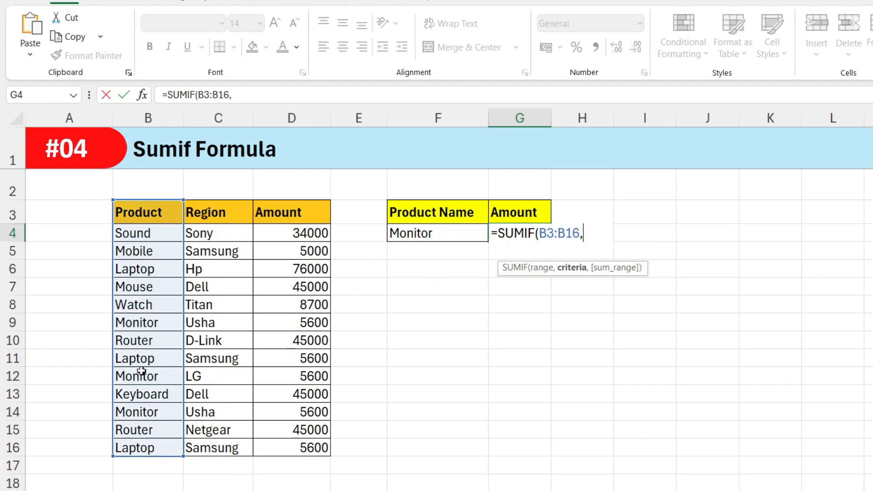
click(425, 231)
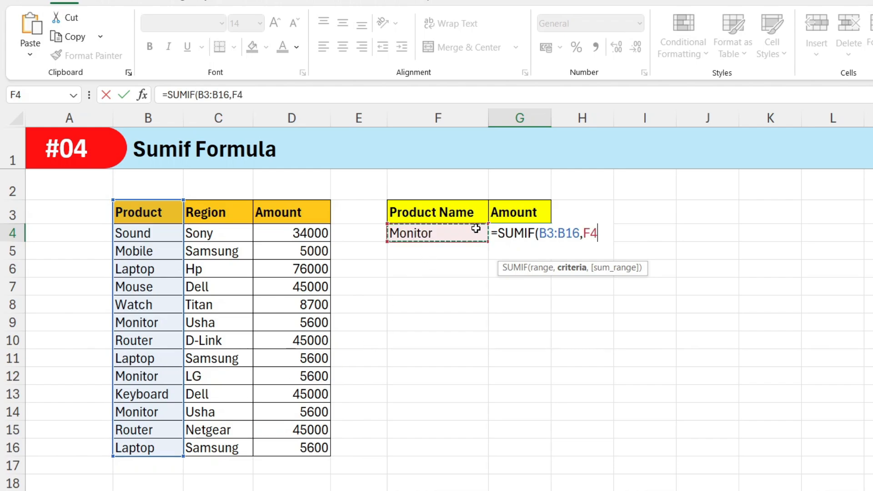
text(,)
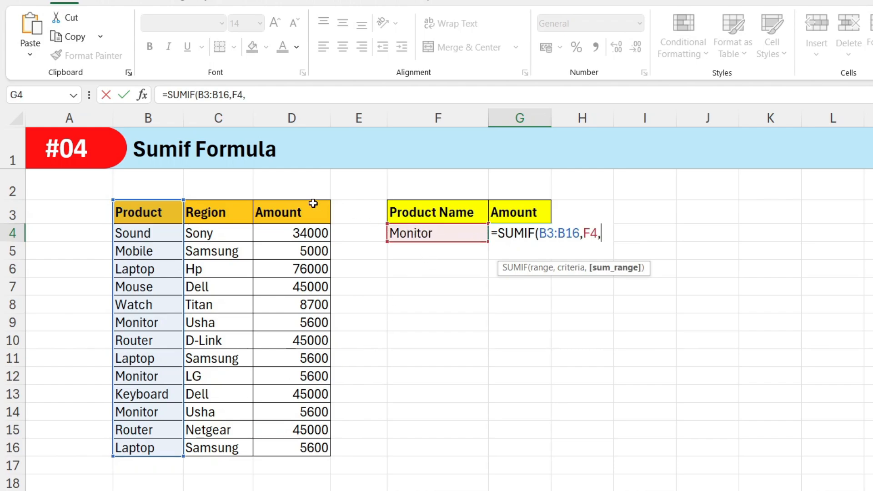
drag(291, 217, 316, 441)
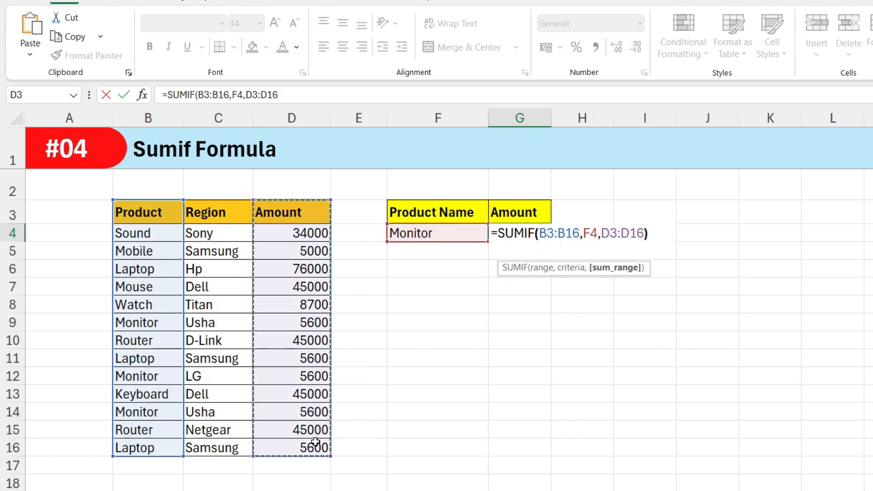
text())
Review the range, criteria and sum range arguments of the SUMIF formula in G4, and commit it.
drag(578, 234, 540, 234)
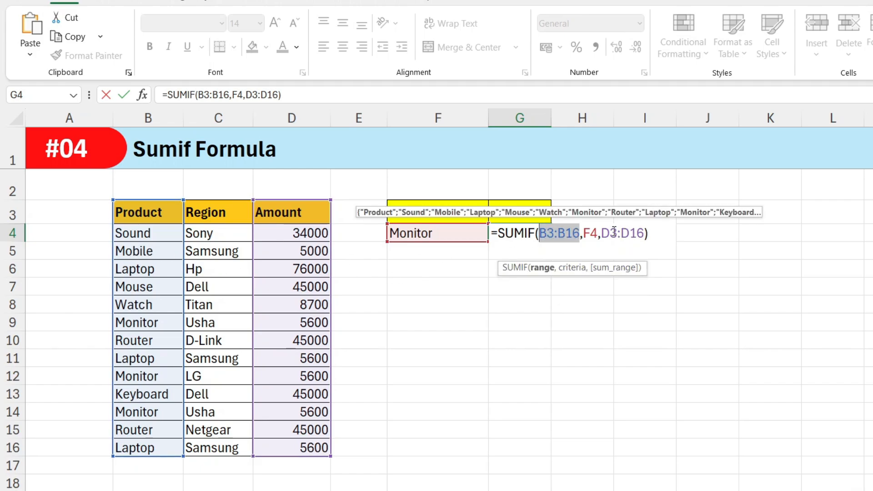
click(594, 232)
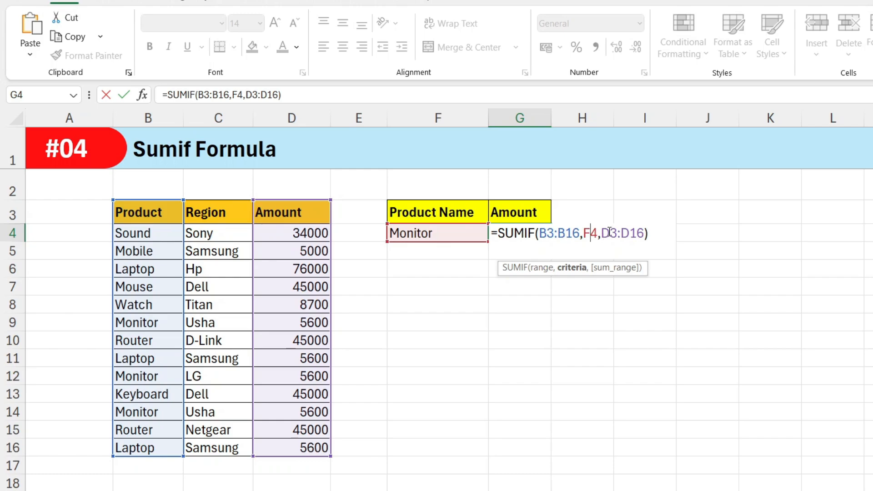
drag(597, 230, 581, 232)
mouse_move(644, 233)
mouse_down()
mouse_move(620, 233)
mouse_move(637, 229)
mouse_up()
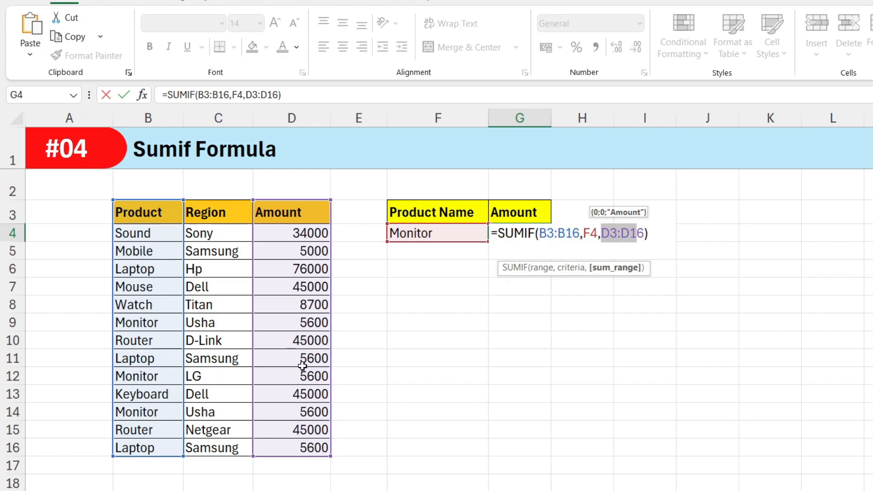
click(640, 237)
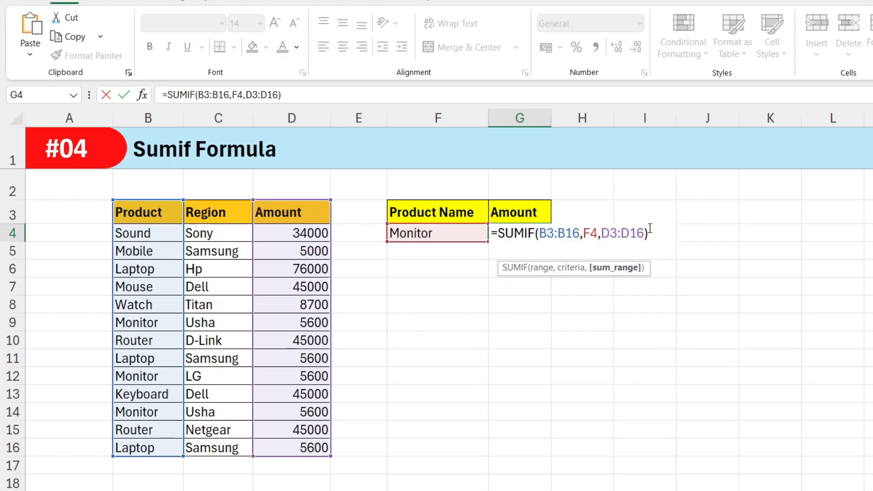
key(Return)
Inspect the product name and the SUMIF formula in row 4, and change the product name in F4 to Mouse.
click(411, 228)
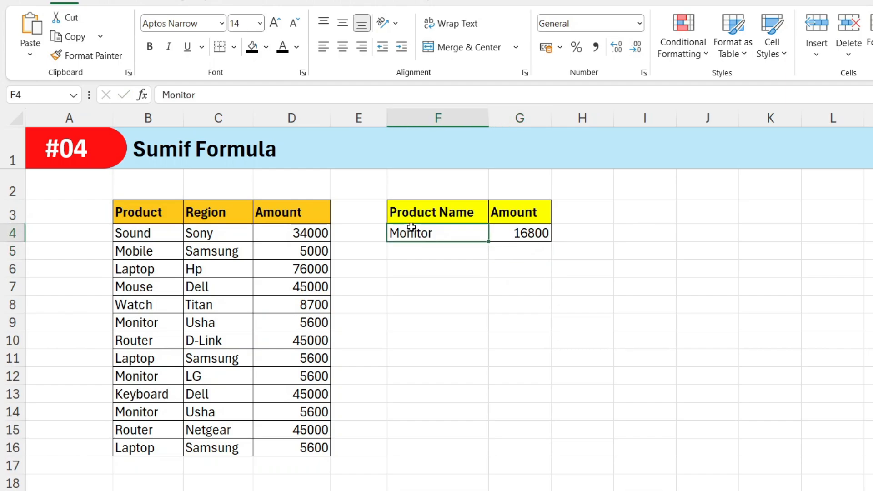
click(523, 229)
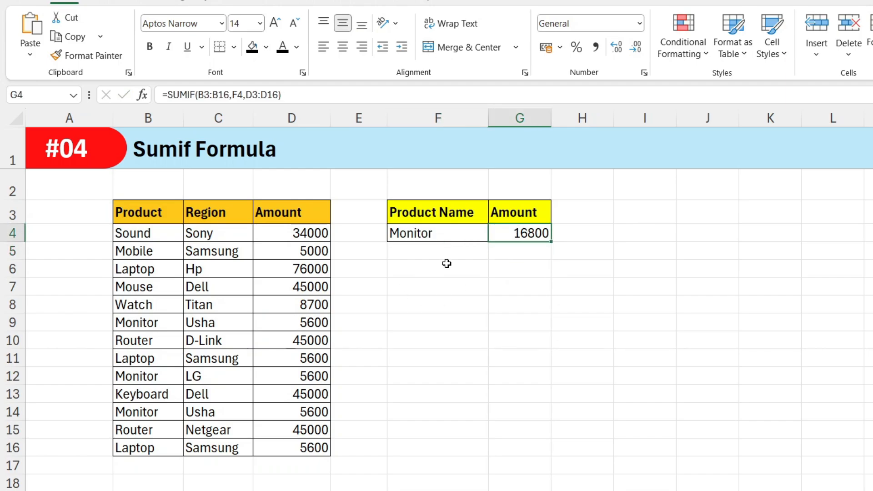
click(426, 235)
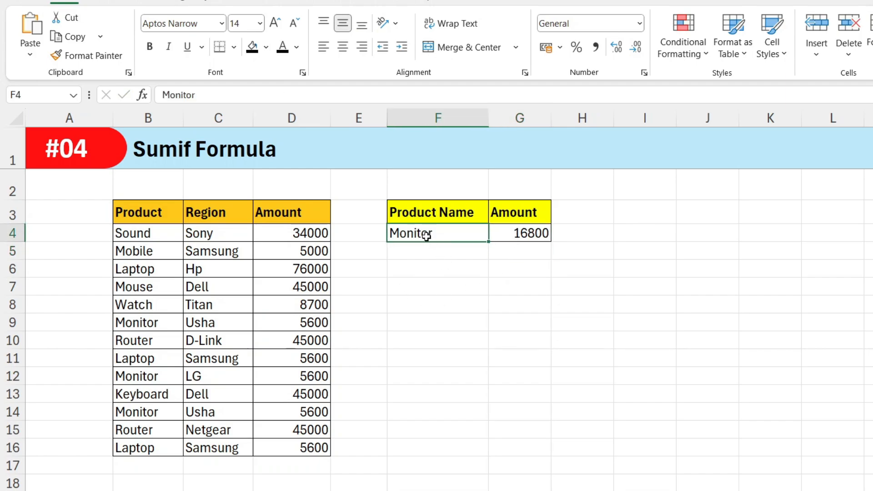
text(Mo)
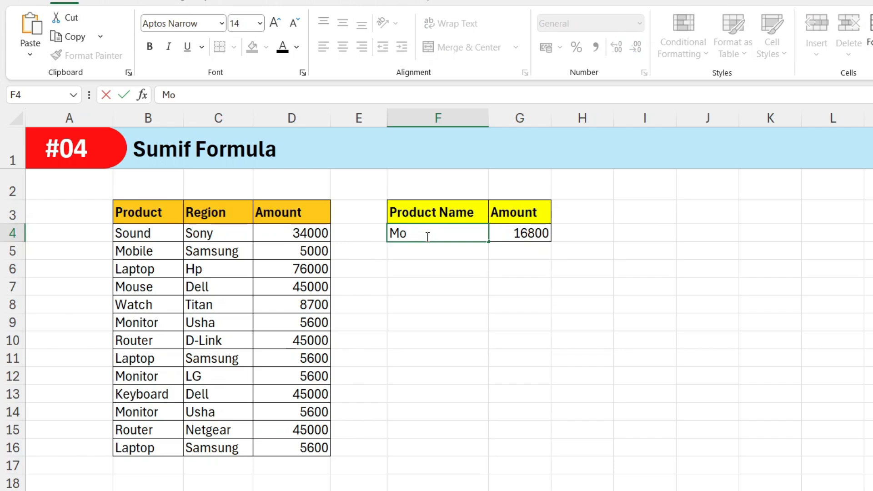
text(use)
key(Return)
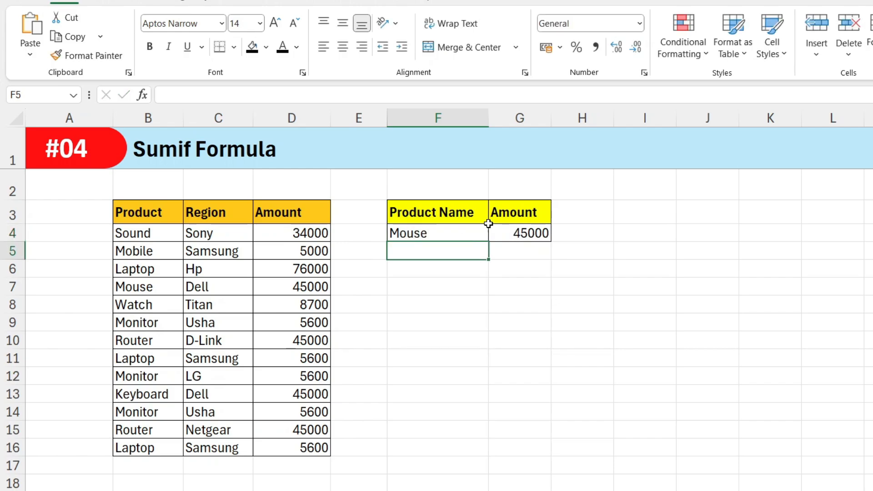
Check the product criterion in F4 and the SUMIF formula in G4.
click(448, 234)
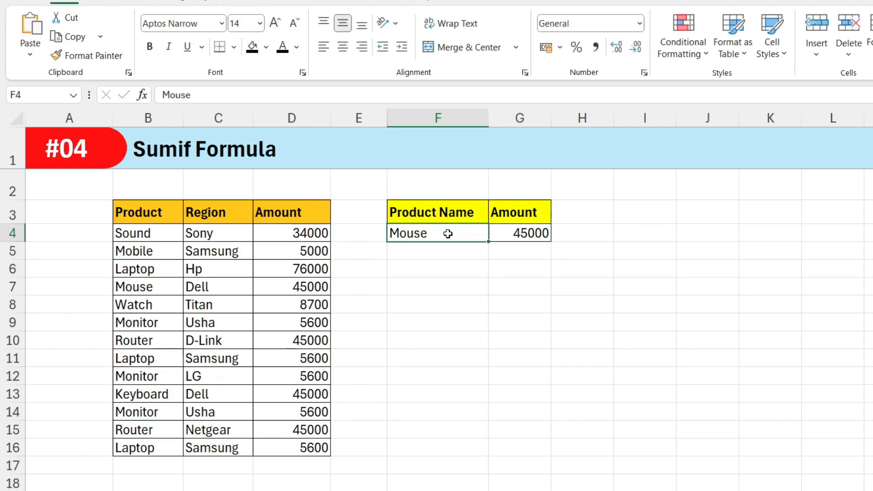
click(504, 231)
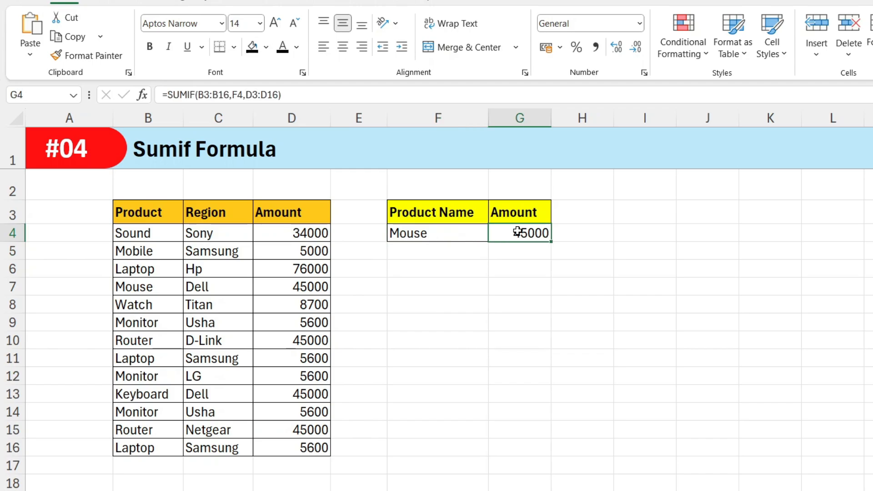
double_click(558, 240)
key(Return)
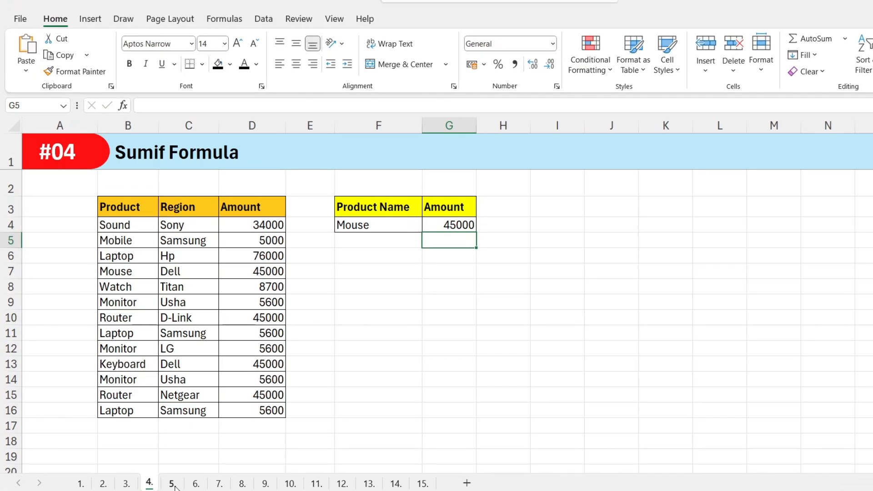
Switch to sheet 5 with the Sumifs Formula example and look over its sales data.
click(171, 483)
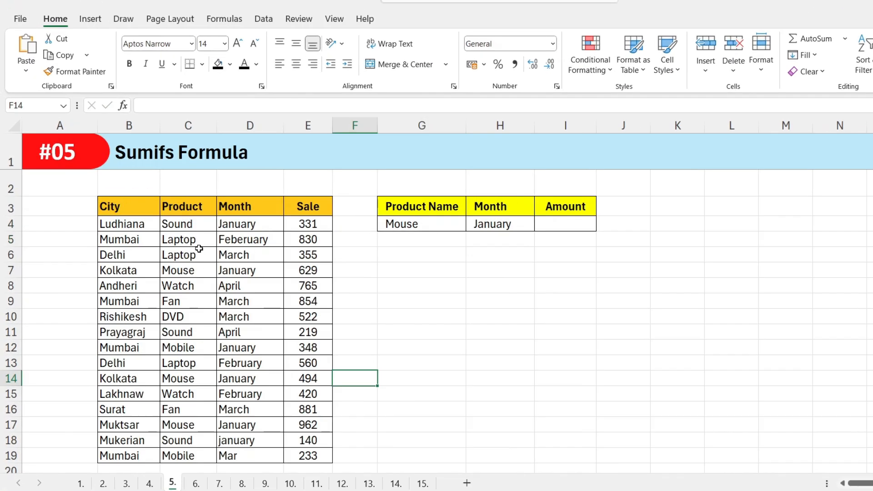
click(238, 320)
click(368, 268)
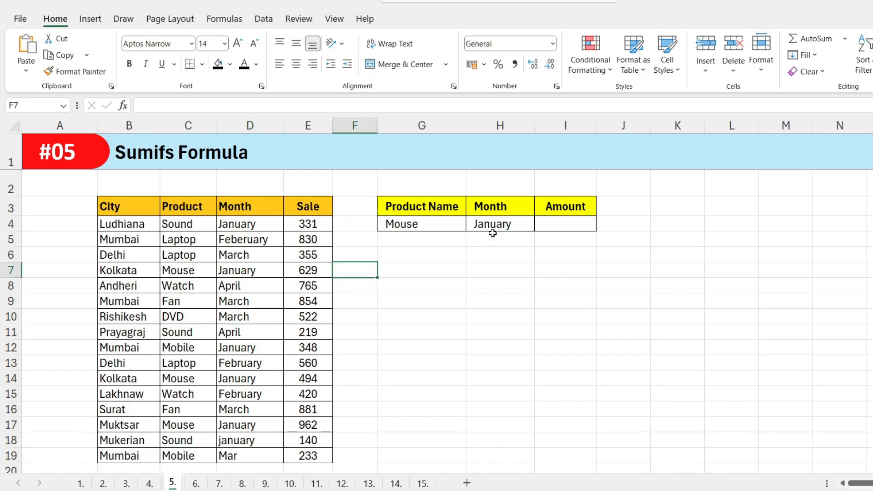
Start a SUMIFS formula in the Amount cell I4 with the Sale column E3:E19 as the sum range.
click(576, 221)
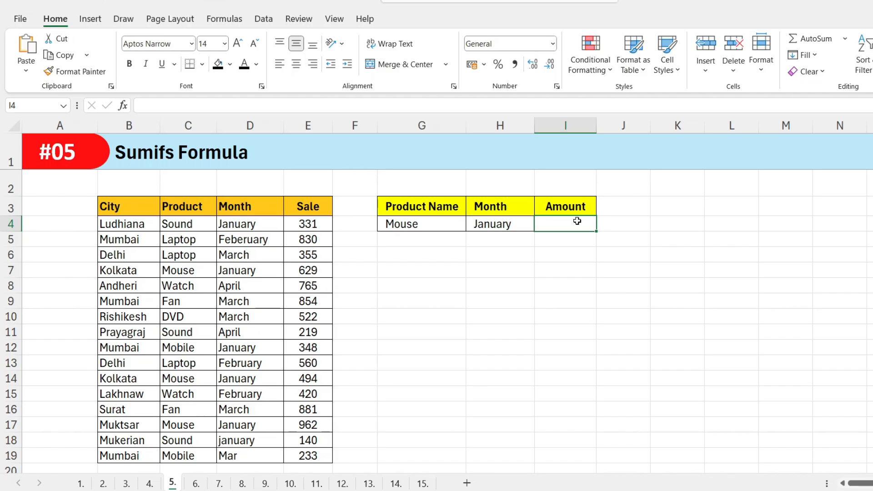
text(=)
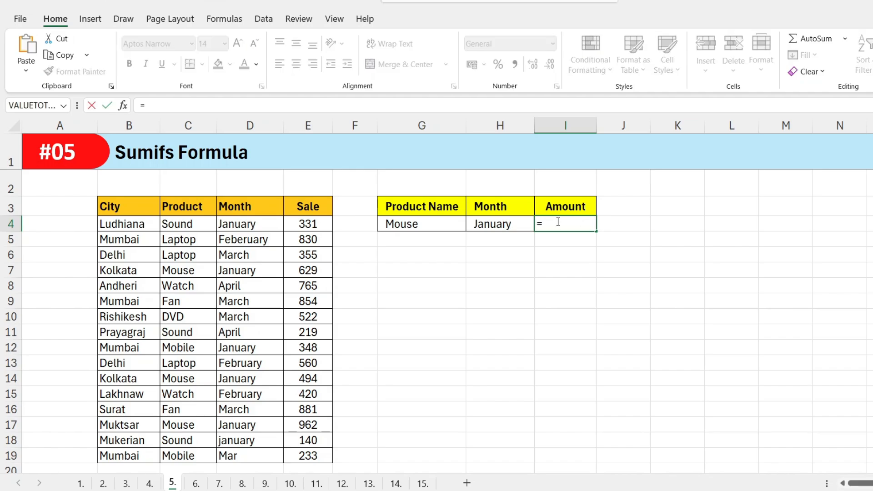
text(sumifs)
key(Tab)
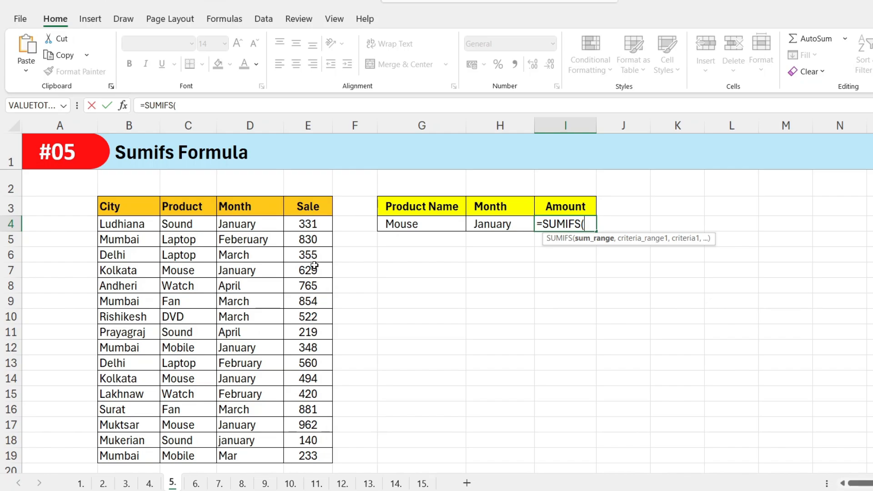
drag(299, 211, 309, 454)
text(,)
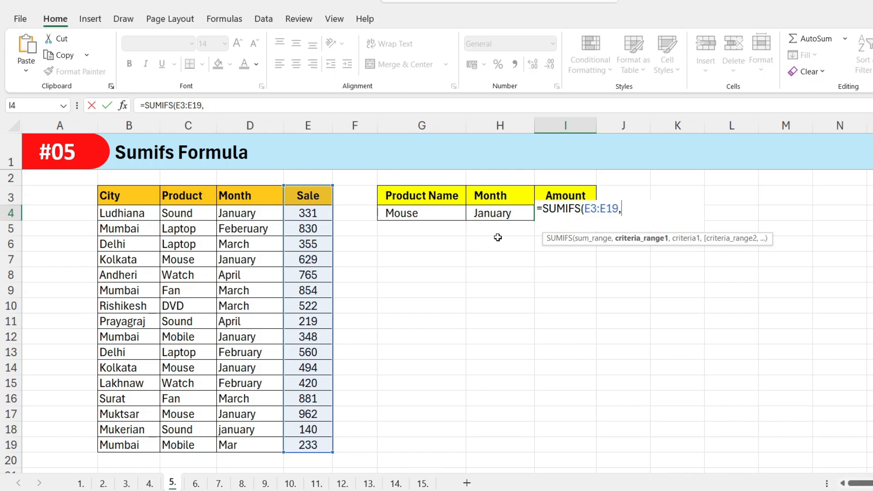
Add the Product column C3:C19 as the first criteria range and G4 as its criterion.
drag(172, 195, 177, 440)
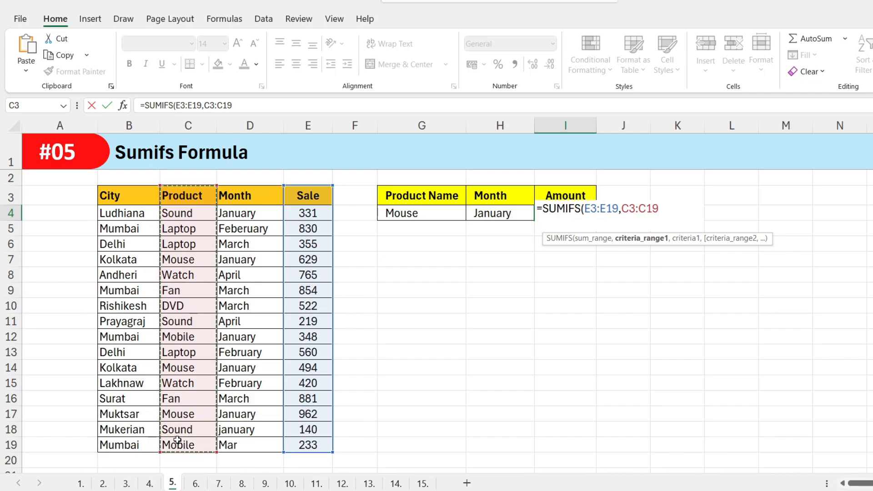
text(,)
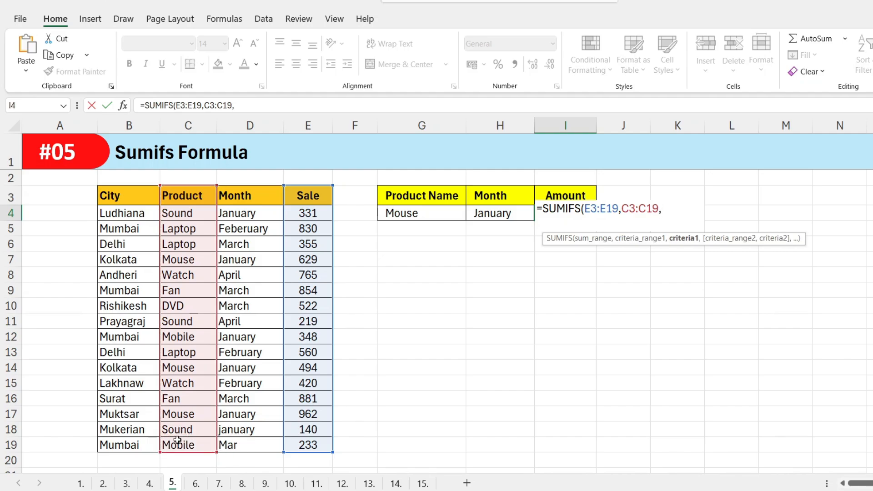
click(408, 214)
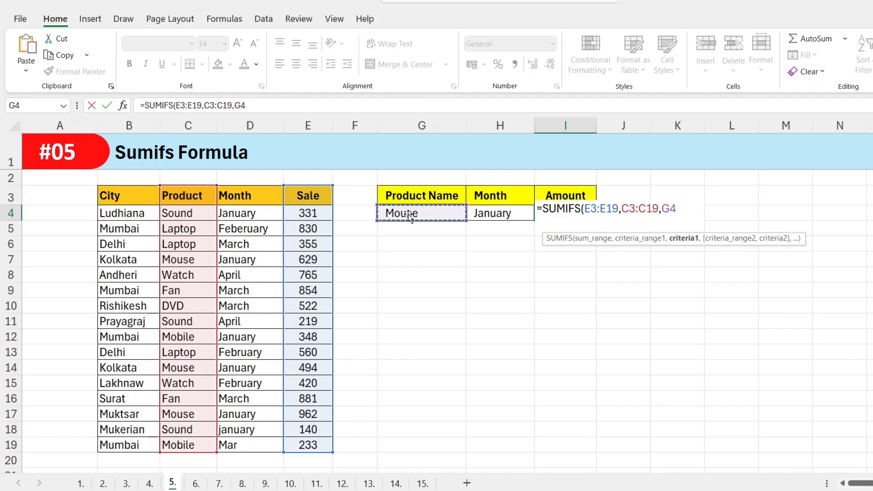
text(,)
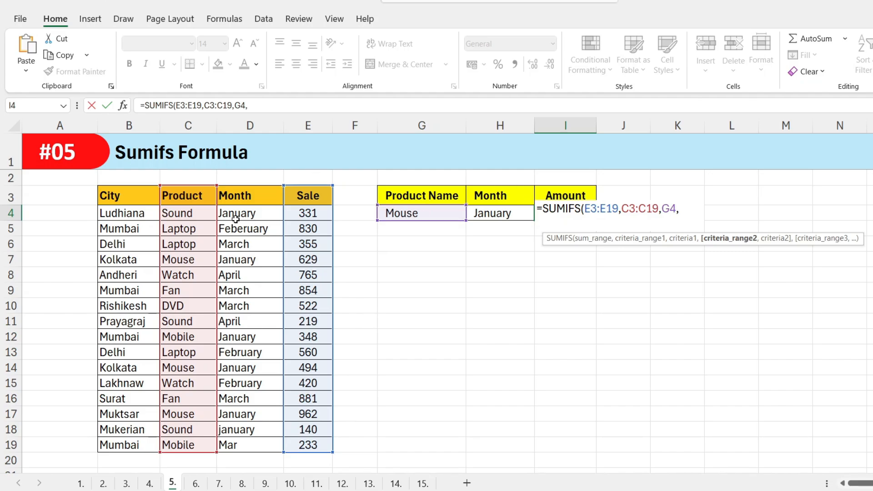
Add the Month column D3:D19 with H4 as the second criterion, and commit the SUMIFS formula.
drag(235, 196, 232, 437)
text(,)
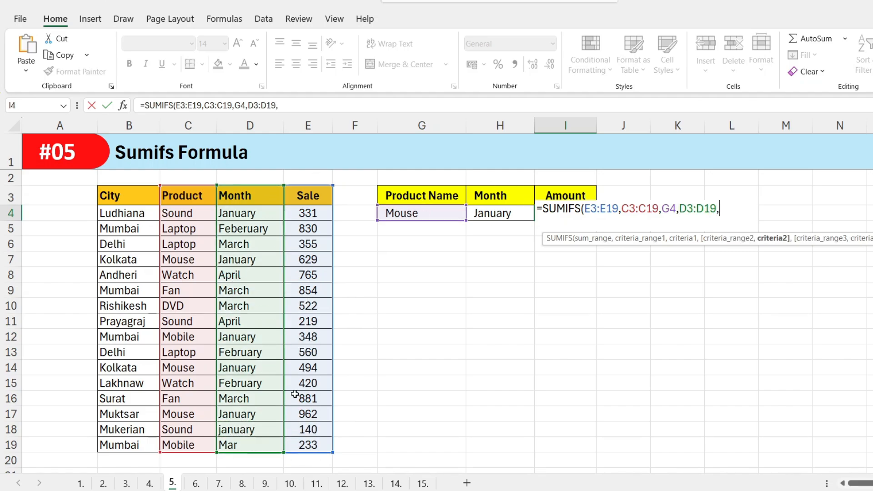
click(493, 214)
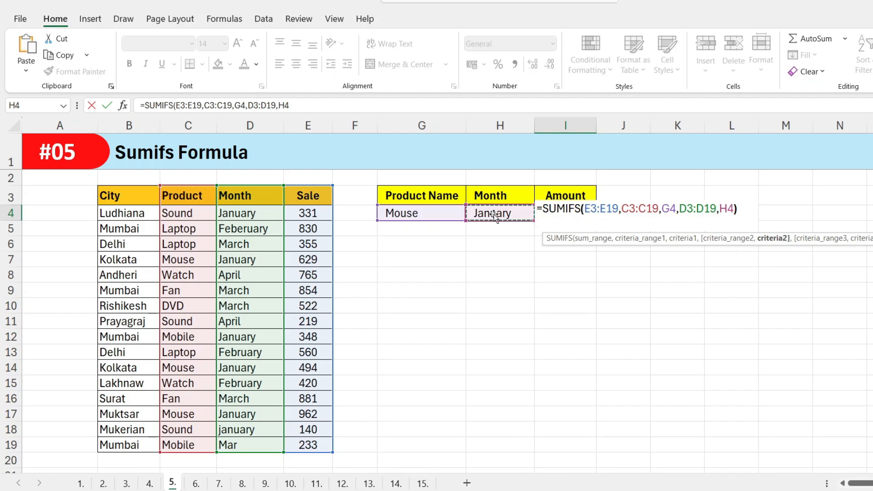
text())
key(Return)
Check the month and product criteria in row 4 and the SUMIFS formula in I4.
click(503, 222)
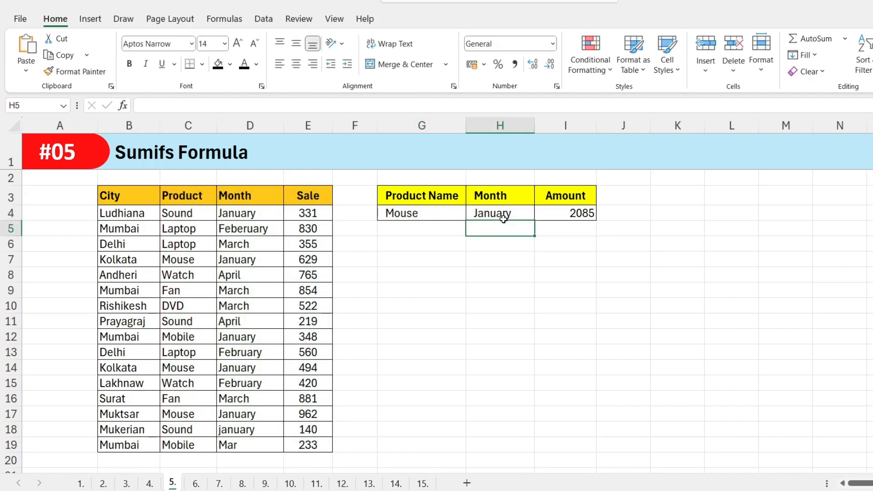
click(434, 217)
click(580, 214)
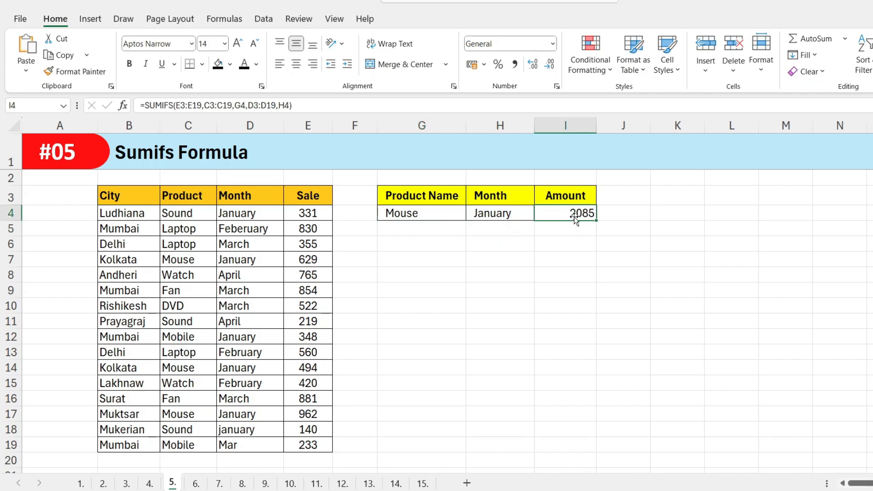
double_click(576, 211)
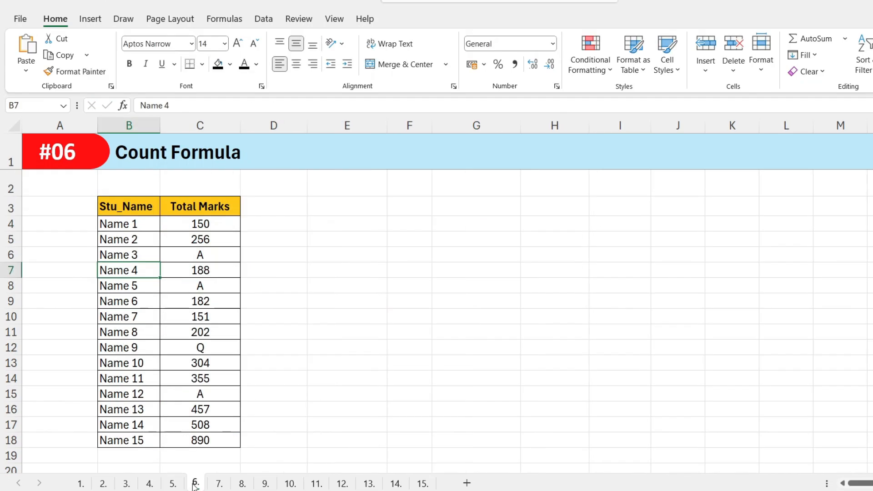
Examine the student names and the mix of numbers and letters under Total Marks on sheet 6.
click(338, 224)
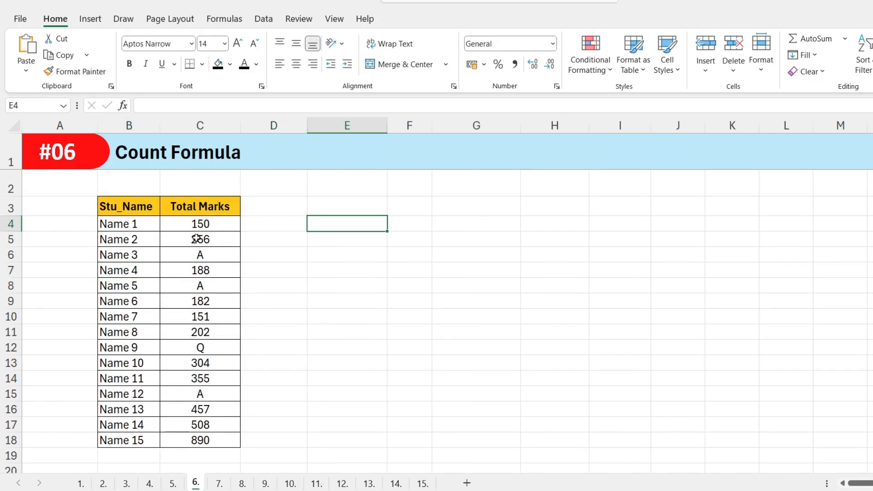
drag(207, 223, 198, 440)
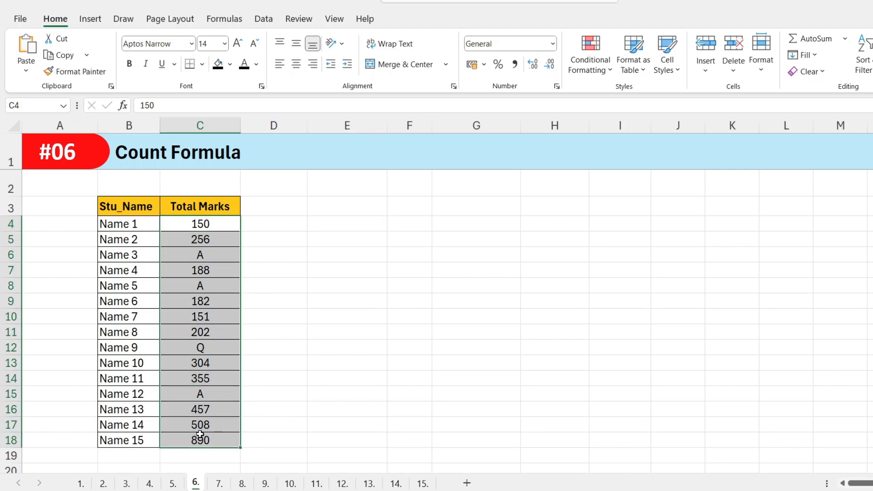
click(300, 344)
click(370, 249)
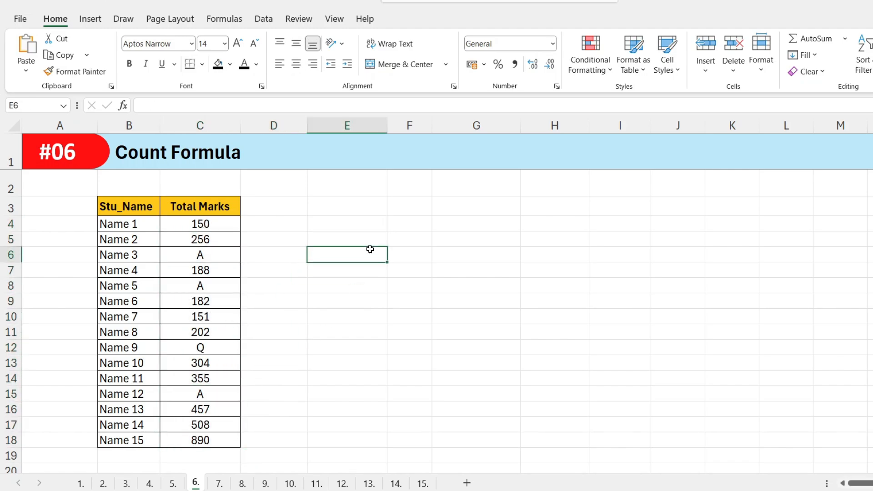
drag(144, 225, 222, 425)
drag(207, 237, 207, 431)
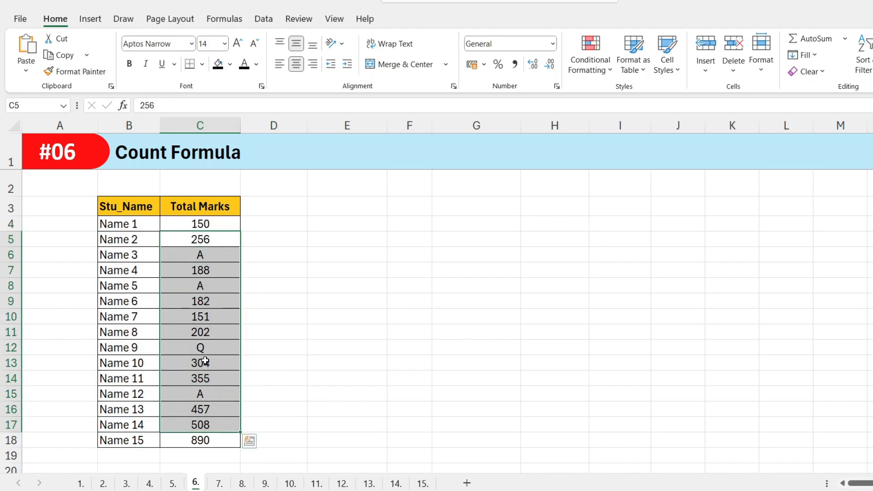
click(201, 285)
drag(143, 211, 207, 334)
click(207, 222)
drag(207, 223, 200, 437)
click(343, 241)
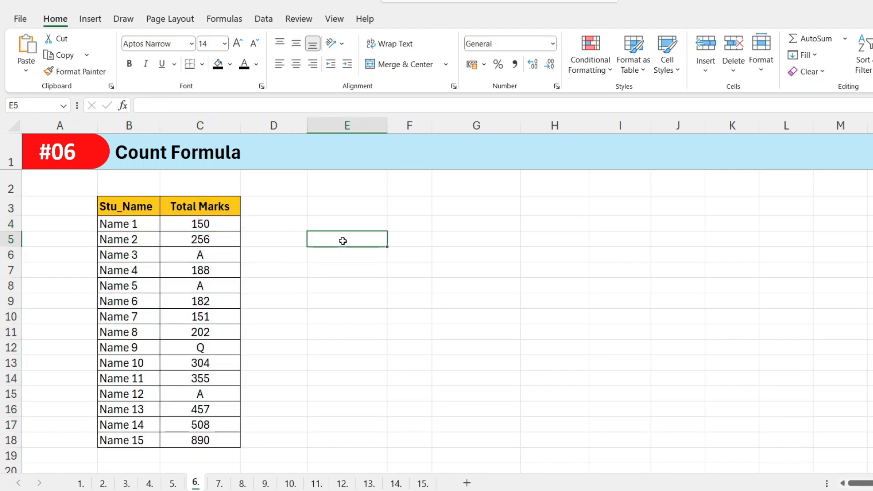
click(341, 222)
drag(132, 207, 207, 394)
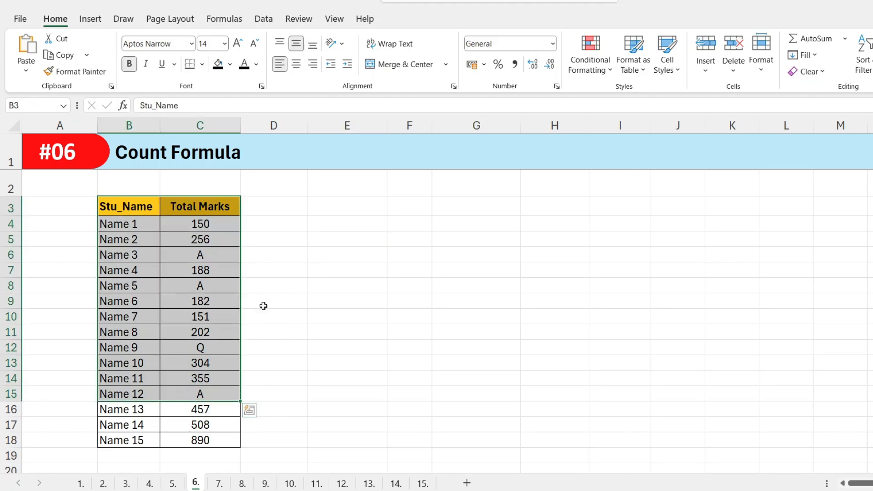
Enter =COUNT(C4:C18) in E3 to count the numeric entries in the Total Marks column.
click(352, 213)
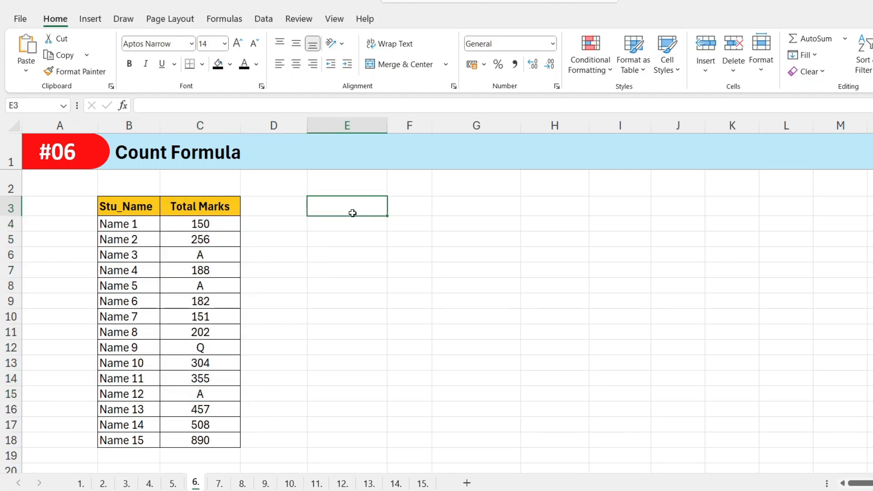
text(=count)
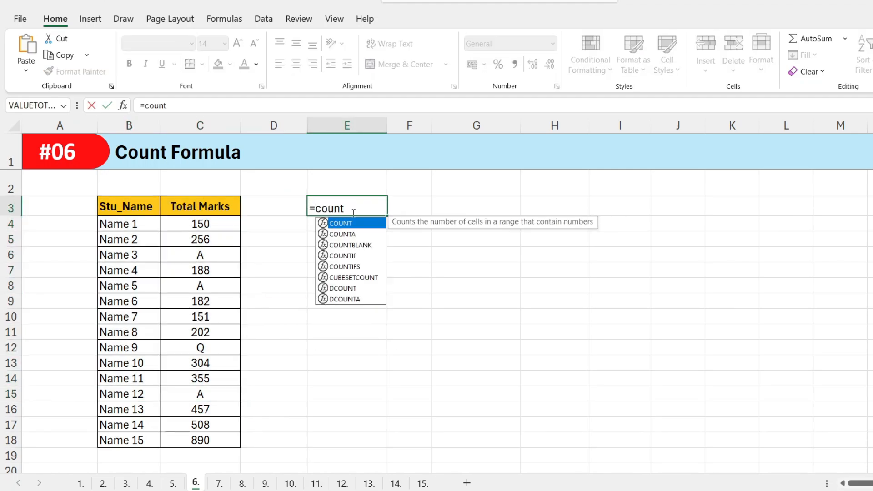
key(Tab)
click(212, 222)
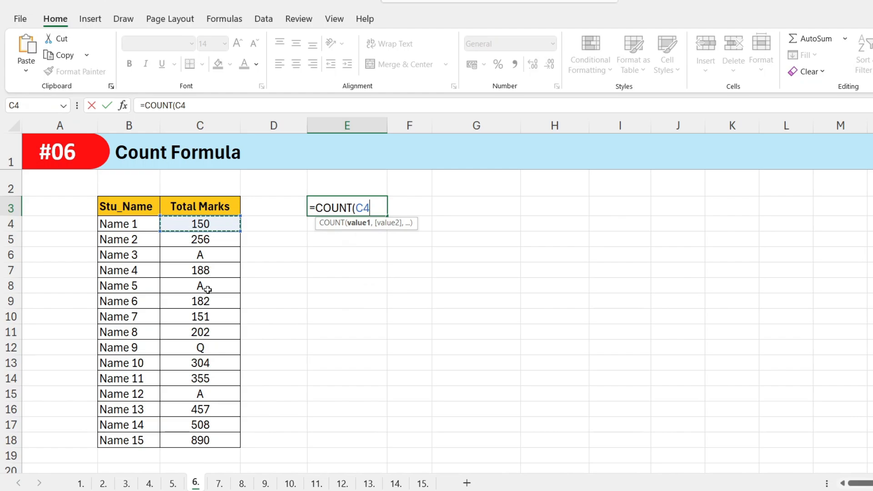
drag(206, 224, 201, 434)
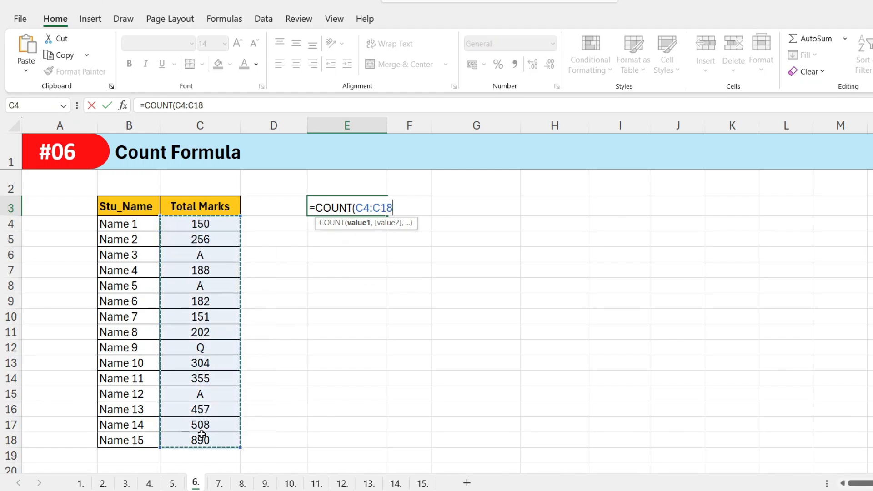
text())
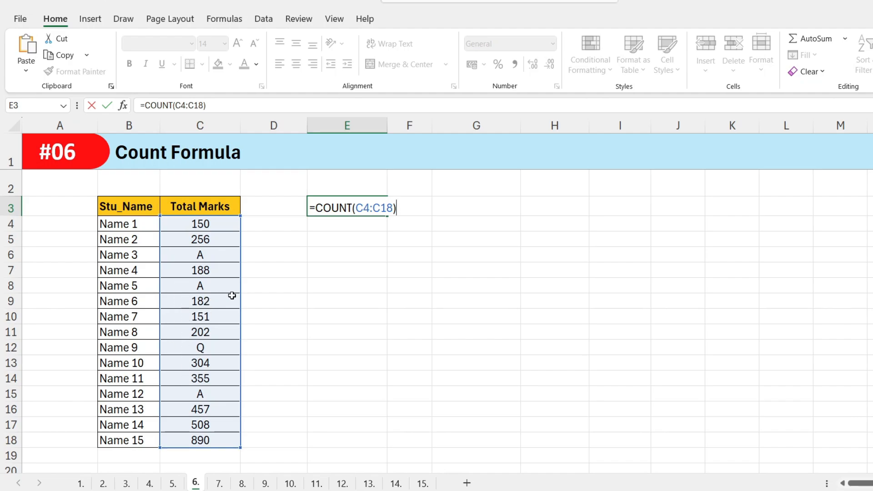
click(352, 208)
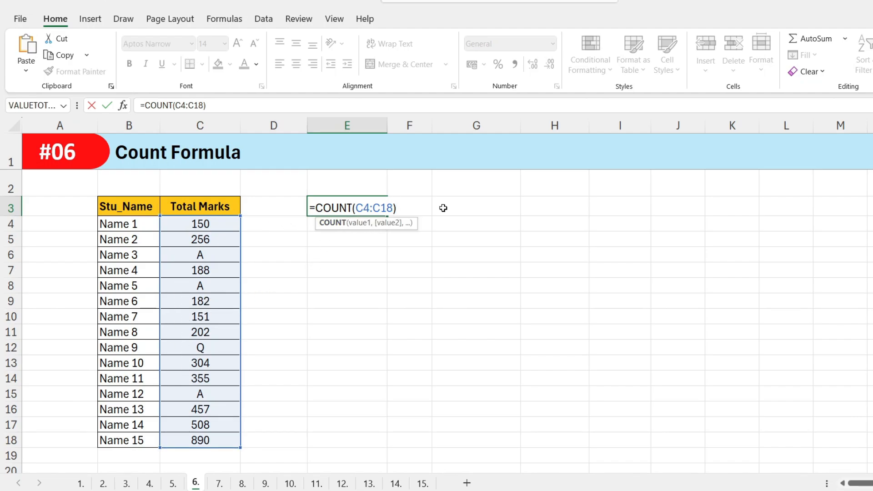
key(Return)
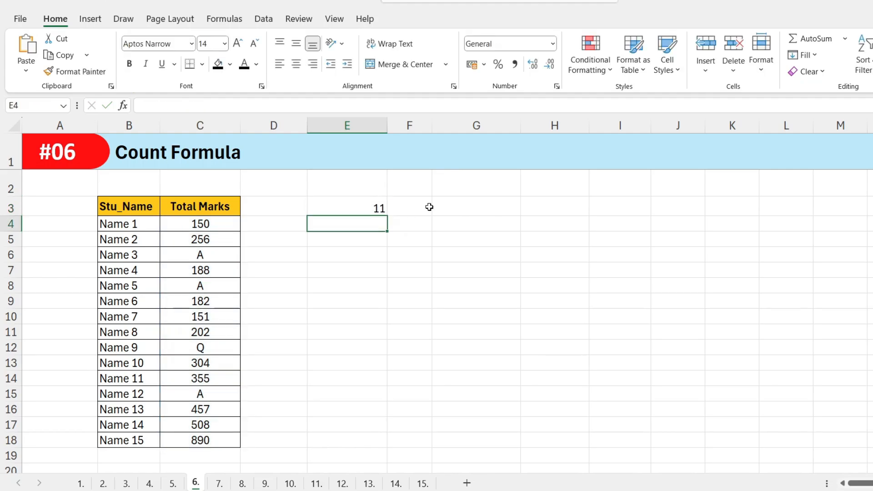
Compare the COUNT result in E3 with the entries in the Total Marks column.
click(372, 205)
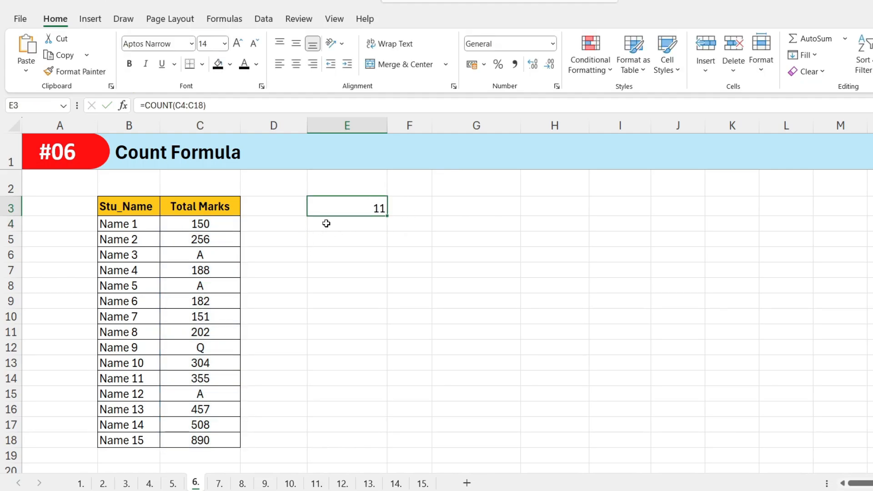
click(204, 229)
drag(204, 229, 200, 350)
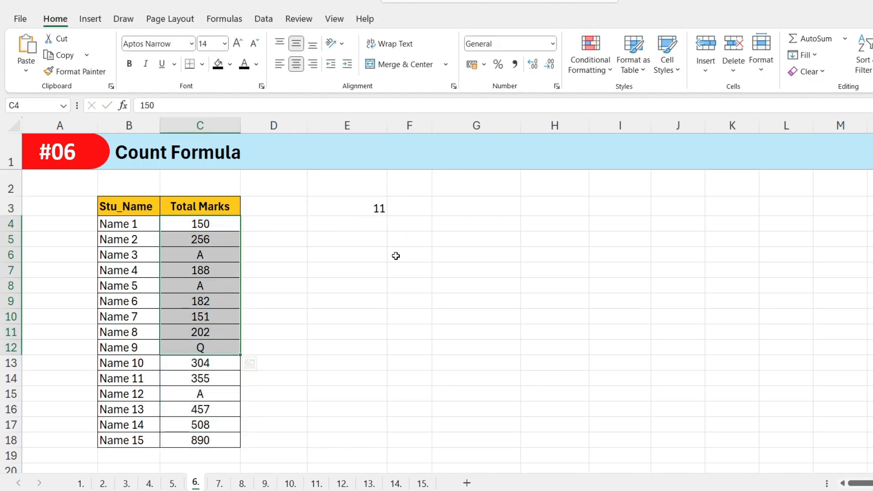
click(386, 209)
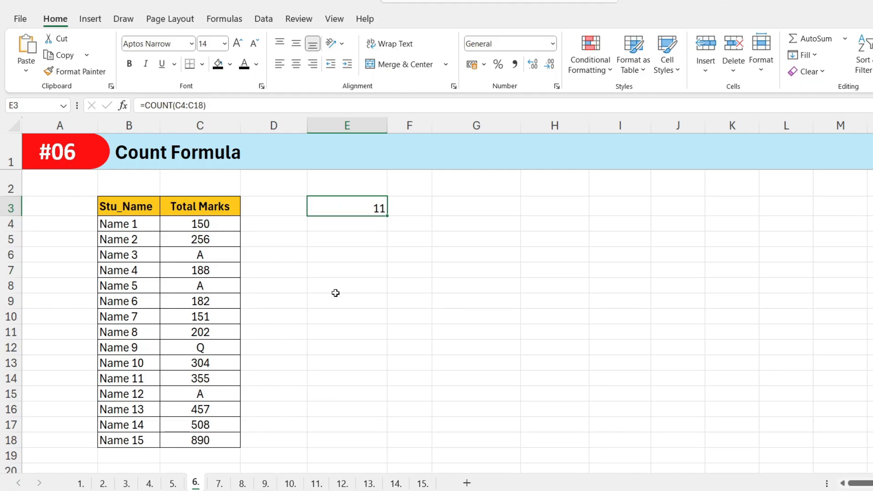
Switch to sheet 7 with the Counta Formula example and look over the Value column B4:B14.
click(218, 484)
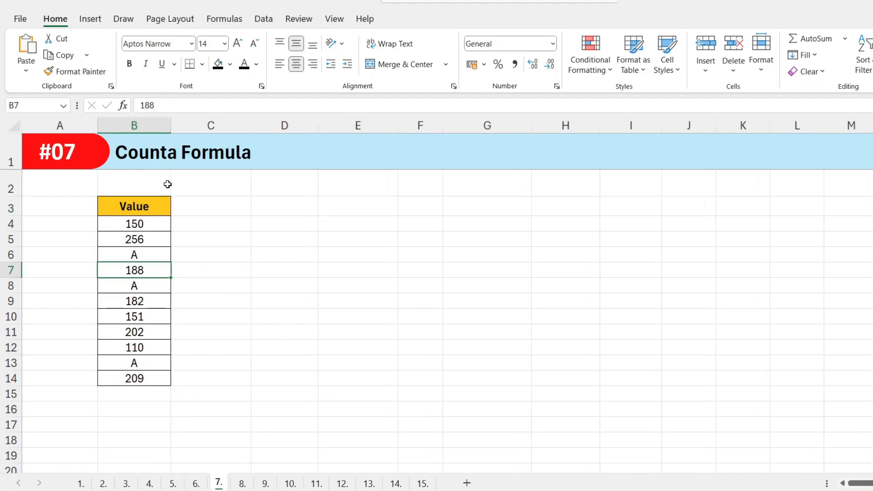
drag(145, 224, 129, 377)
click(274, 222)
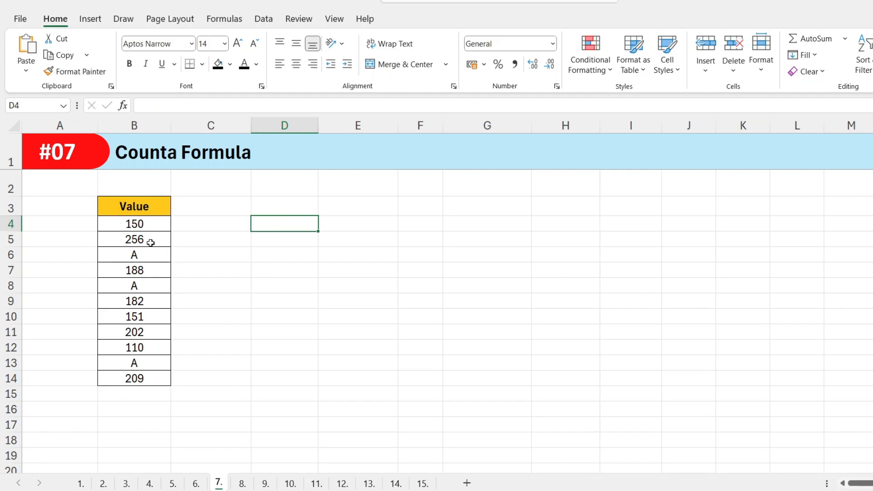
mouse_move(153, 217)
mouse_down()
mouse_move(150, 385)
mouse_move(133, 365)
mouse_up()
drag(137, 219, 134, 374)
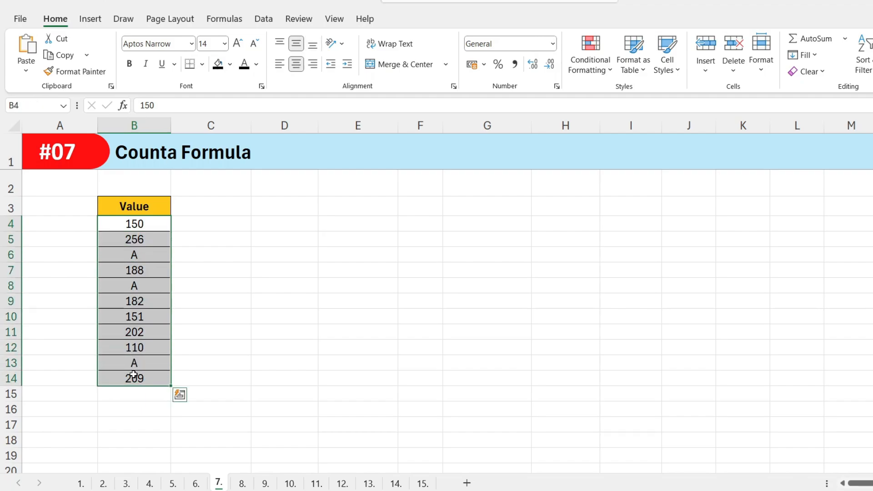
Enter =COUNTA(B4:B14) in D4 to count the non-empty cells in the Value column.
click(288, 224)
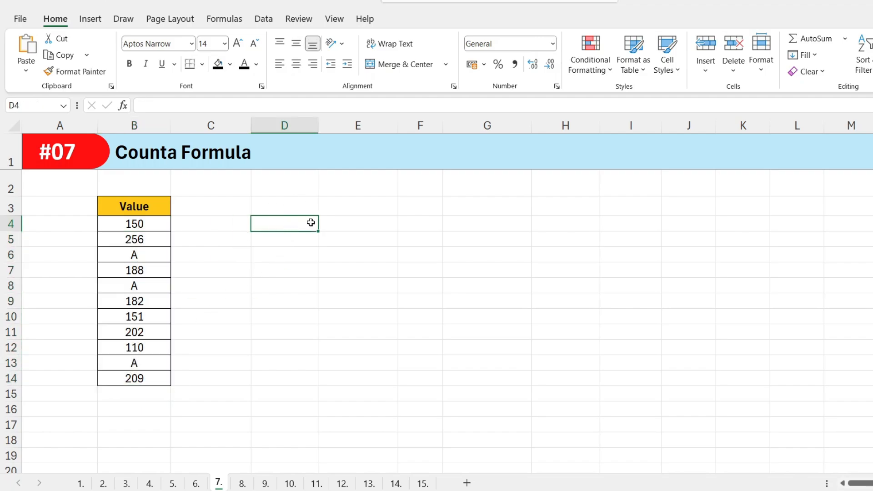
text(=count)
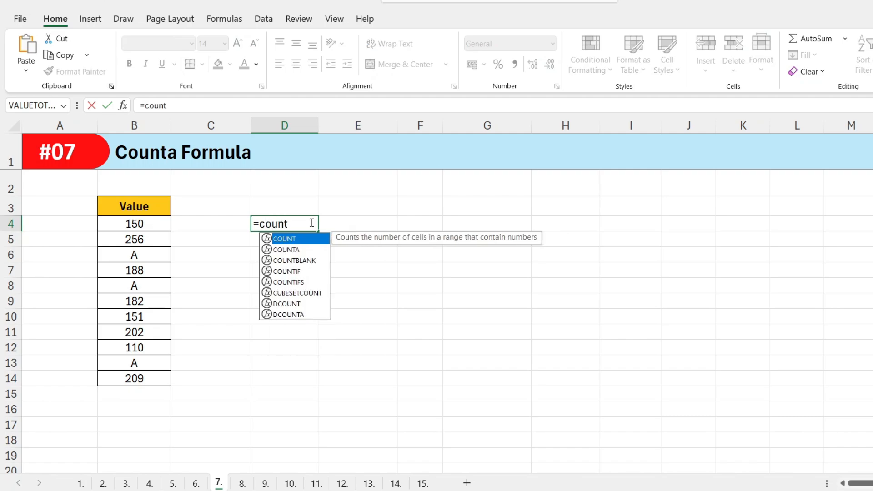
key(Down)
key(Tab)
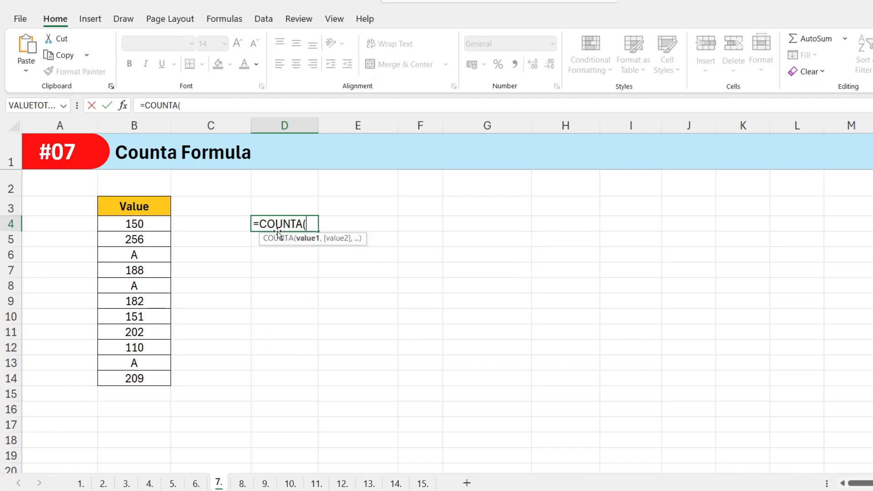
drag(117, 224, 116, 382)
drag(335, 222, 323, 295)
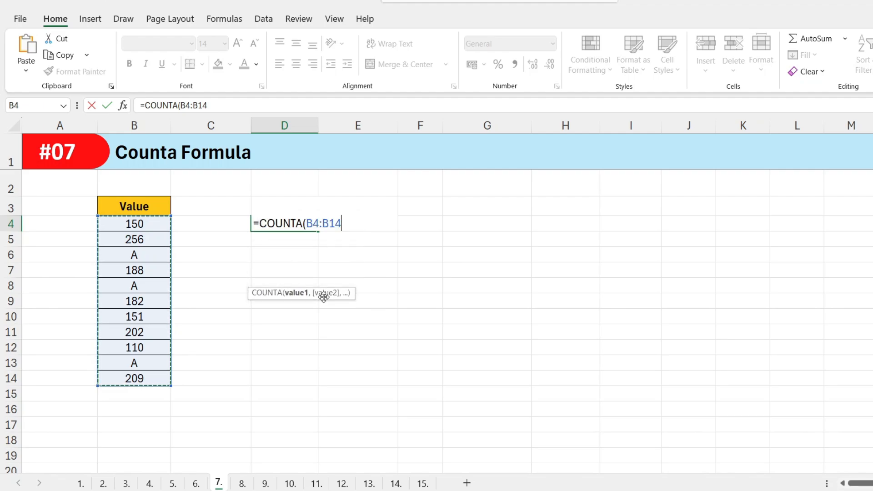
text())
key(Return)
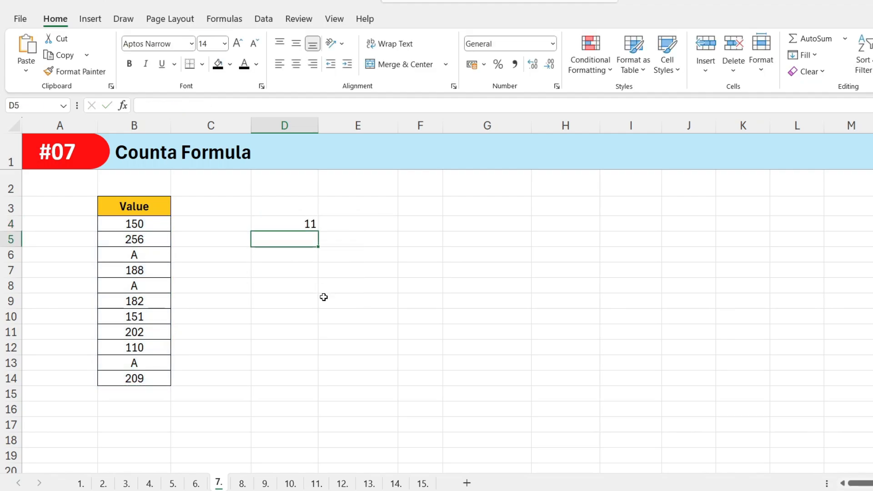
Clear the value in B7 and check how the COUNTA result in D4 responds.
click(296, 220)
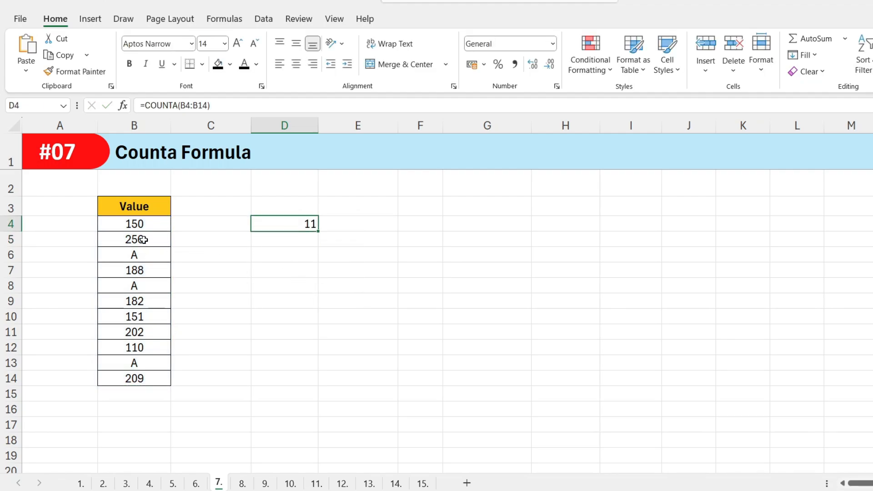
drag(136, 225, 131, 392)
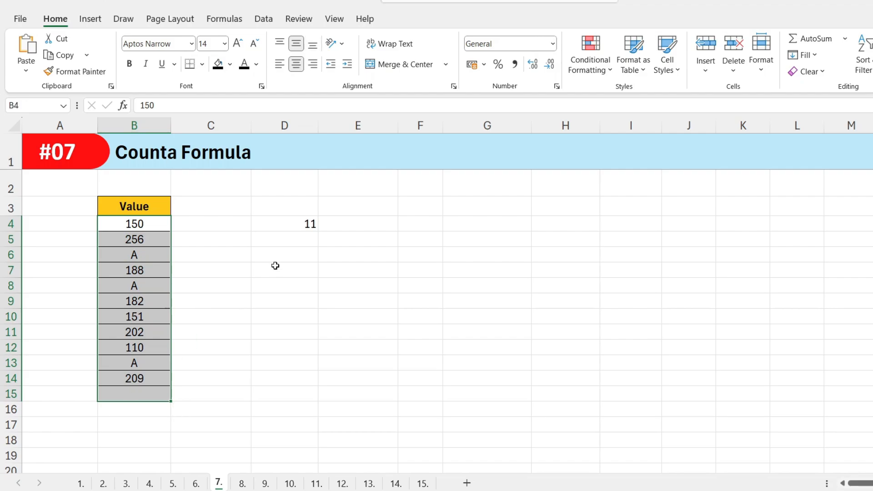
click(144, 268)
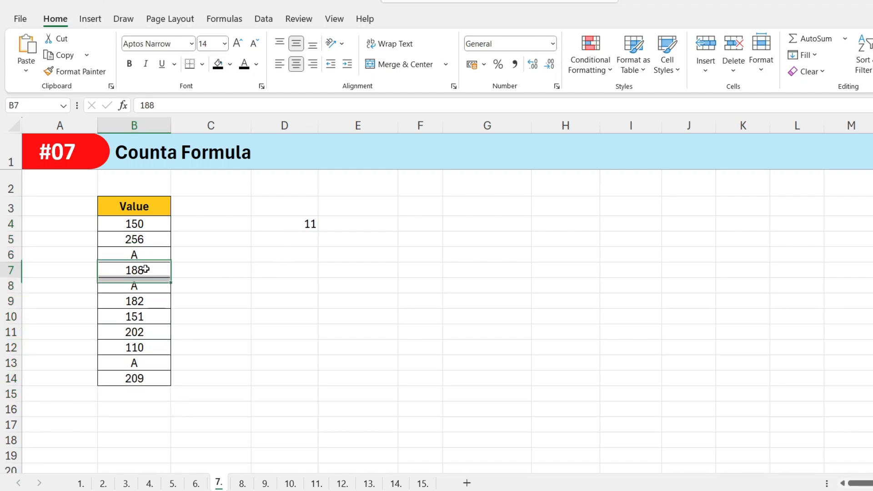
key(Delete)
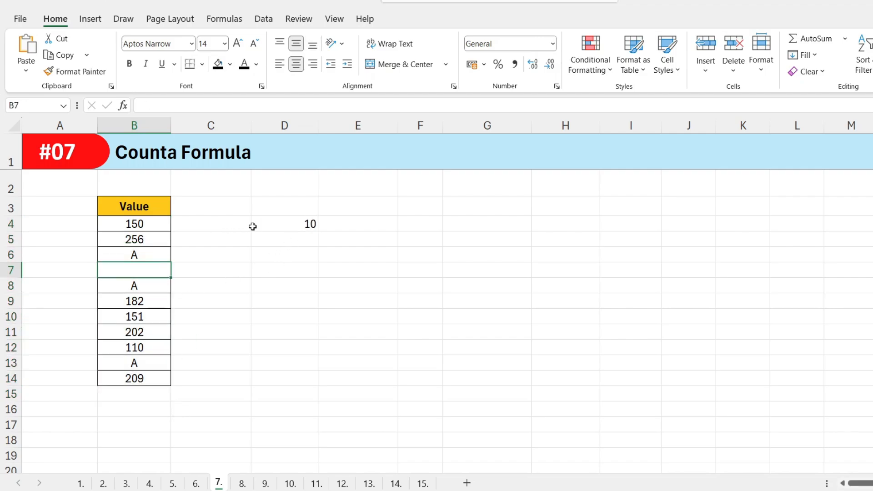
click(308, 223)
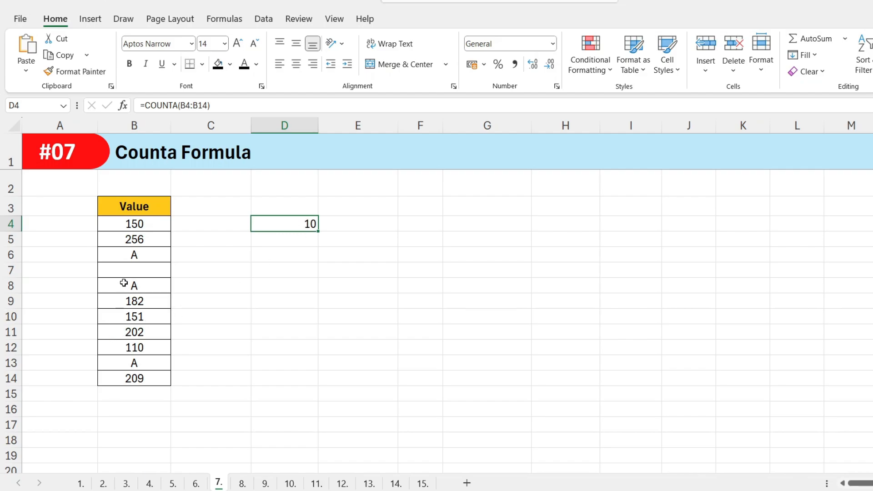
Enter the symbol ! in B7 and review the COUNTA formula and its result in D4.
click(128, 273)
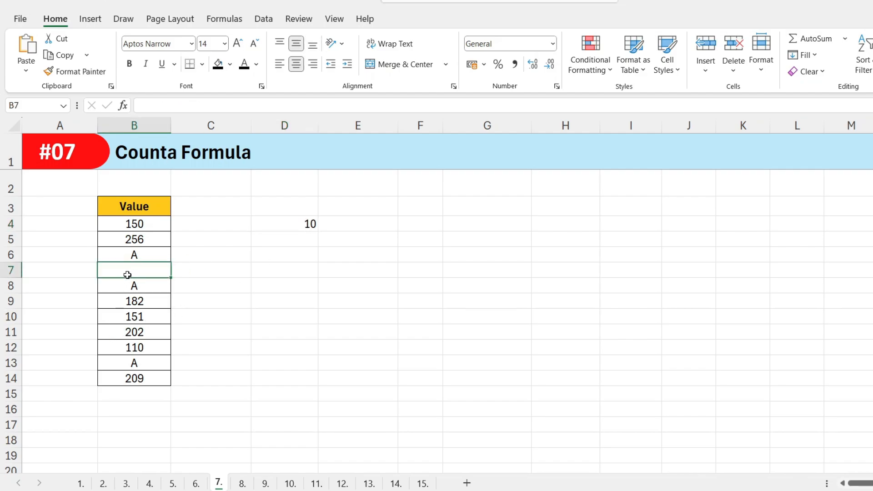
text(!)
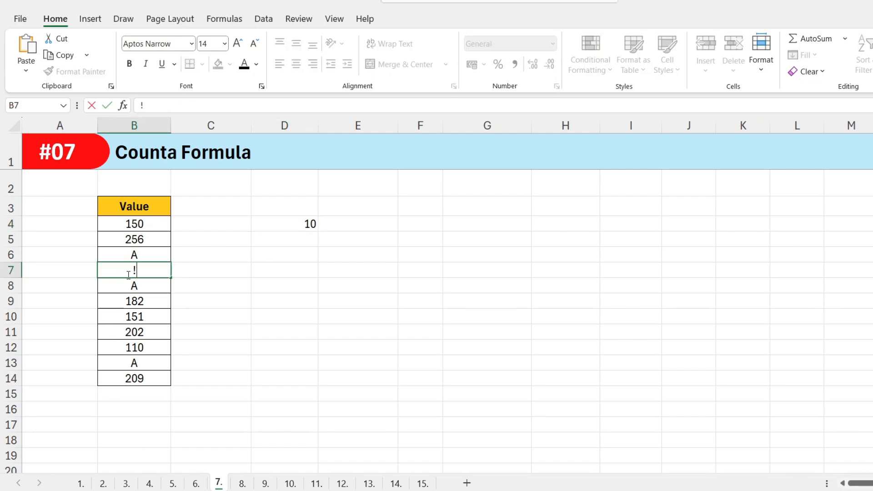
key(Return)
click(310, 225)
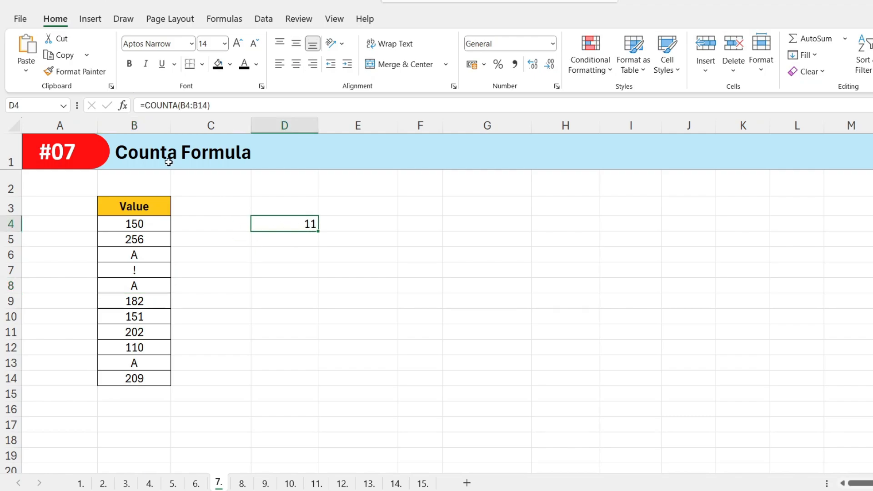
double_click(302, 224)
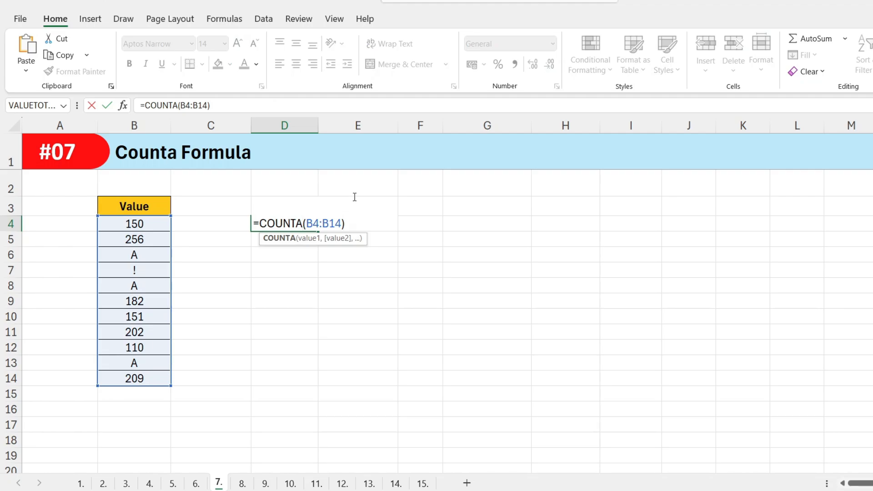
key(Return)
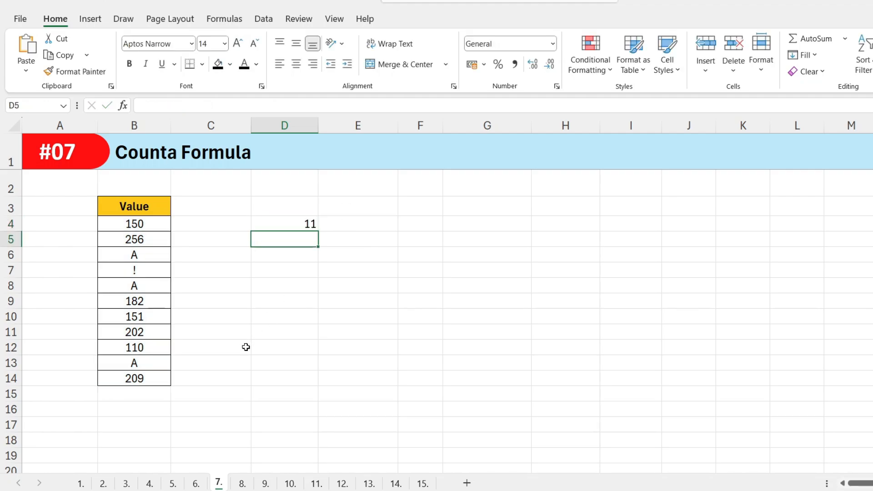
Switch to sheet 8 with the Countblank Formula example and clear the existing Countblank result in E4.
click(242, 483)
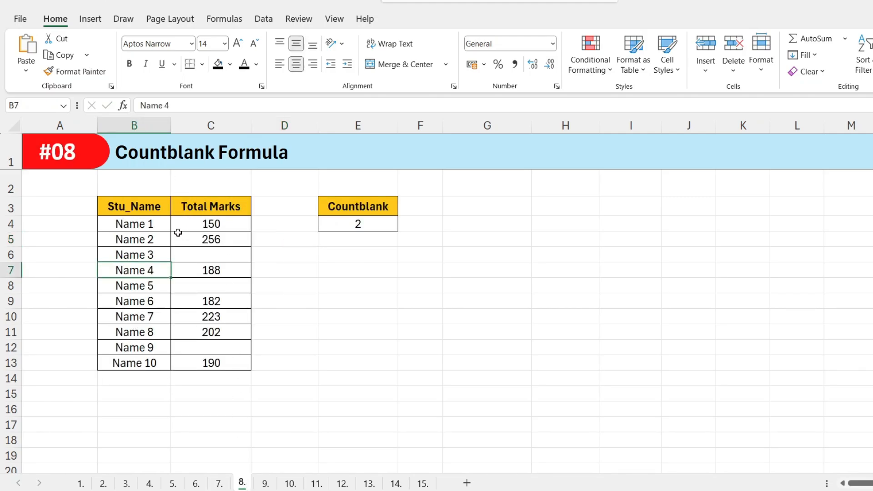
drag(195, 228, 199, 371)
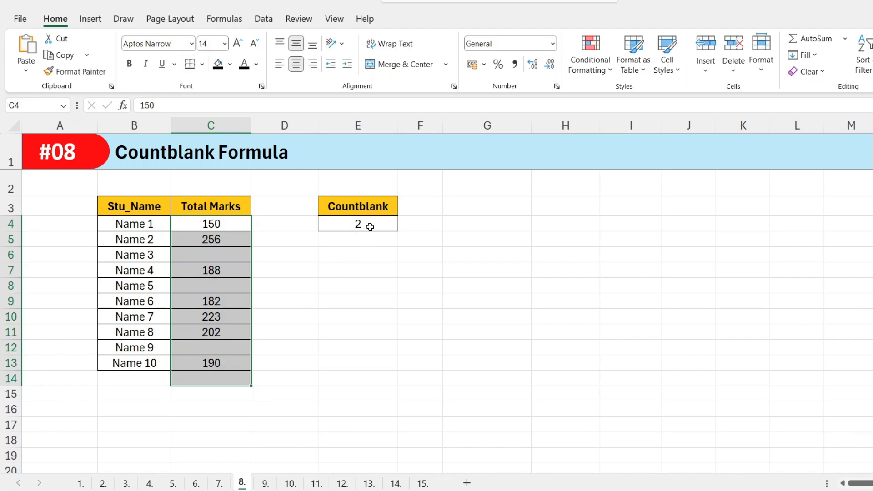
click(364, 241)
drag(365, 232, 364, 226)
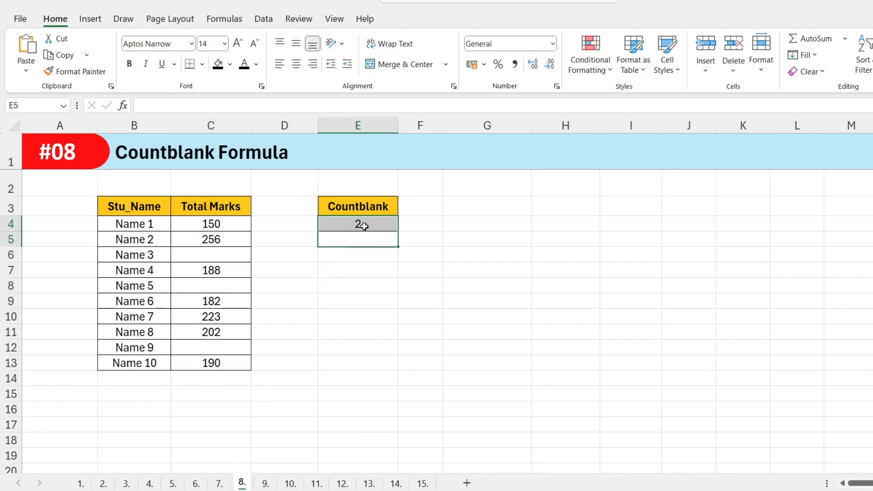
drag(182, 226, 187, 361)
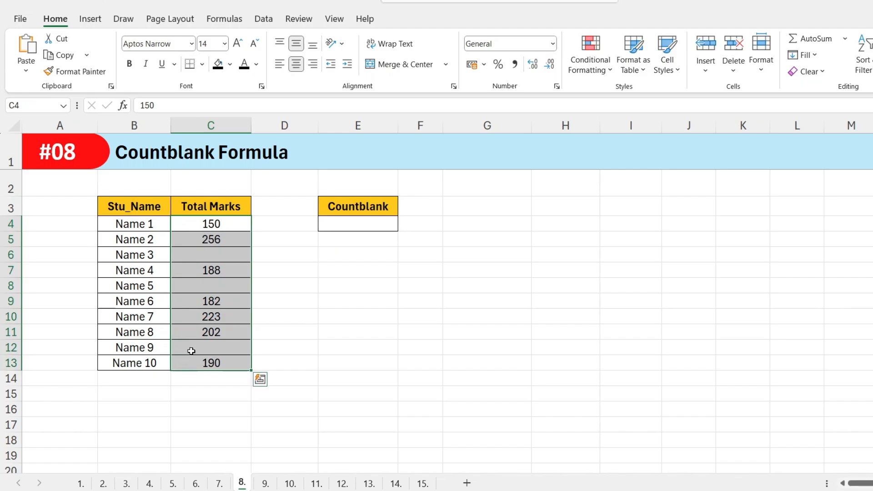
Enter =COUNTBLANK(C4:C13) in E4 to count the blank cells in the Total Marks column.
click(369, 224)
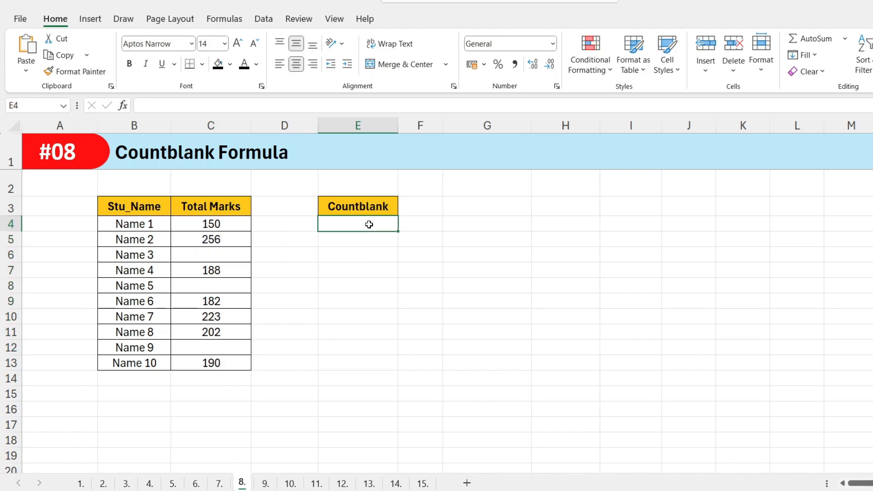
text(=count)
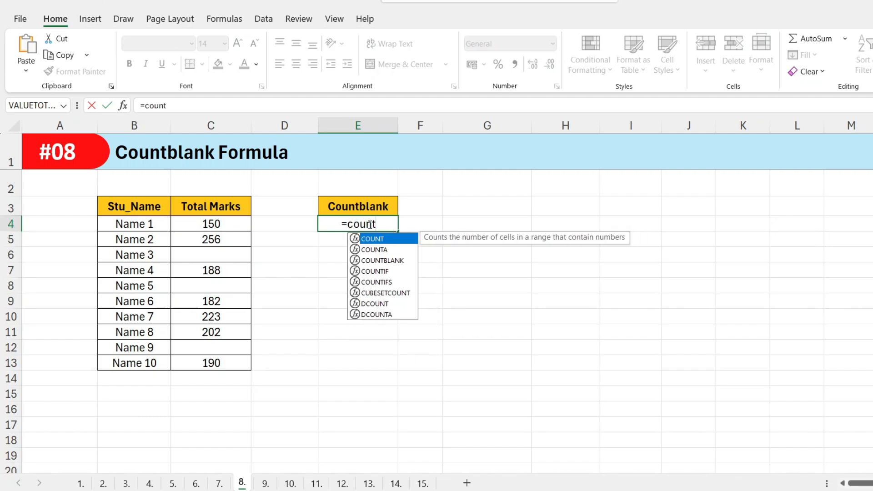
text(b)
key(Tab)
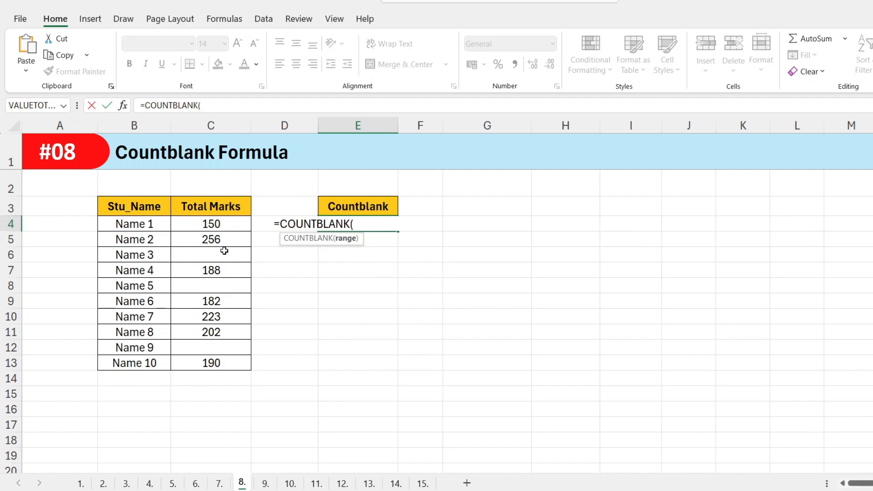
drag(209, 223, 208, 363)
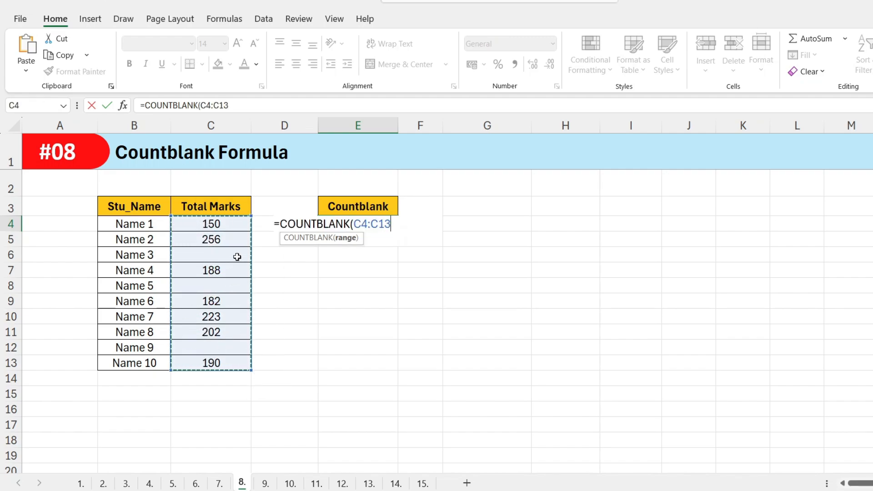
text())
key(Return)
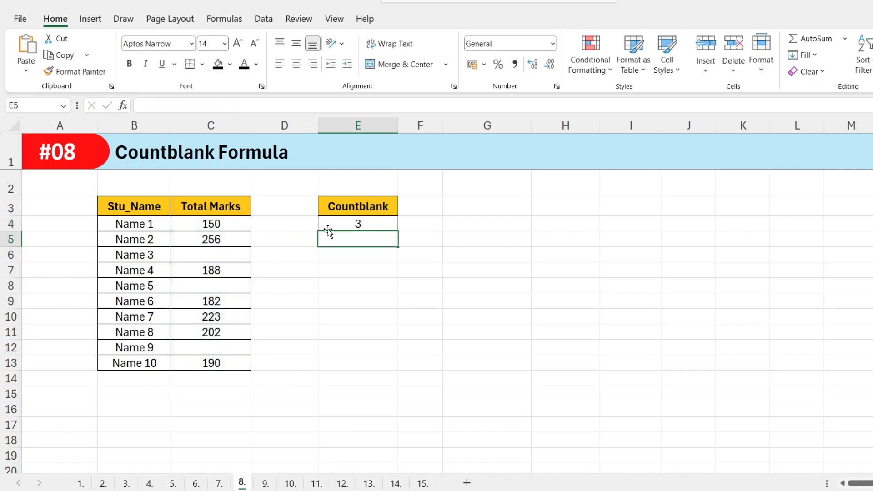
Compare the COUNTBLANK result in E4 with the blank Total Marks cells and review its formula.
click(364, 225)
drag(218, 241, 217, 362)
click(378, 225)
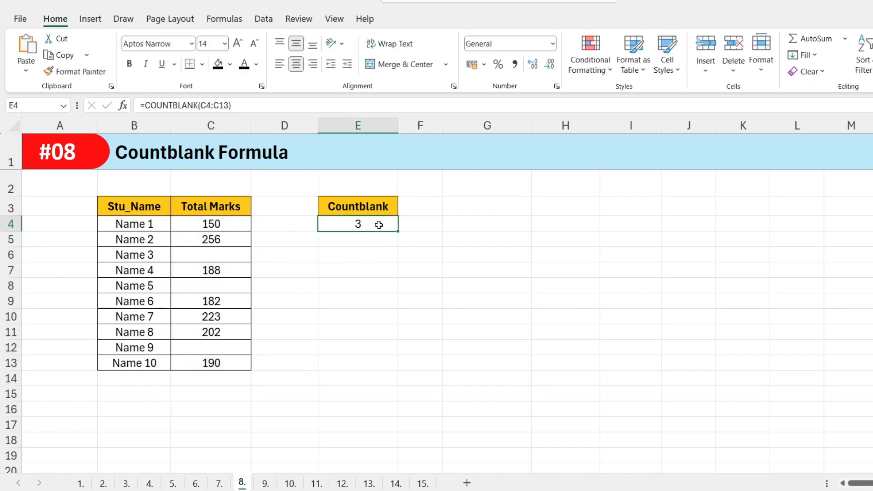
double_click(379, 224)
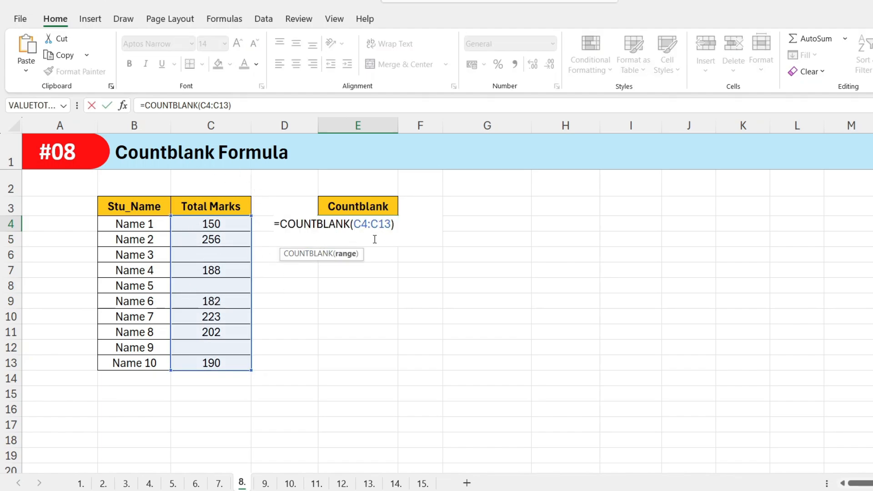
key(Return)
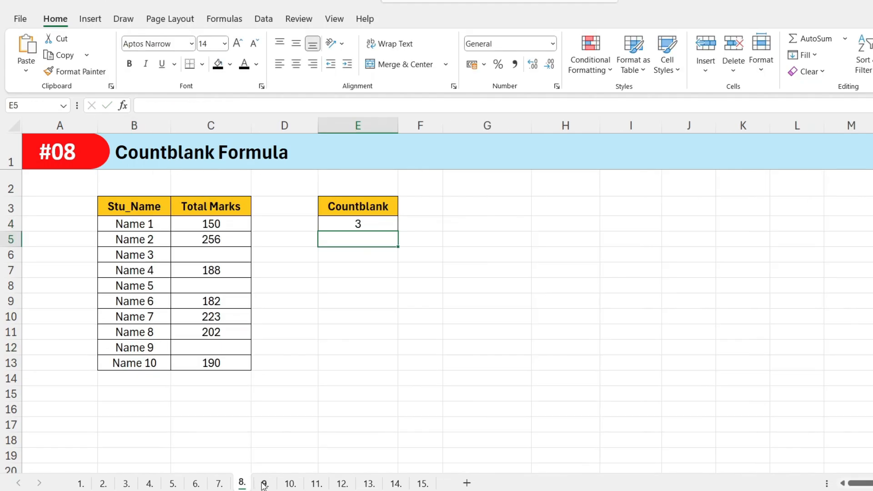
Switch to sheet 9 with the Countif Formula example and look over the first person's attendance in C4:H4.
click(273, 484)
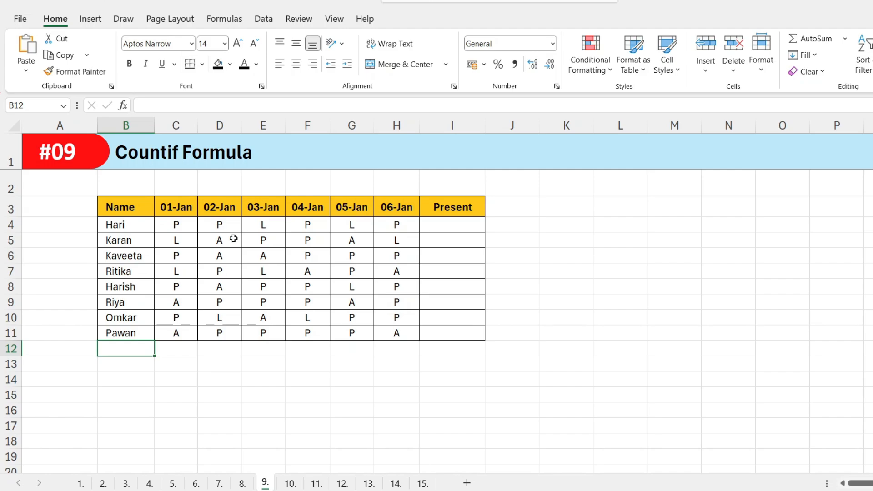
click(461, 225)
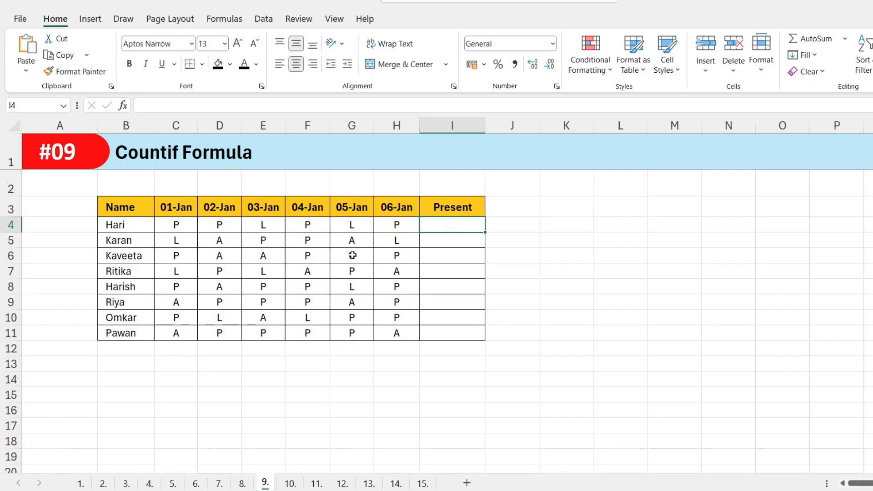
drag(132, 224, 402, 218)
mouse_move(470, 228)
mouse_down()
mouse_move(454, 225)
mouse_move(452, 262)
mouse_move(452, 225)
mouse_up()
drag(178, 226, 400, 229)
Enter =COUNTIF(C4:H4,"P") in I4 to count the first person's present days.
click(449, 228)
text(=)
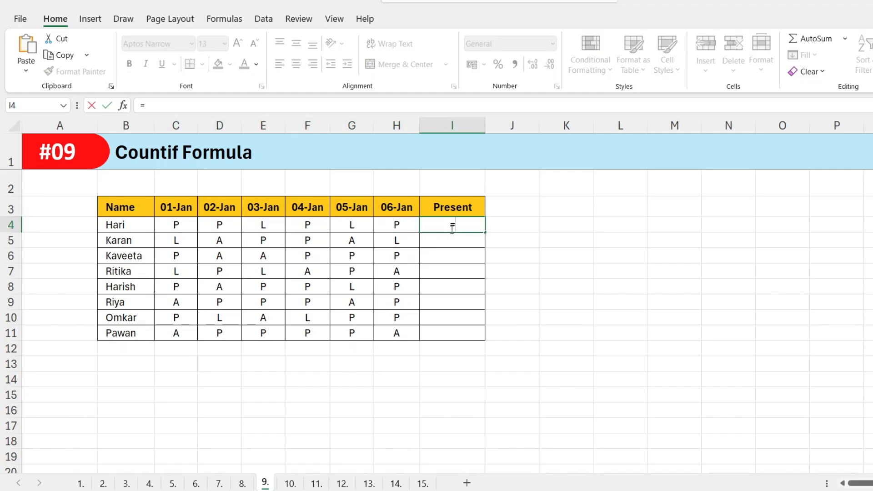
text(countif)
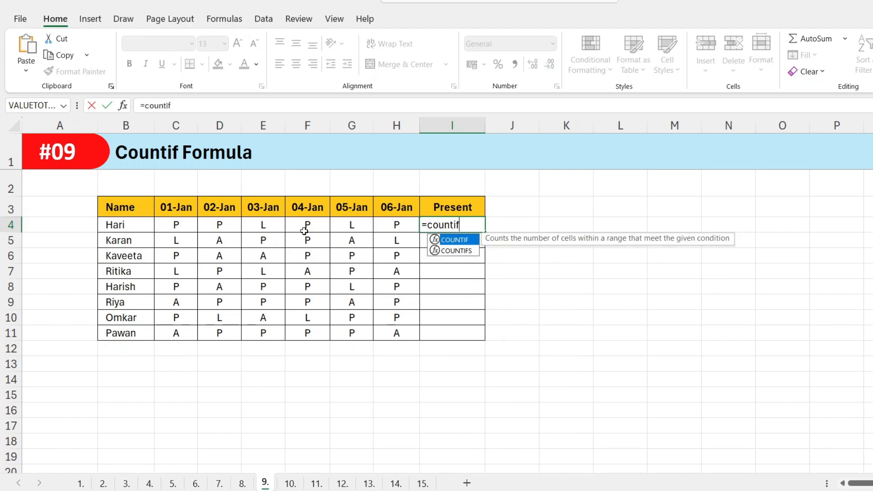
key(Tab)
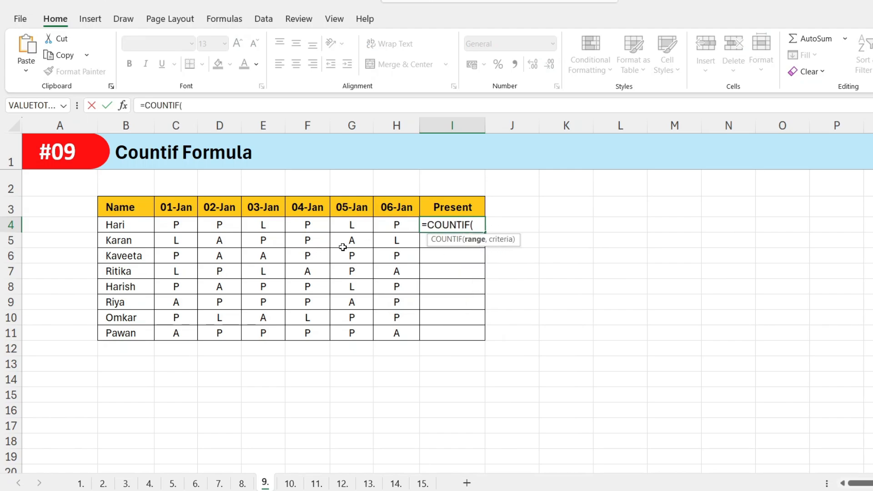
drag(175, 224, 398, 227)
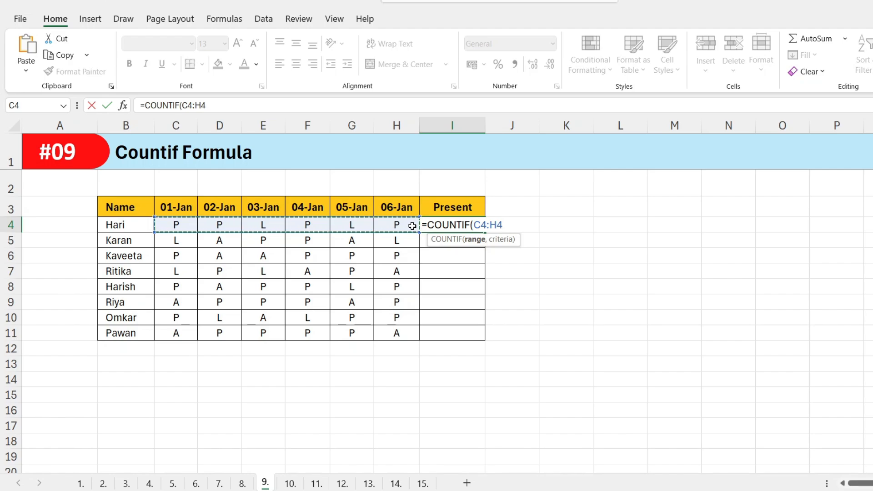
text(,"P)
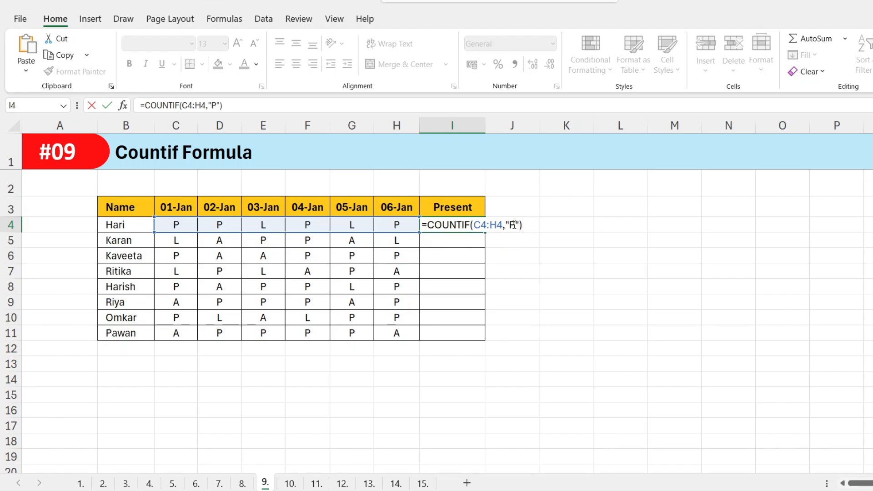
key(Return)
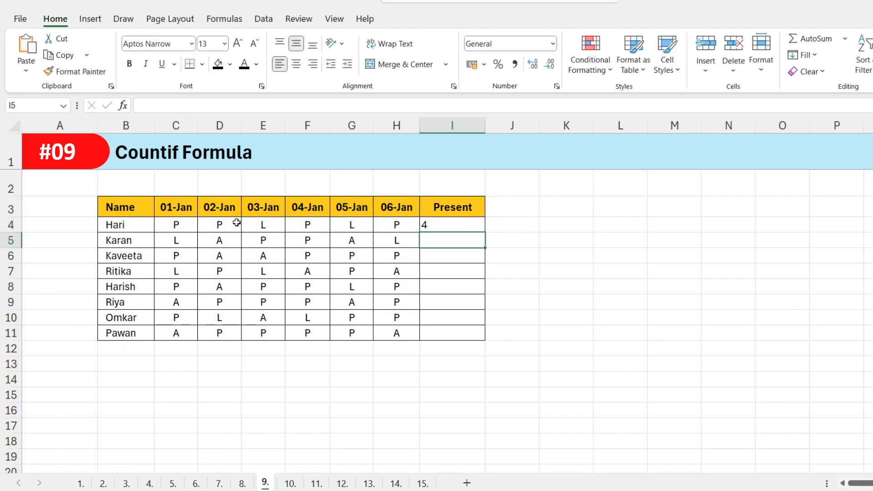
Fill the COUNTIF formula from I4 down to I11 to count present days for every person.
click(453, 225)
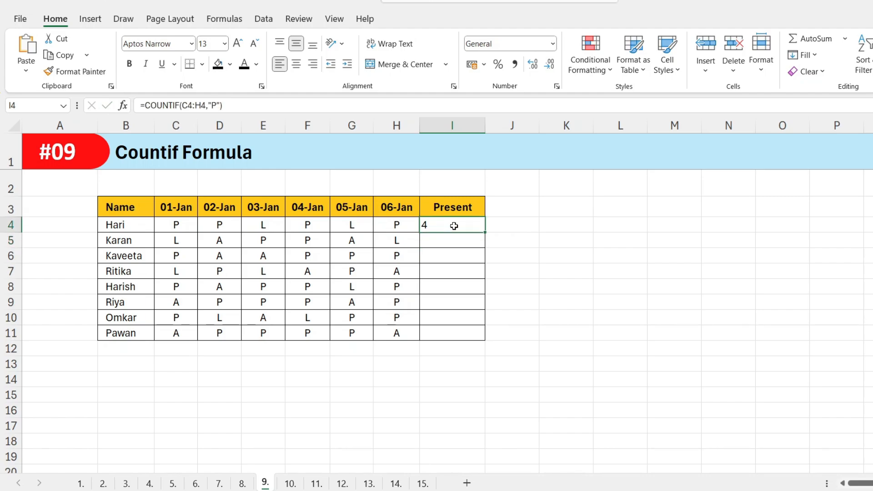
drag(487, 234, 469, 335)
click(447, 256)
drag(450, 231, 441, 329)
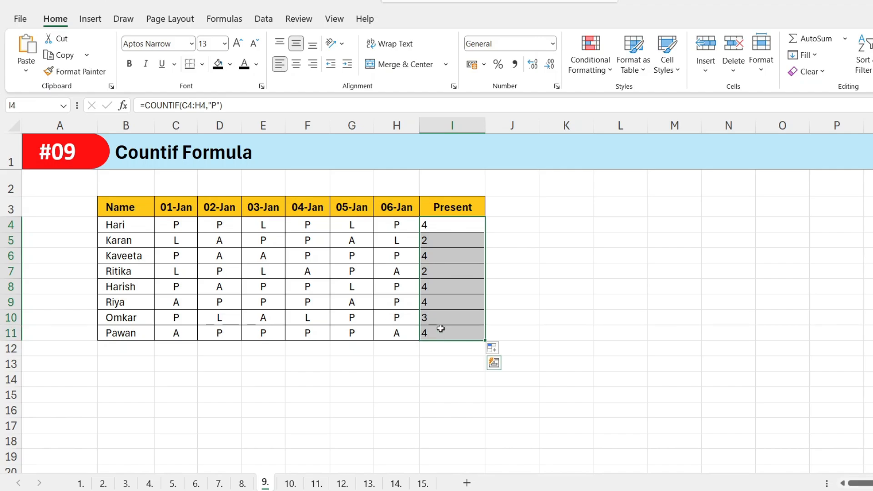
click(308, 363)
Switch to sheet 10 with the Countifs Formula example and look over the product and month criteria in G4 and H4.
click(290, 483)
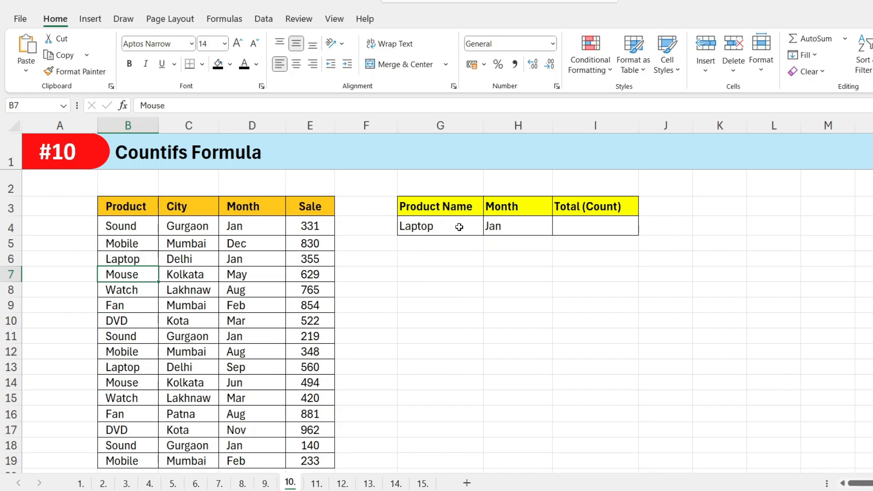
click(459, 227)
click(521, 227)
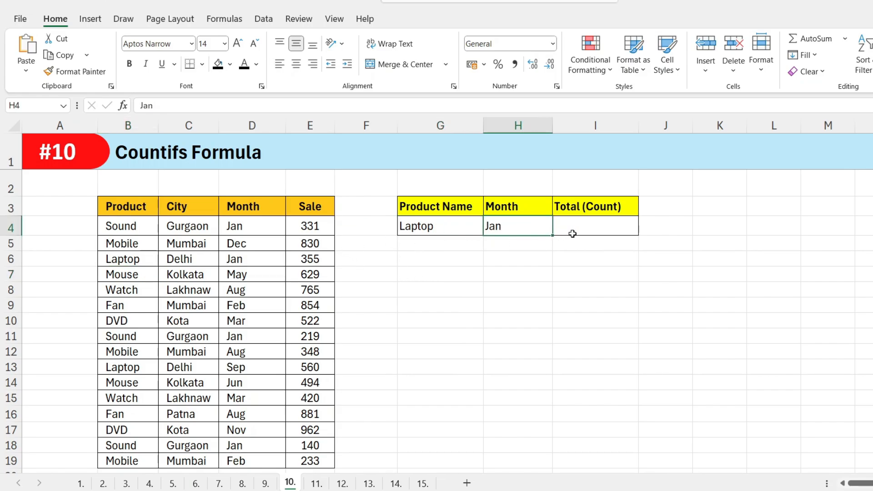
click(590, 226)
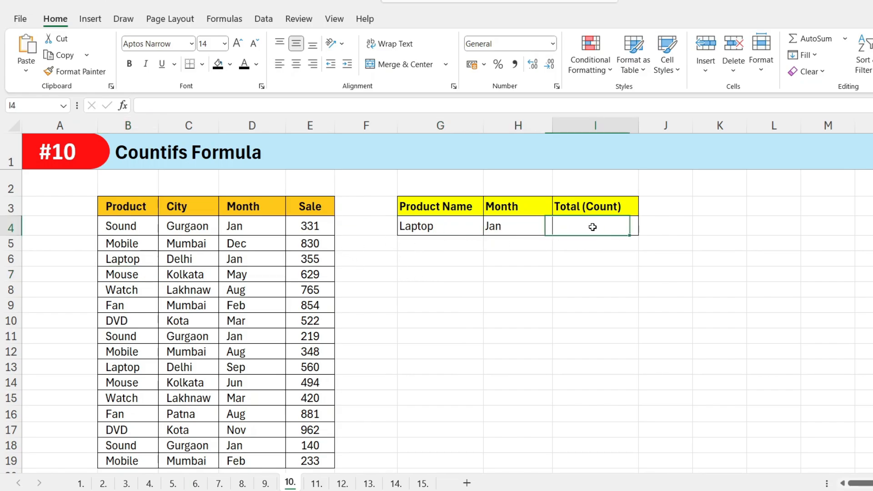
click(253, 319)
click(454, 229)
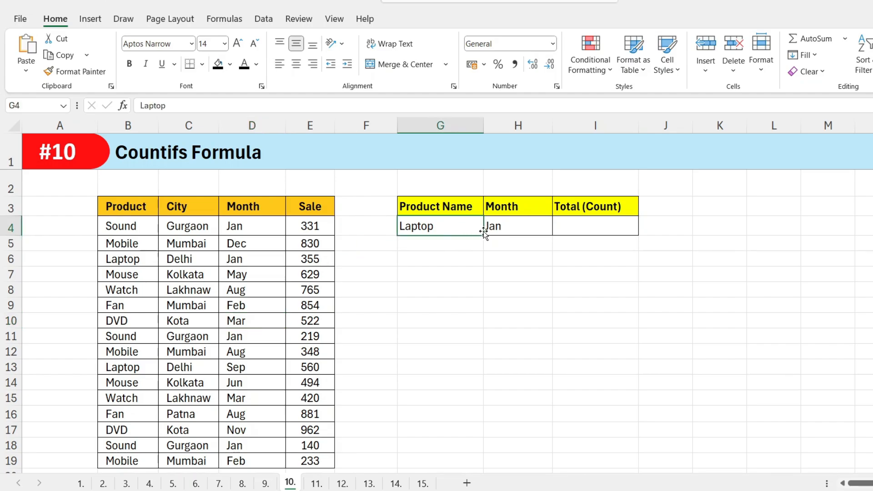
click(505, 227)
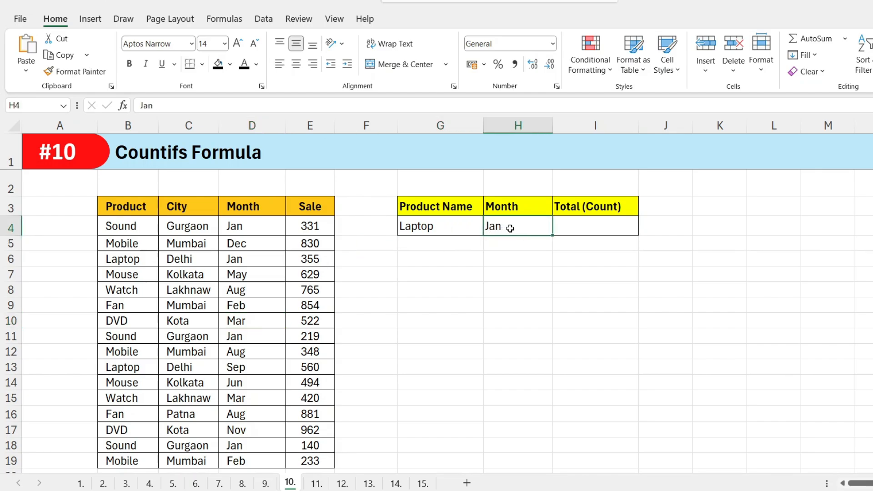
Start a COUNTIFS formula in I4 with B3:B19 as the first criteria range and G4 as its criterion.
click(584, 224)
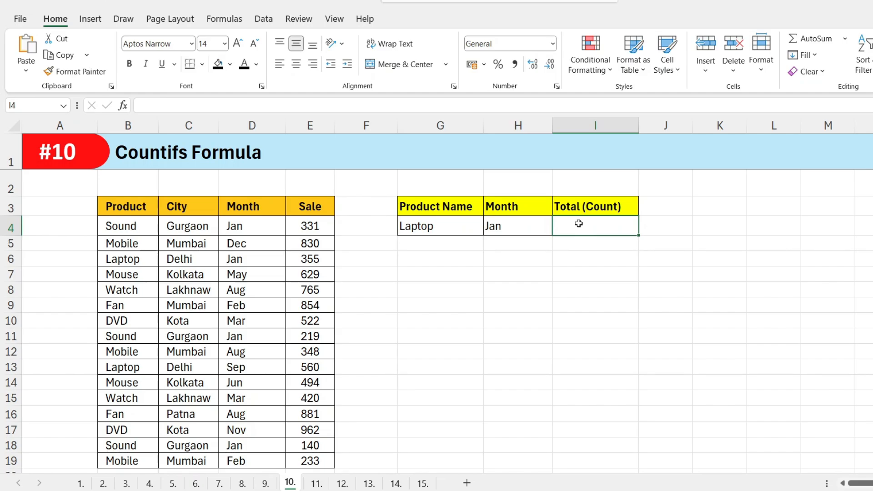
text(=coun)
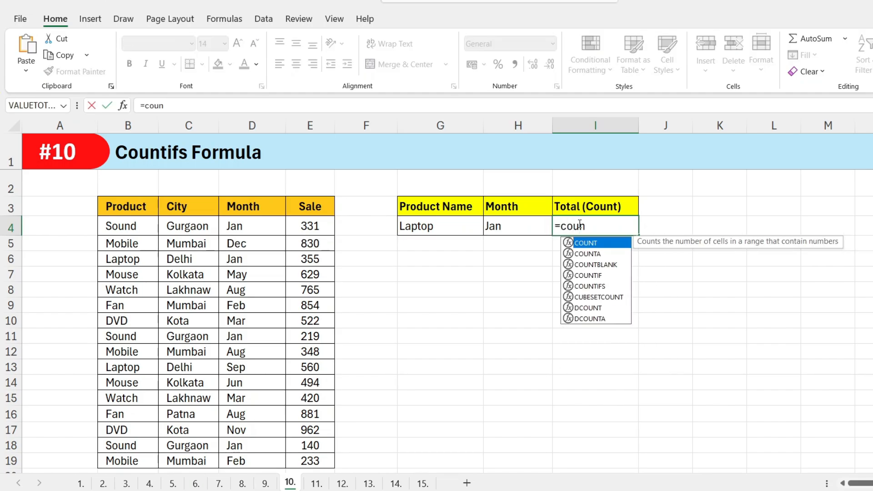
text(t)
double_click(589, 286)
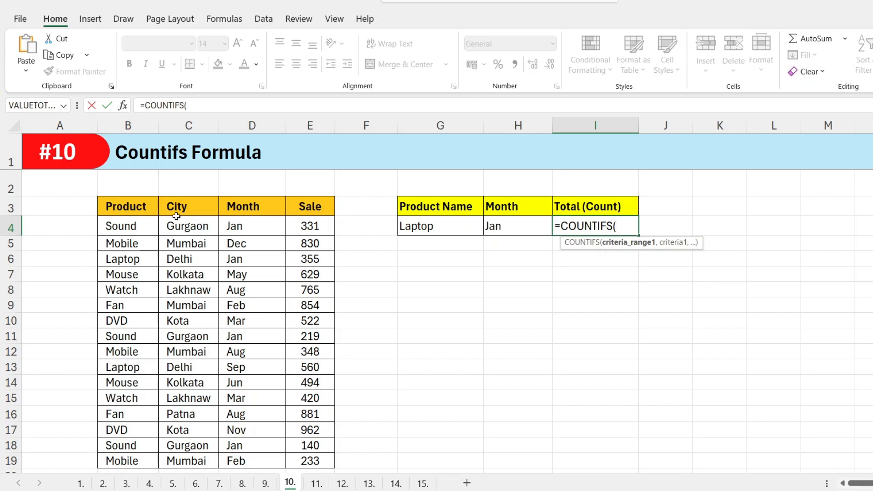
drag(128, 207, 128, 459)
text(,)
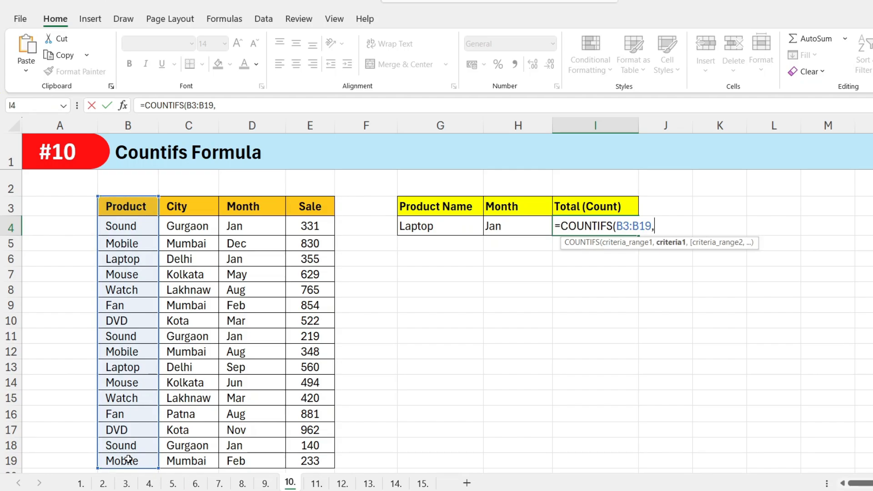
click(419, 226)
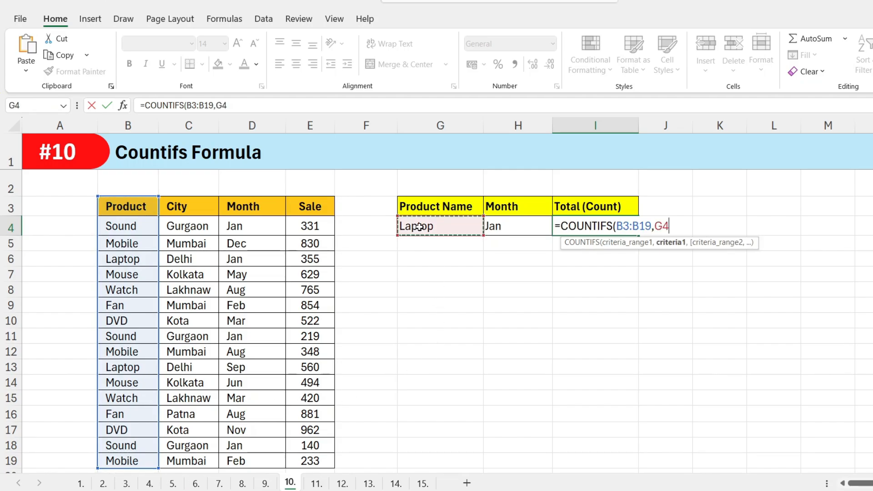
text(,)
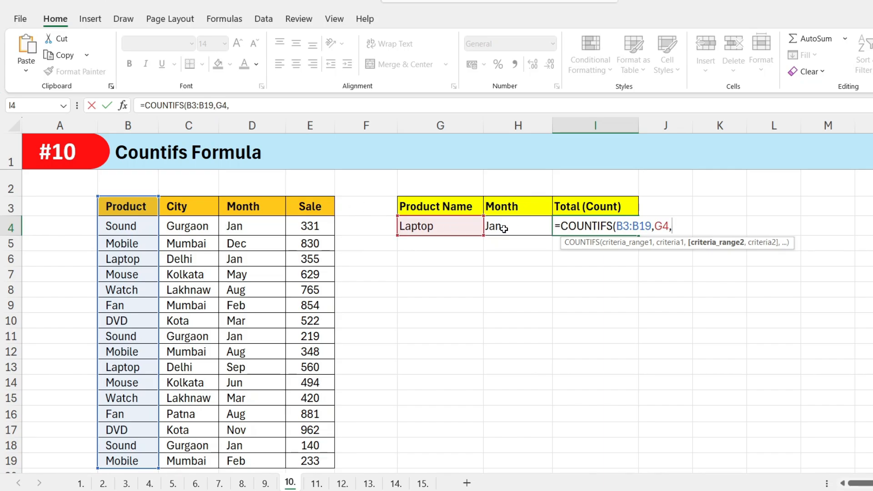
Add D3:D19 as the second criteria range and H4 as its criterion, and close the COUNTIFS formula.
drag(252, 208, 252, 378)
scroll(251, 378, up, 2)
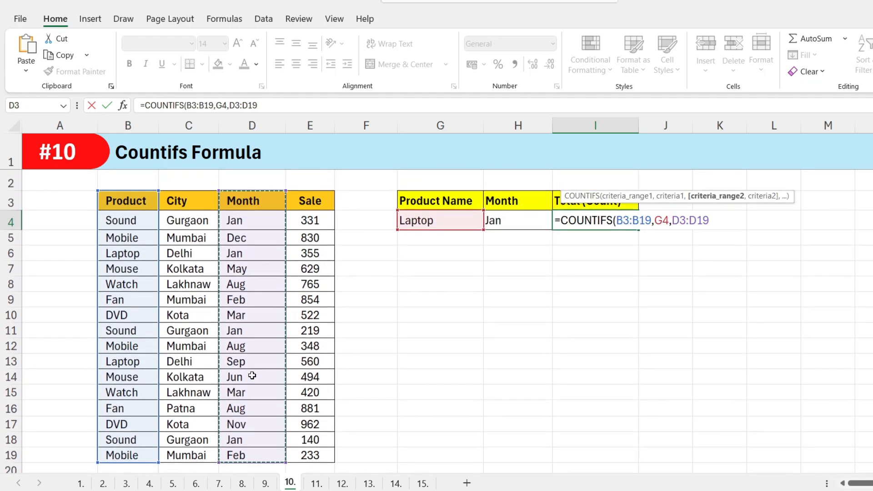
text(,)
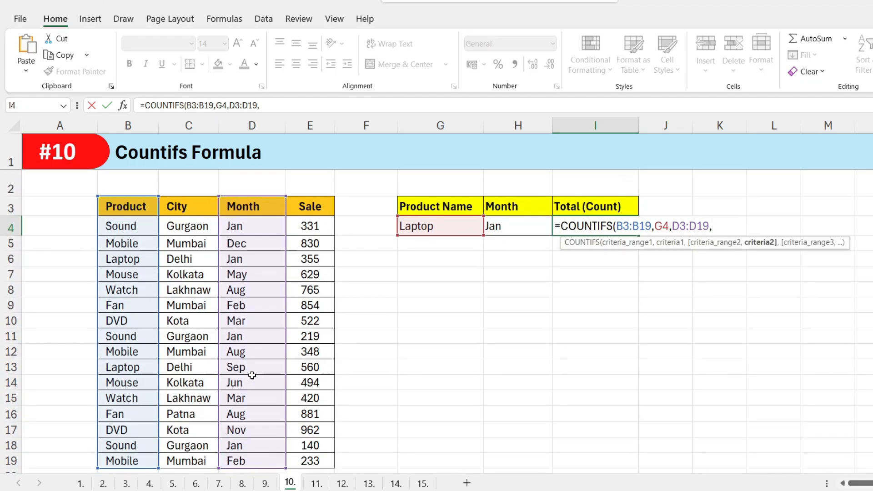
click(495, 227)
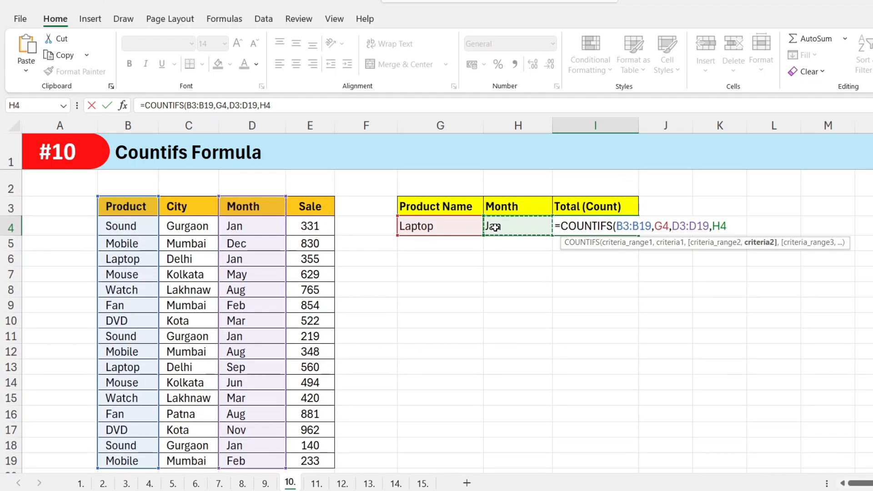
text())
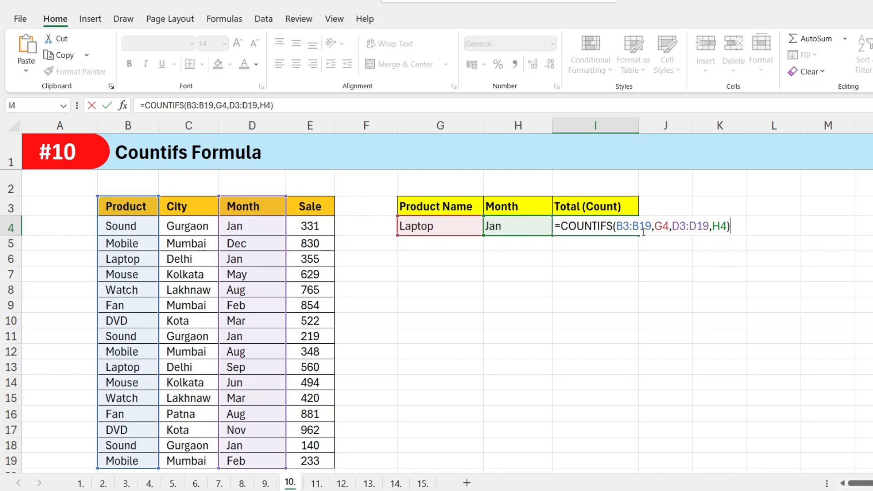
Review each range and criterion in the COUNTIFS formula in I4 and commit it.
click(643, 230)
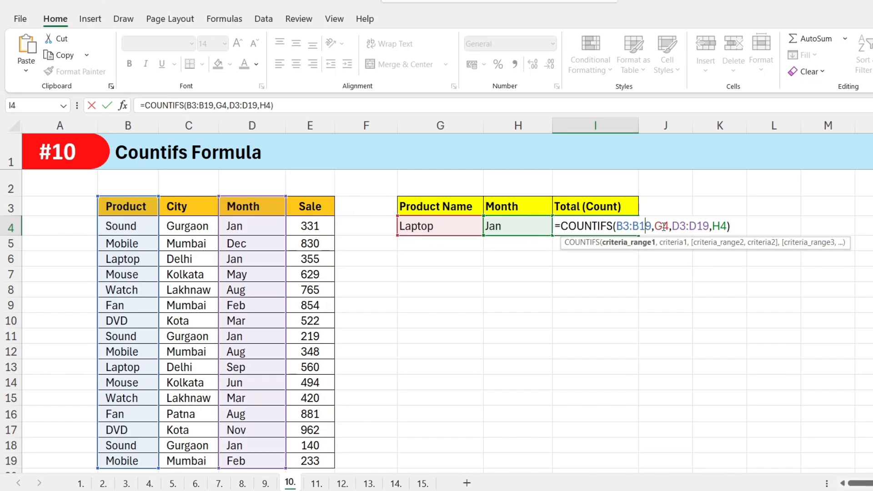
drag(653, 226, 616, 226)
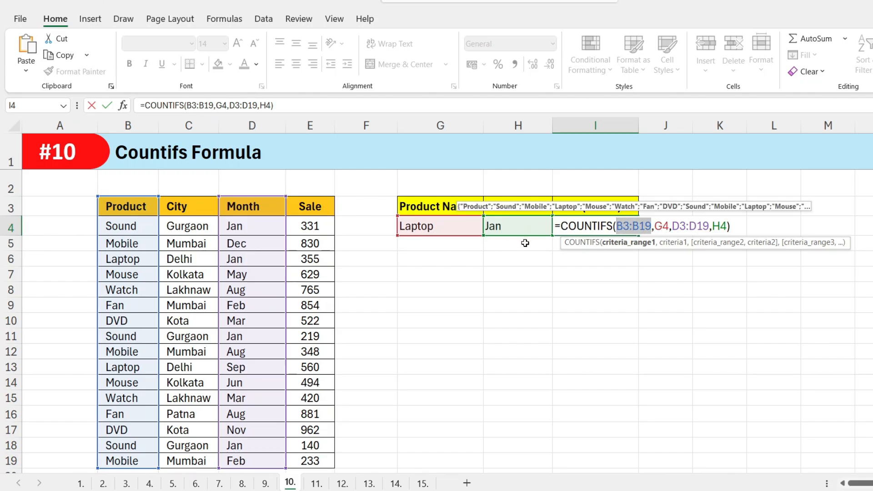
drag(672, 223, 653, 226)
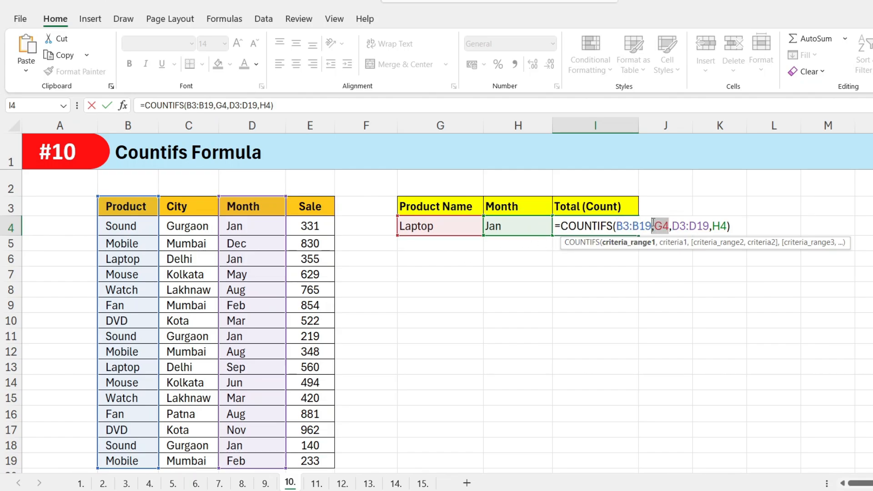
drag(672, 226, 704, 225)
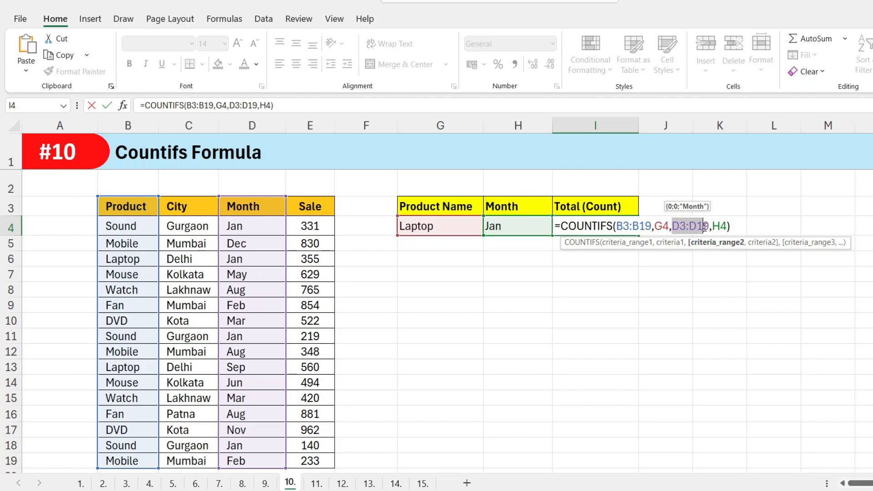
click(715, 226)
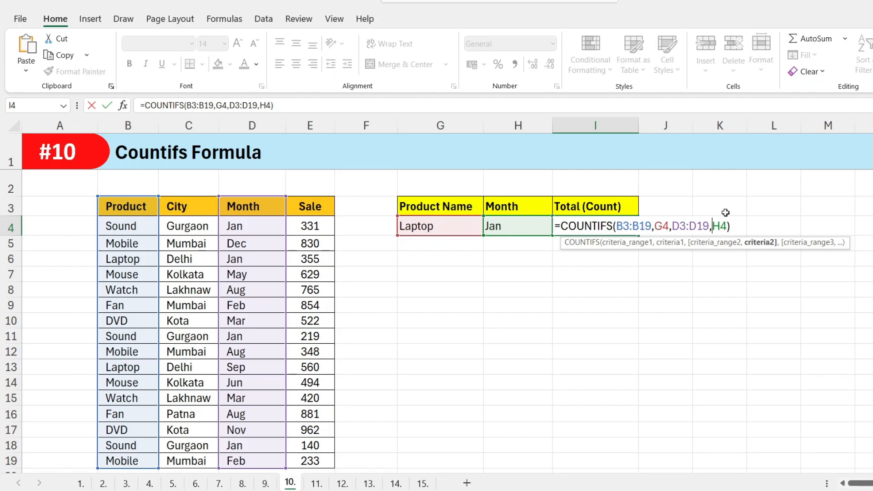
key(Return)
Compare the Total (Count) result in I4 with the criteria in G4:H4 and the sales table.
click(490, 226)
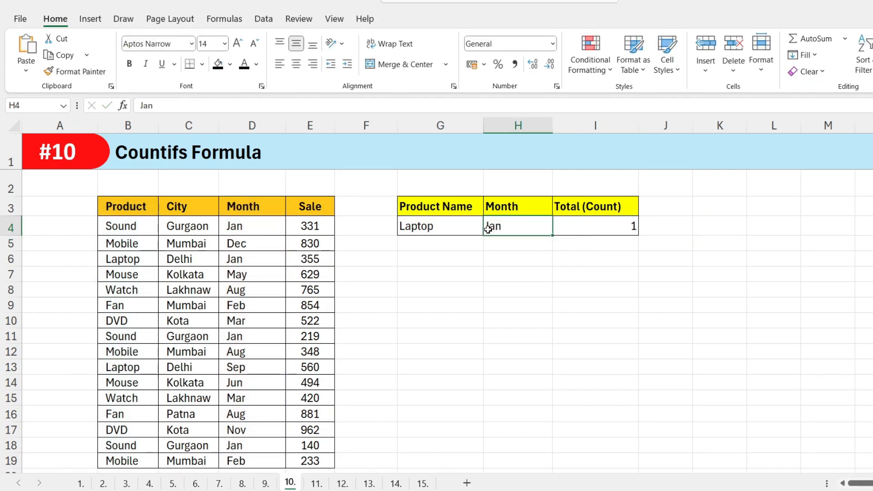
click(428, 232)
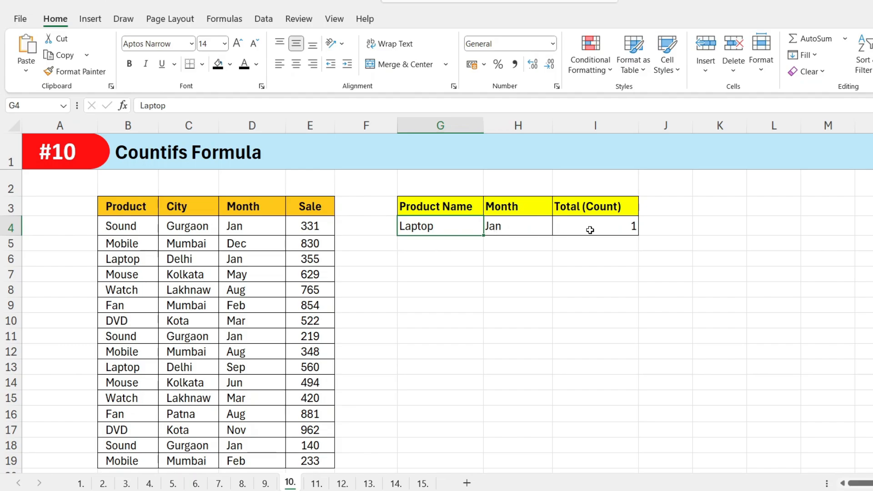
click(603, 229)
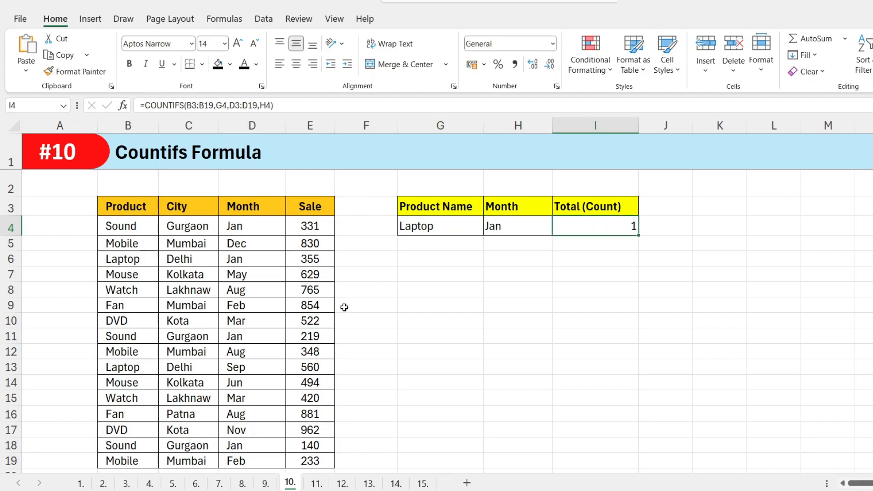
click(258, 352)
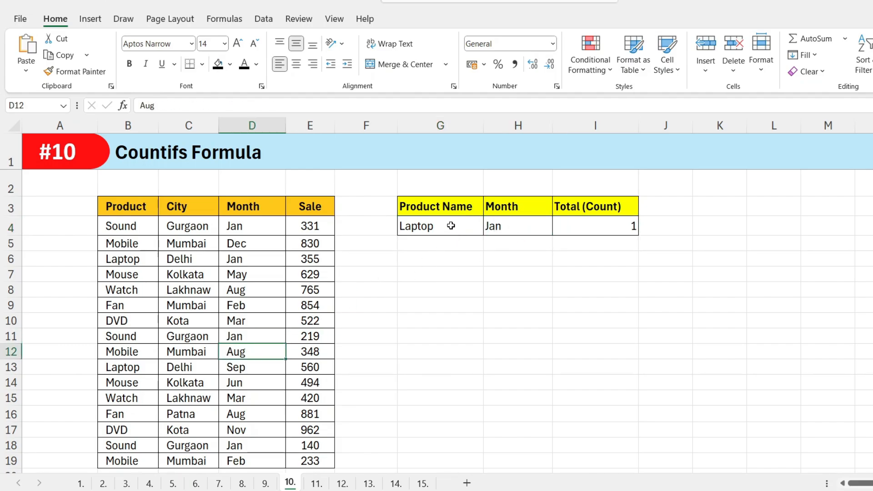
Change the COUNTIFS criteria to product Fan in G4 and month Feb in H4.
click(450, 226)
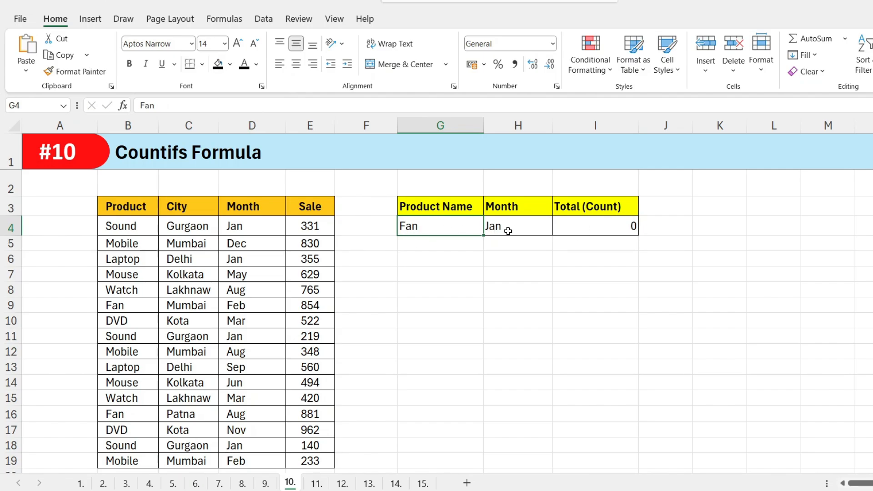
click(517, 228)
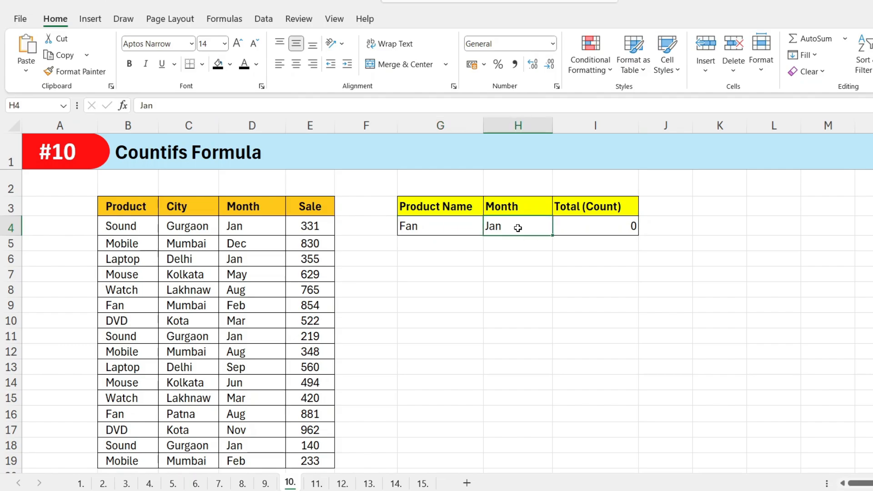
click(601, 227)
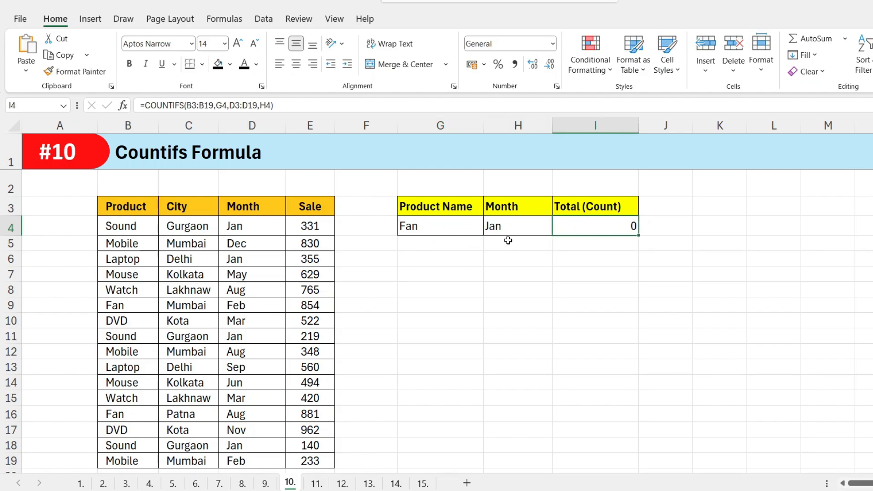
click(515, 226)
text(Feb)
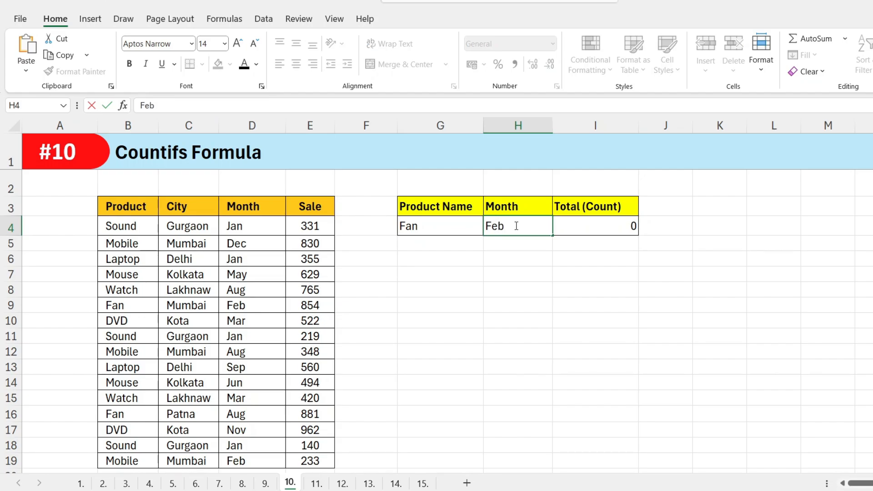
key(Return)
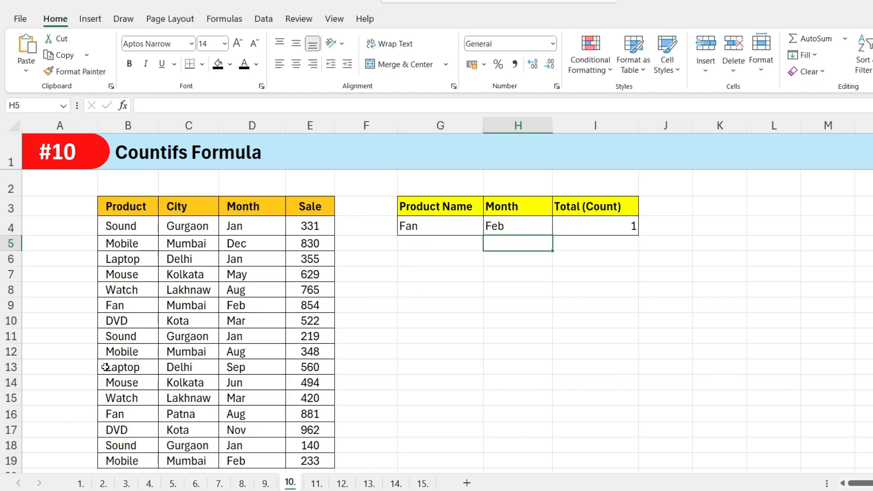
Change row 13 of the sales table to product Fan in B13 and month Feb in D13.
click(126, 368)
text(Fan)
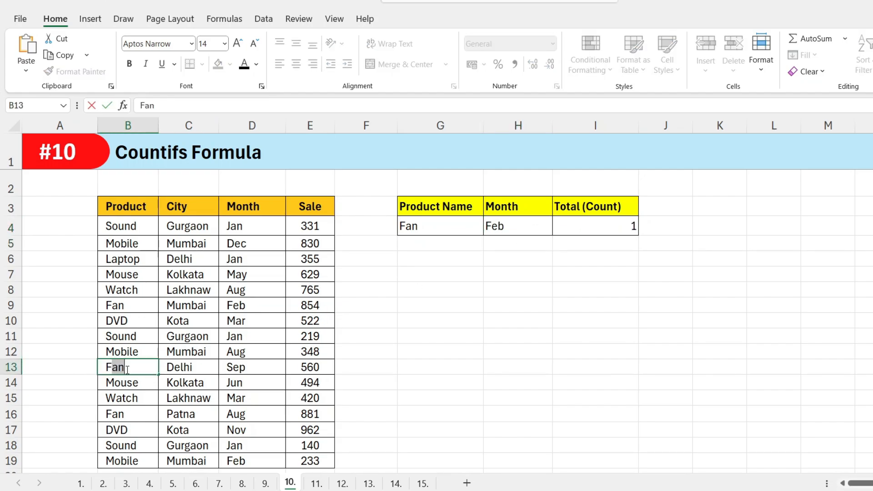
key(ctrl+Return)
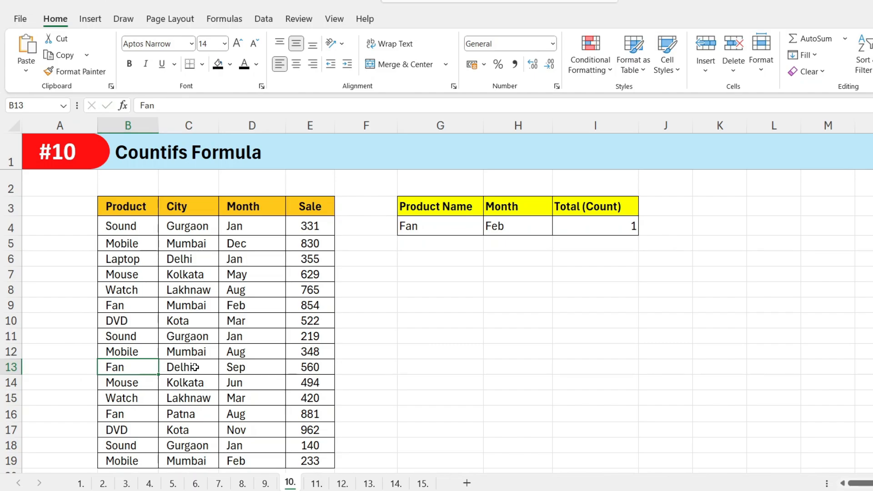
click(240, 367)
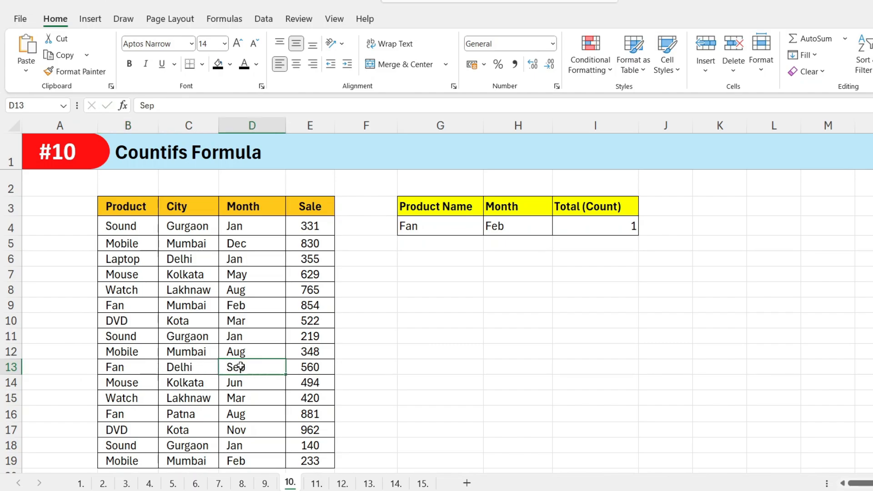
text(Feb)
key(Return)
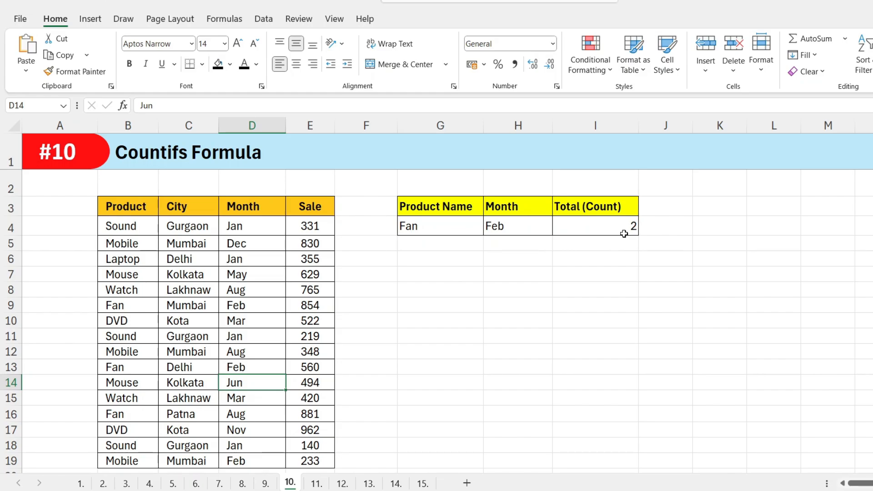
On sheet 11, enter a SUM of the Qty values D6:D15 as the Total Qty in C3.
click(317, 482)
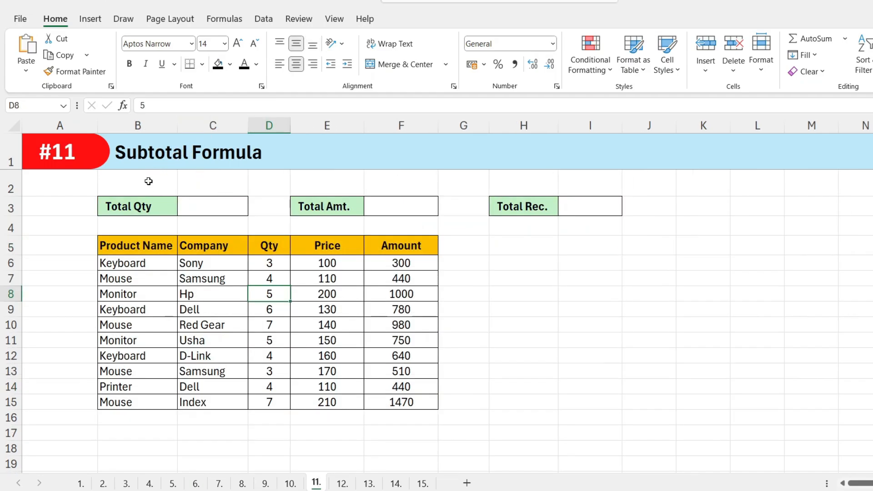
click(173, 228)
drag(159, 246, 381, 396)
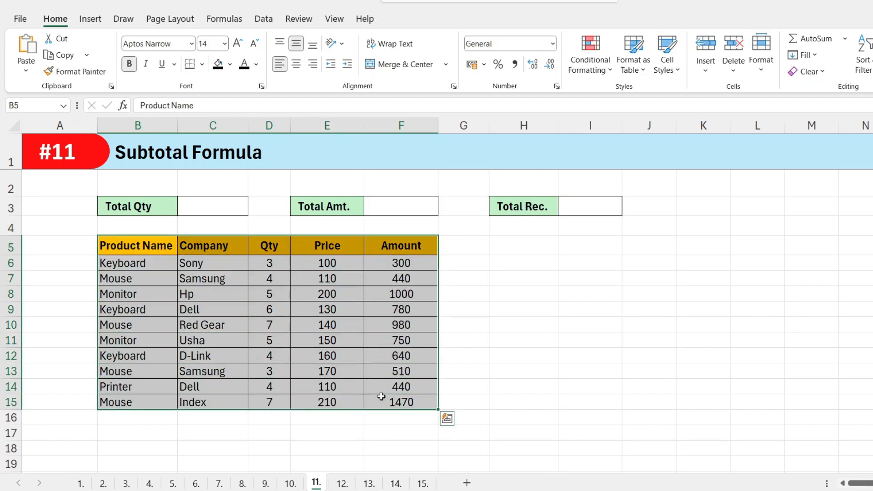
click(382, 397)
click(181, 211)
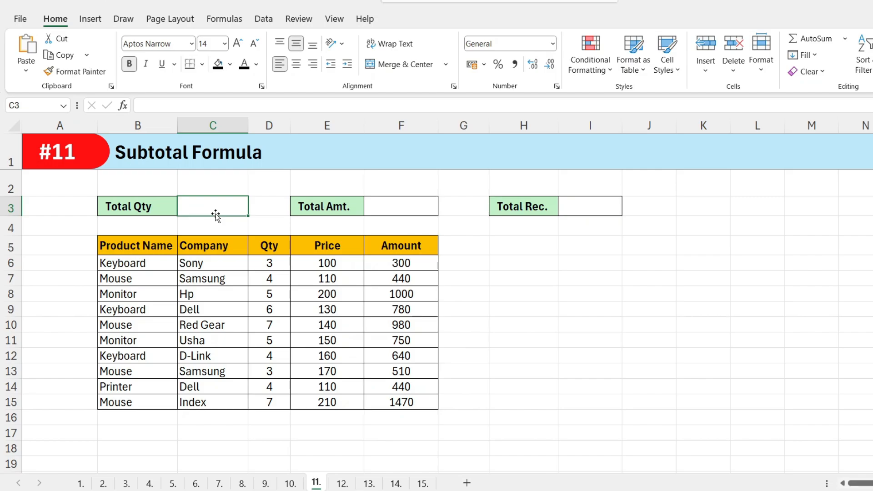
text(=sum)
key(Tab)
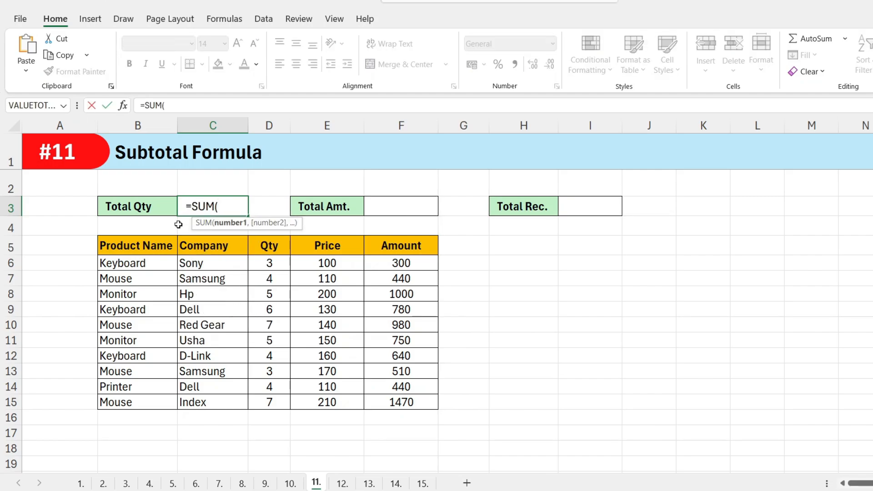
drag(268, 268, 275, 401)
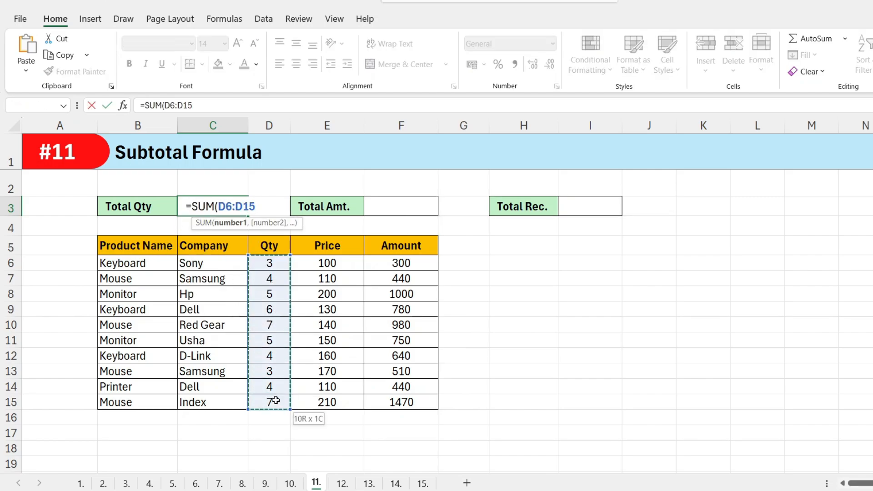
key(Return)
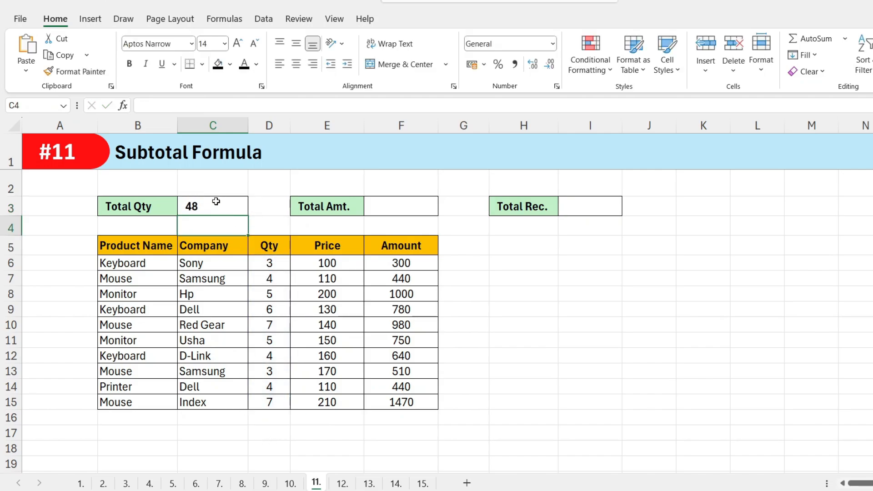
Enter a SUM of the Amount values F6:F15 as the Total Amt. in F3.
click(402, 205)
text(=sum)
key(Tab)
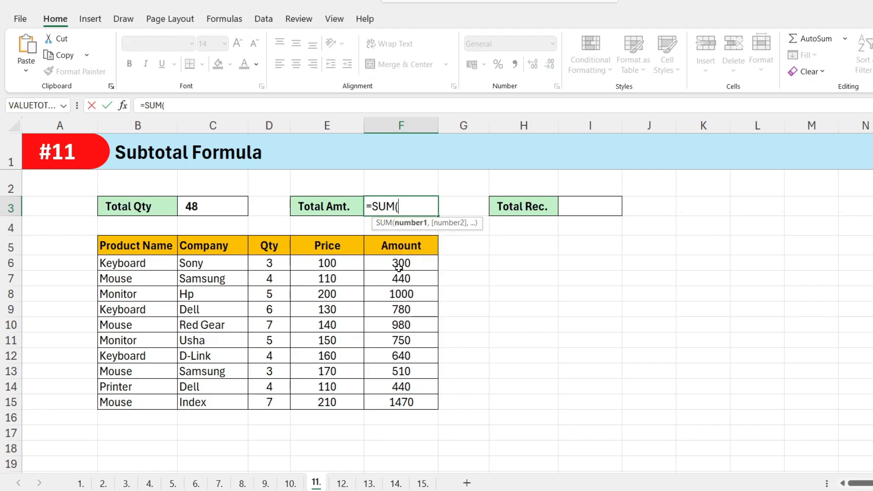
drag(384, 264, 391, 400)
text())
key(Return)
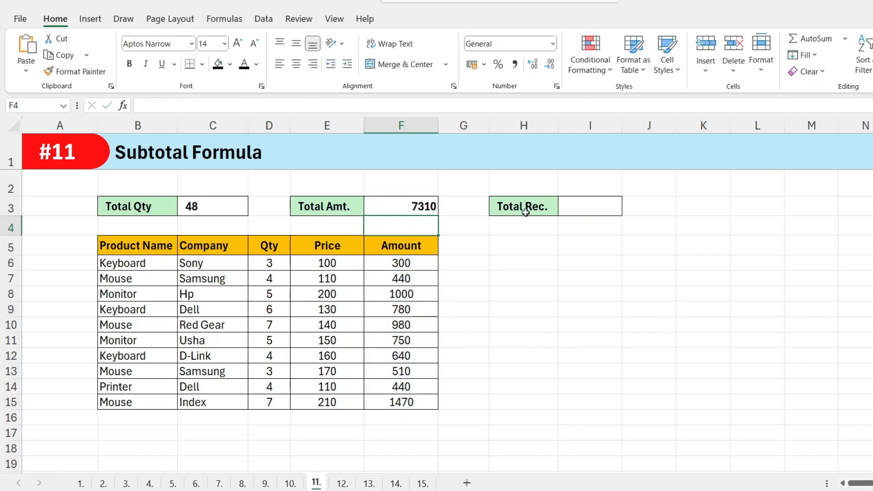
Enter a COUNTA of the product names B6:B15 as the Total Rec. in I3.
click(585, 207)
text(=)
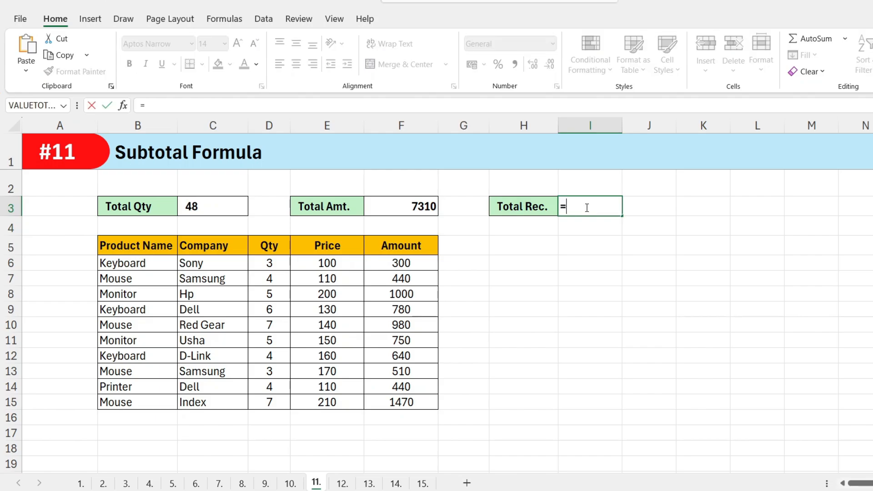
text(count)
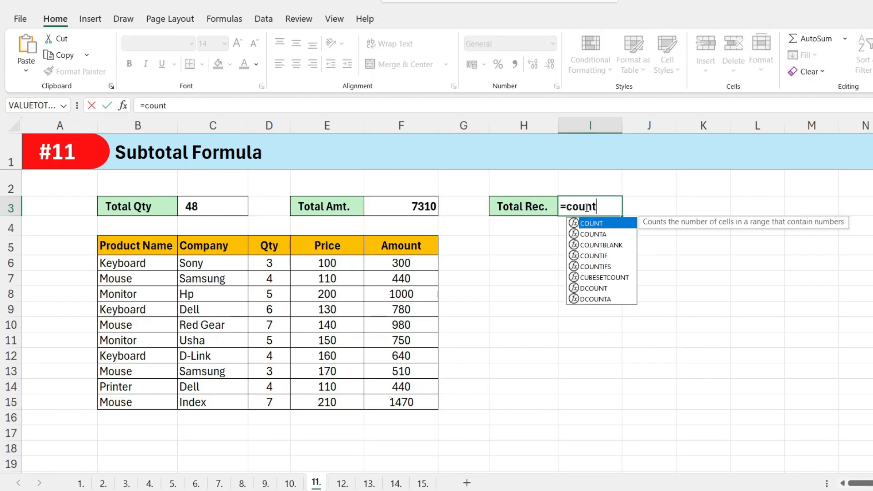
text(a()
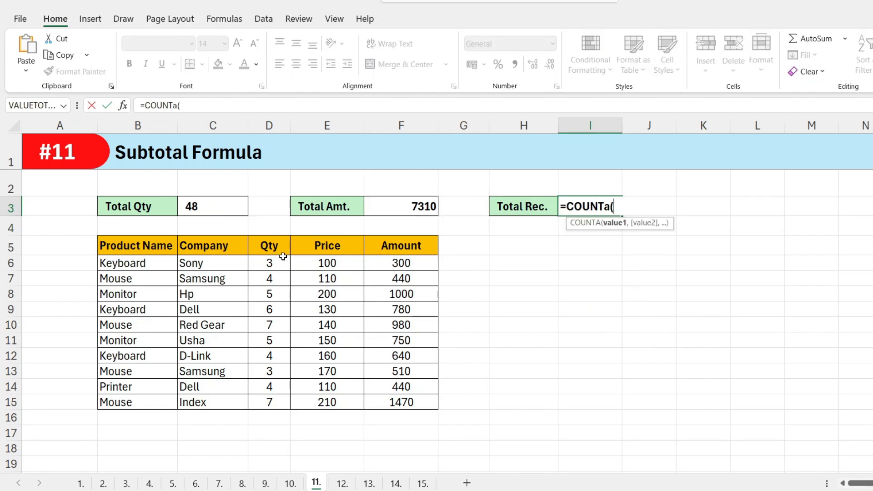
click(129, 262)
drag(129, 263, 118, 396)
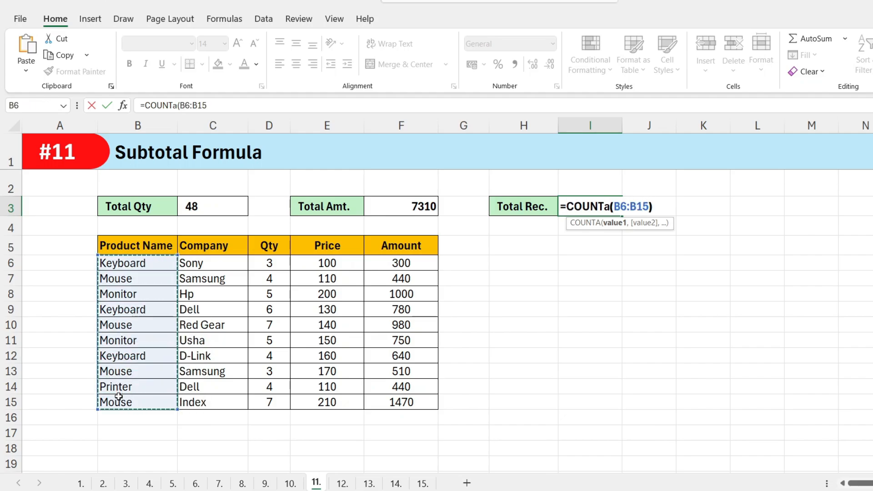
key(Return)
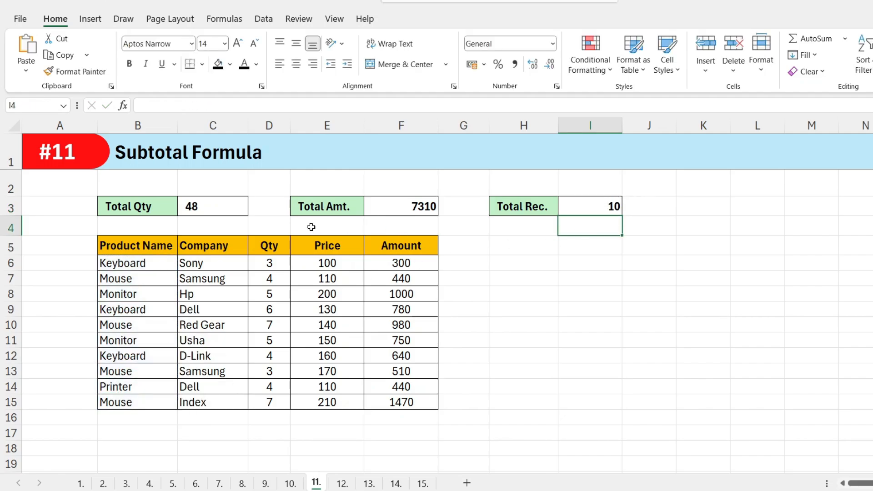
Add filters to the product table headers and filter Product Name to show only Monitor.
drag(219, 222, 584, 220)
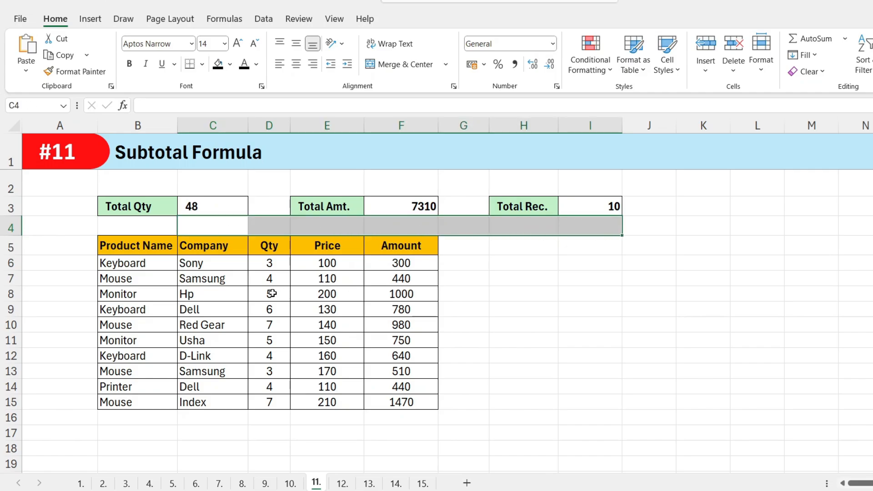
key(ctrl+shift+l)
click(172, 249)
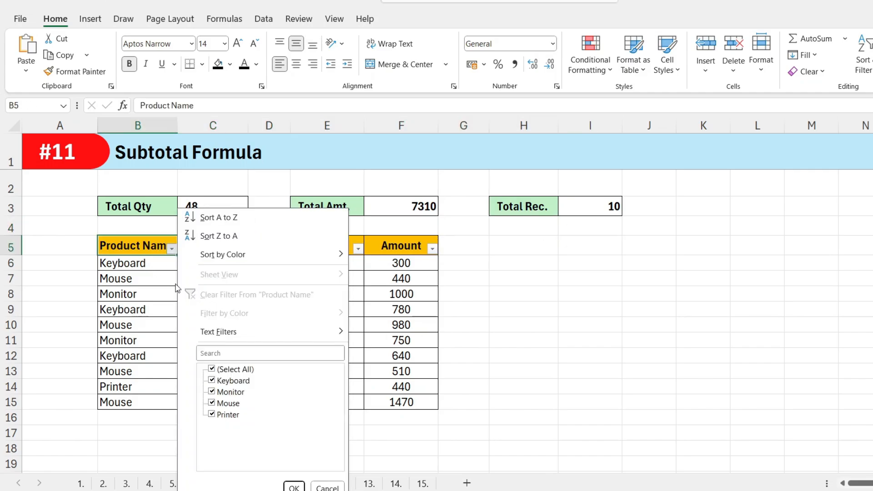
click(227, 370)
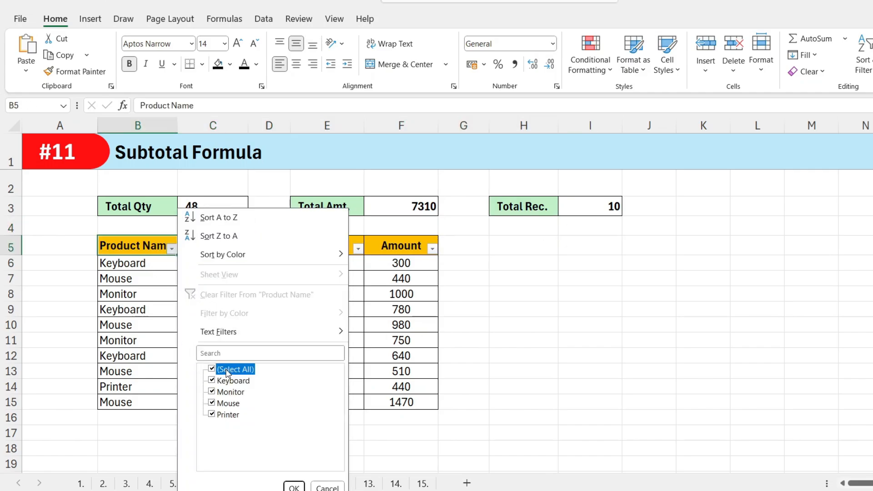
click(211, 392)
click(294, 487)
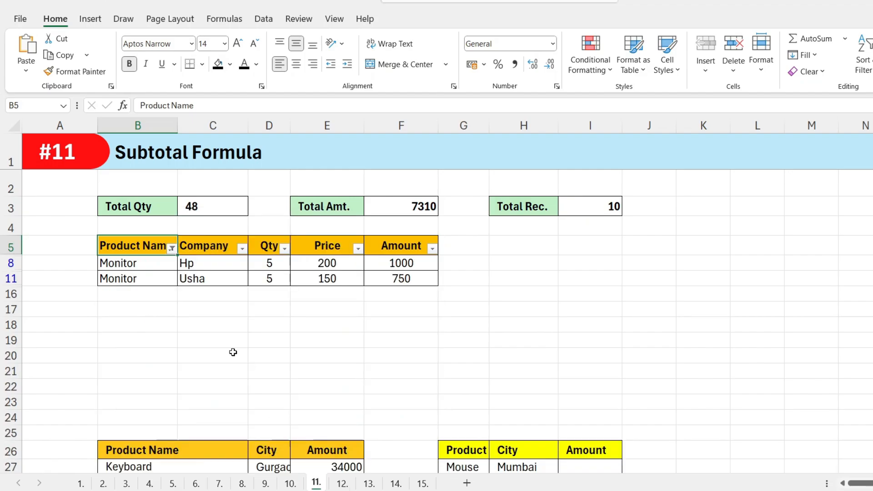
Compare the filtered Monitor rows with the SUM and COUNTA totals in C3, F3 and I3.
click(196, 324)
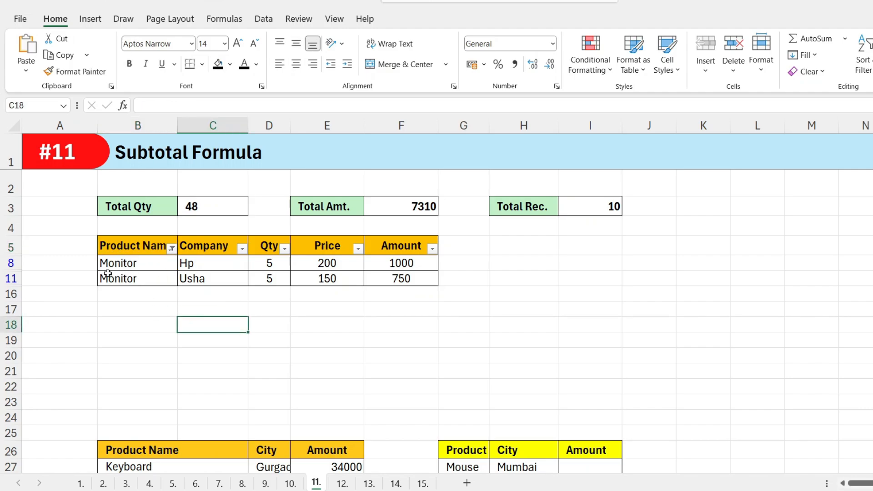
click(189, 263)
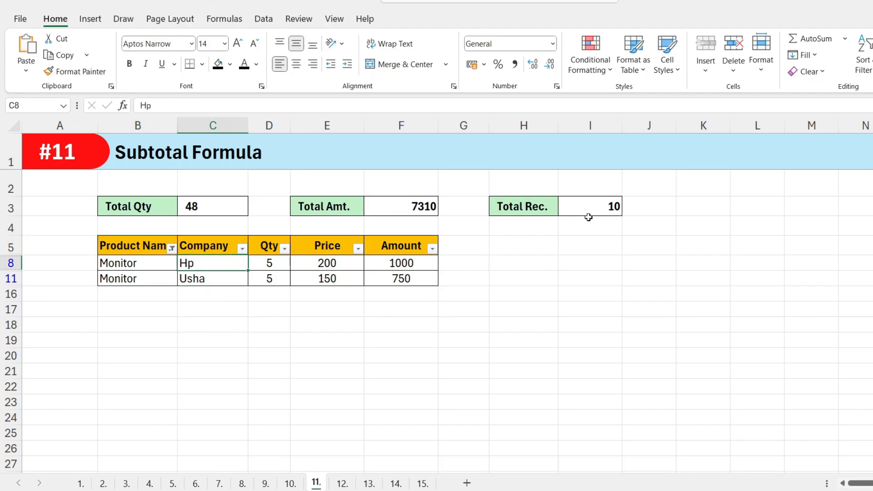
click(282, 262)
drag(128, 267, 208, 267)
click(300, 270)
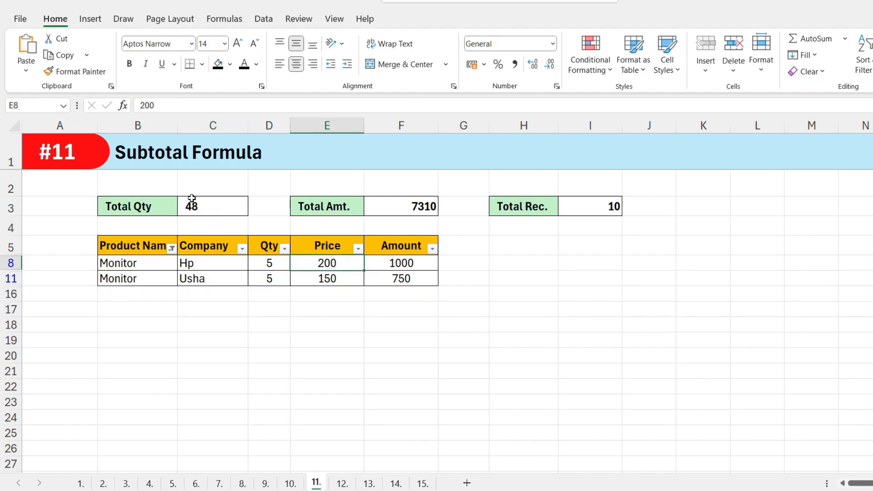
click(191, 202)
click(411, 205)
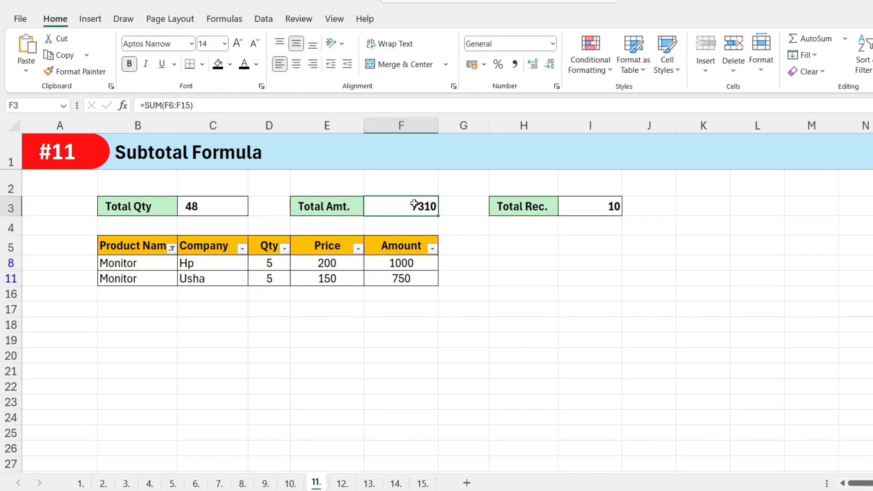
click(591, 212)
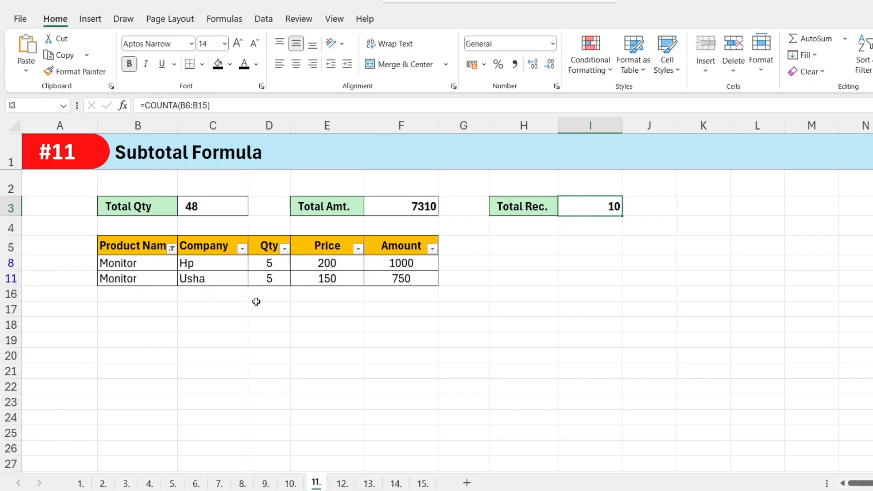
click(143, 261)
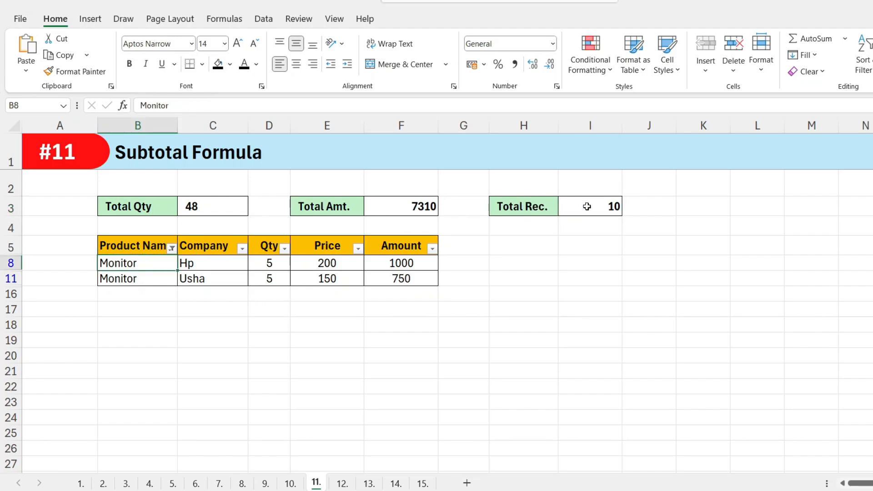
drag(182, 206, 602, 209)
click(421, 307)
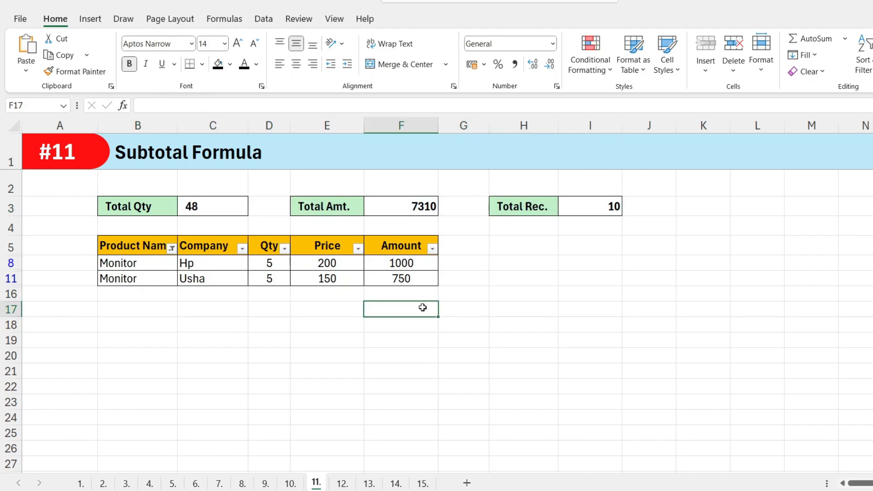
click(267, 290)
click(206, 264)
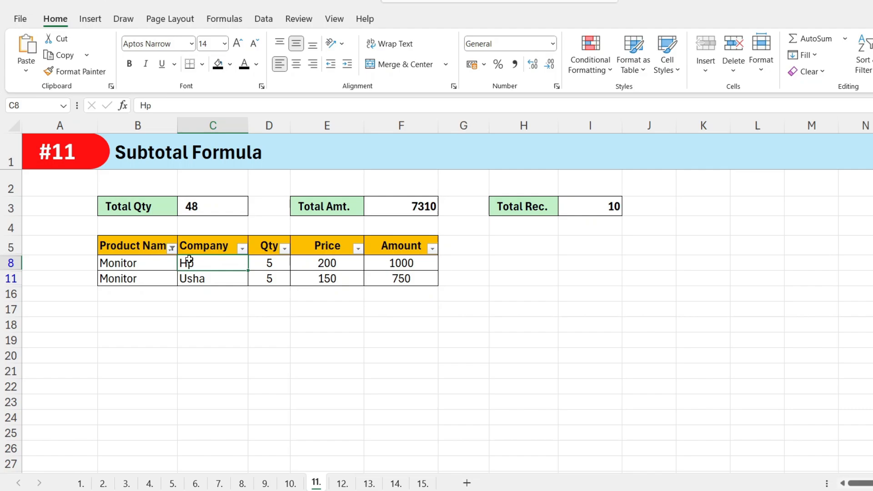
Include Keyboard alongside Monitor in the Product Name filter and check the totals in row 3.
click(172, 248)
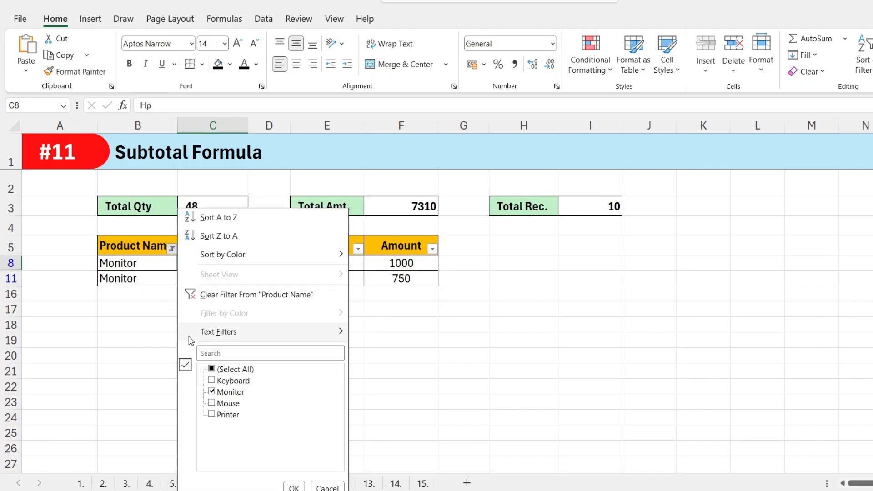
click(211, 381)
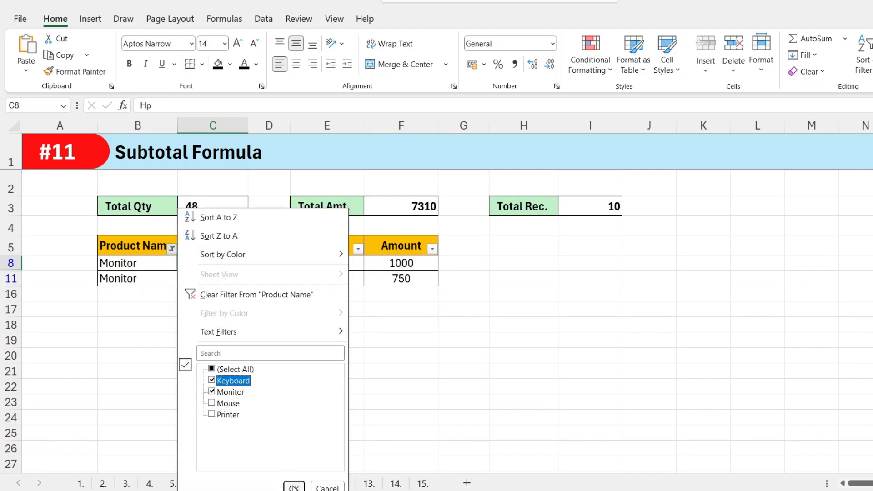
click(293, 487)
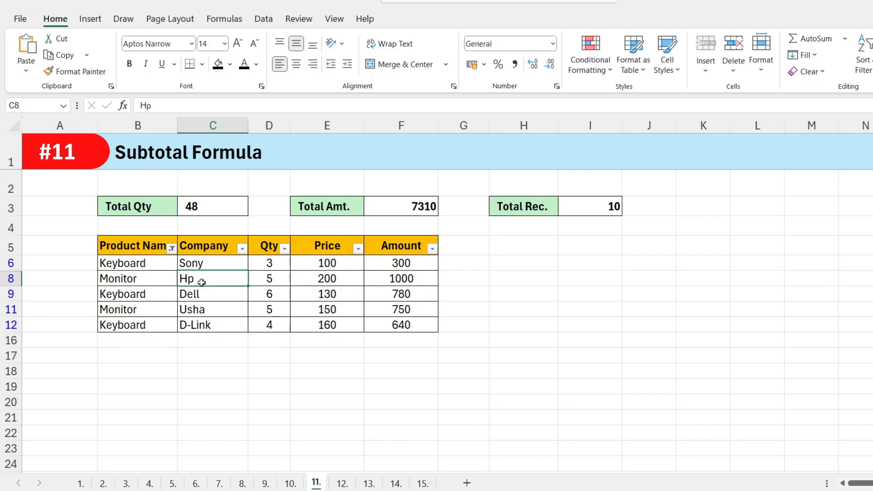
drag(204, 204, 594, 205)
click(594, 205)
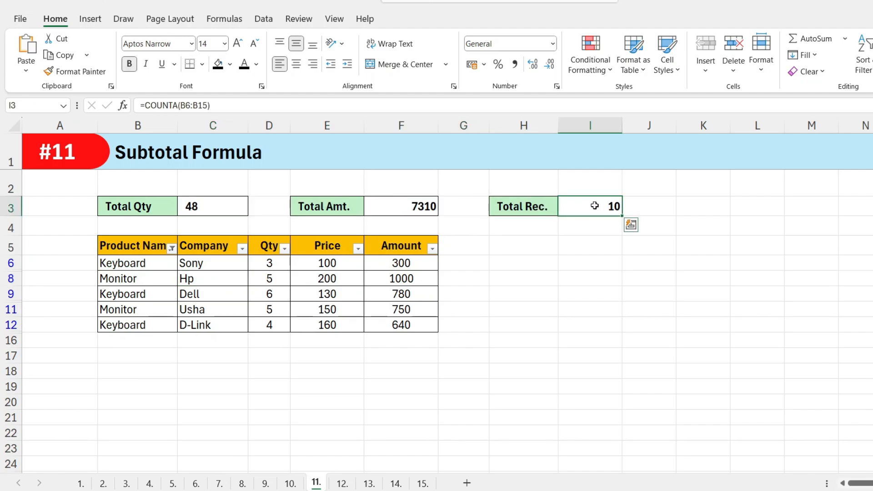
Remove the filters from the product table so all of its rows are listed.
click(352, 325)
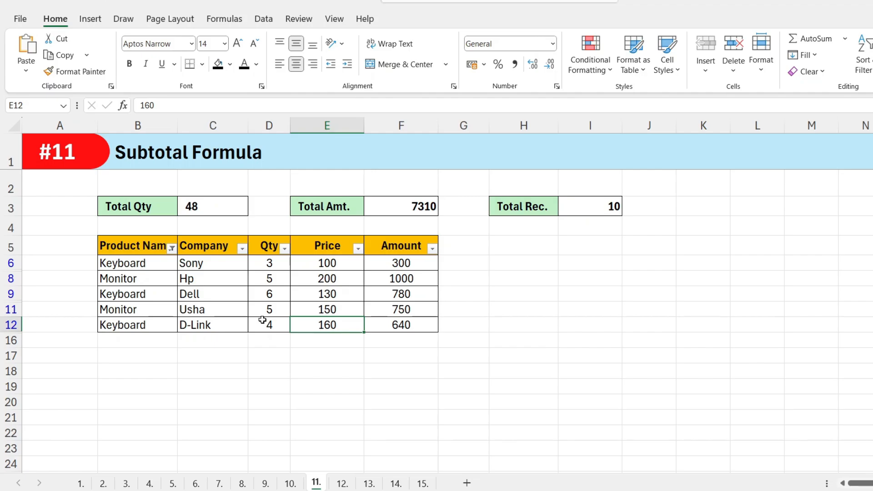
key(ctrl+shift+l)
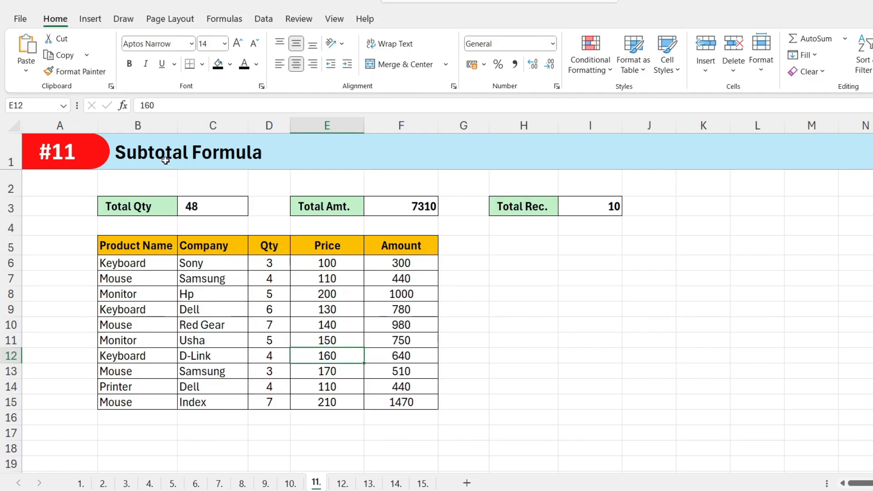
Replace the Total Qty formula in C3 with =SUBTOTAL(9,D6:D15) to sum the Qty column.
click(221, 213)
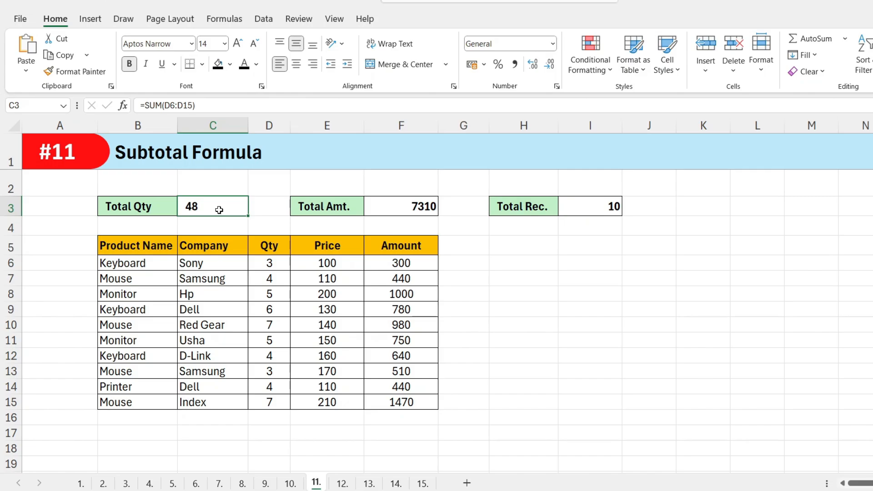
text(=sub)
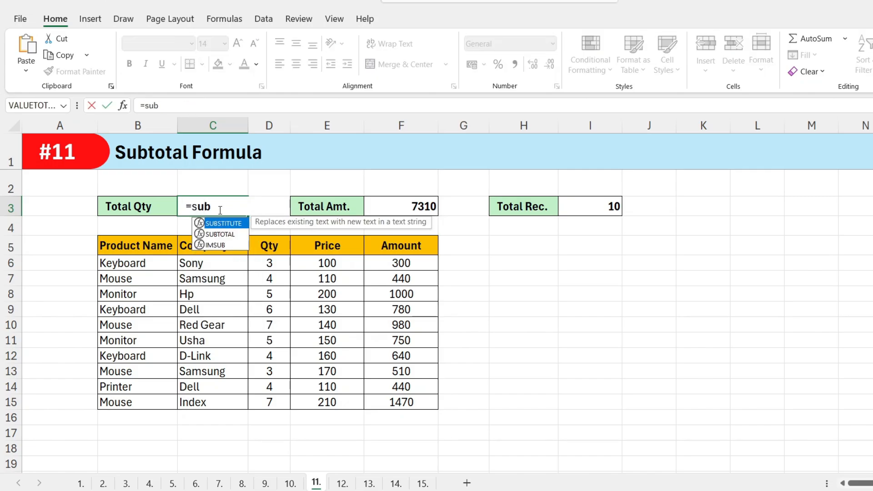
double_click(220, 234)
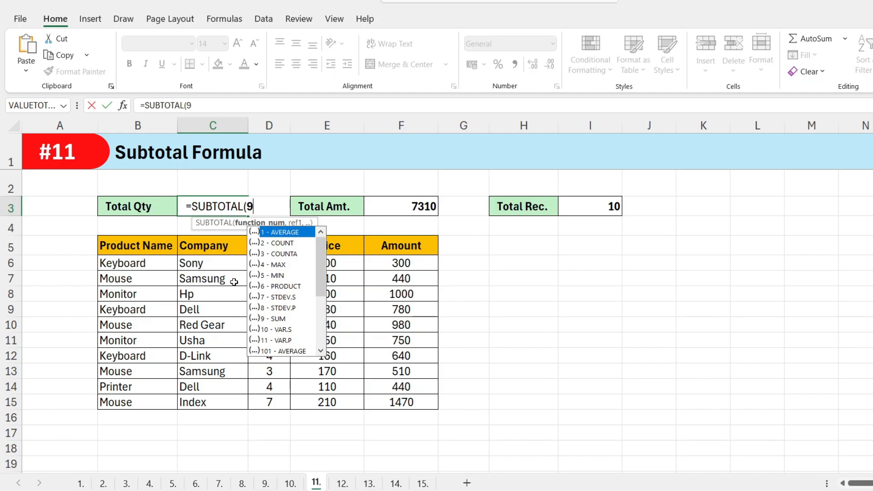
text(,)
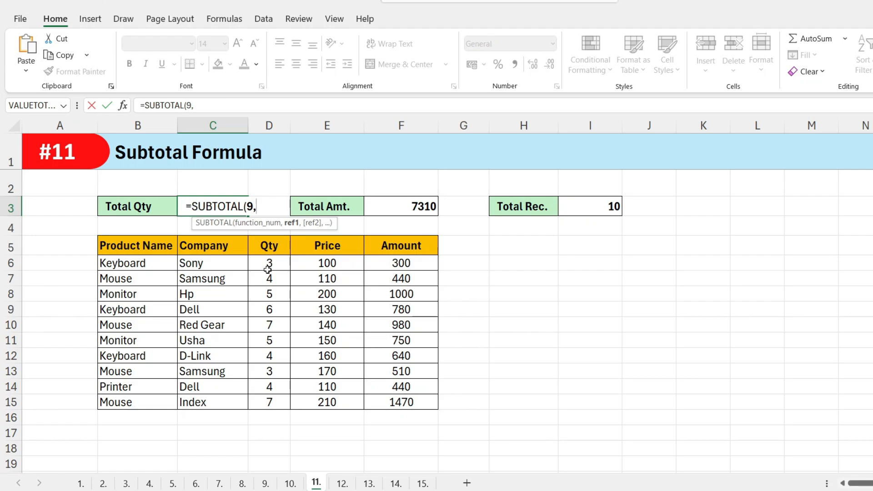
drag(271, 263, 279, 402)
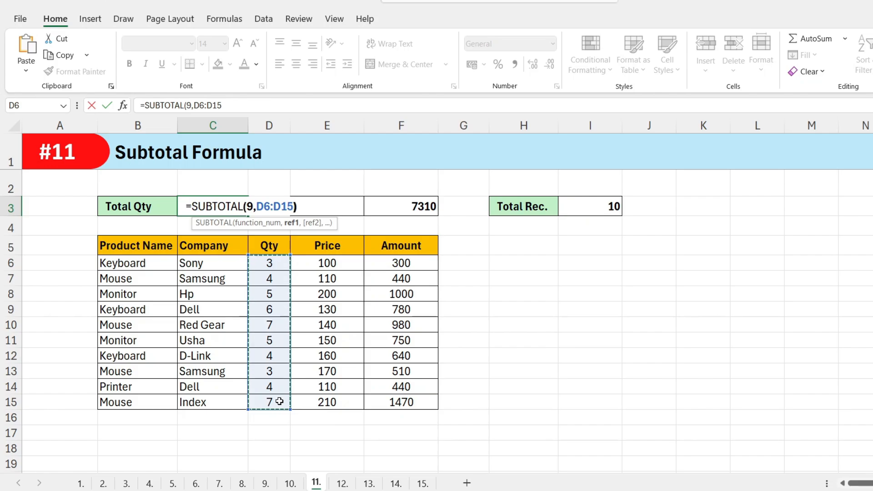
key(Return)
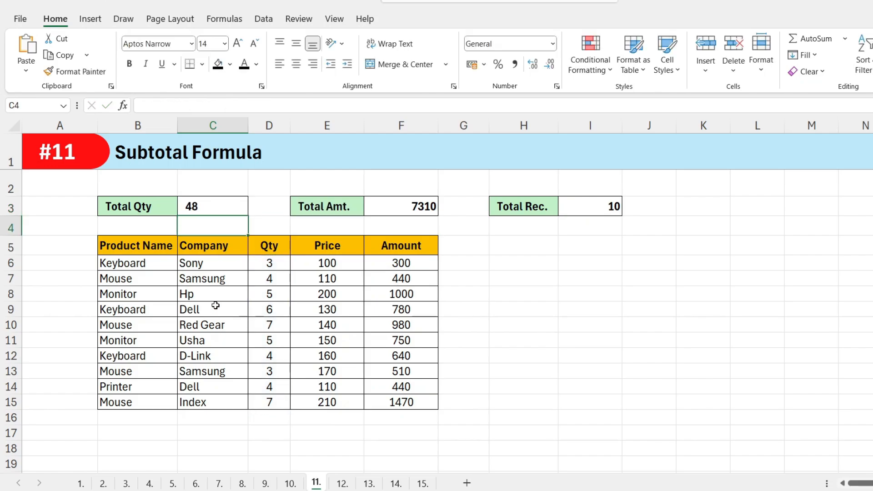
click(212, 207)
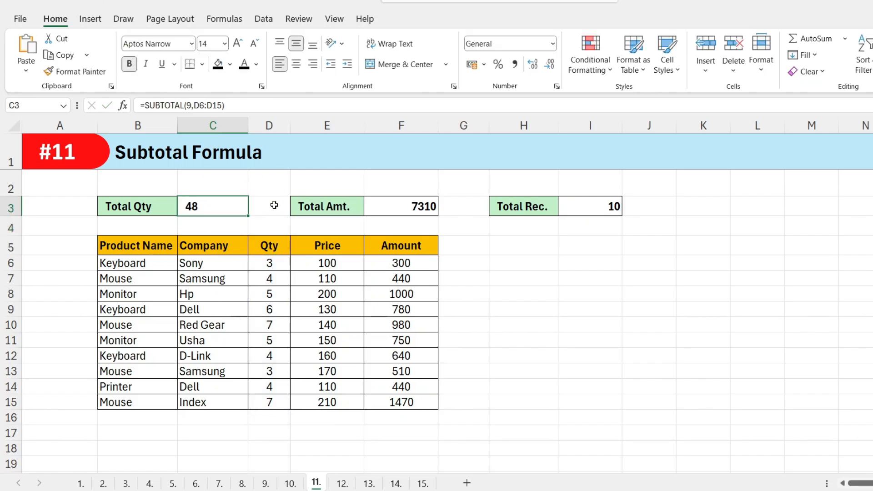
Clear the Total Amt. formula in F3 and enter =SUBTOTAL(9,F6:F15) to sum the Amount column.
click(408, 211)
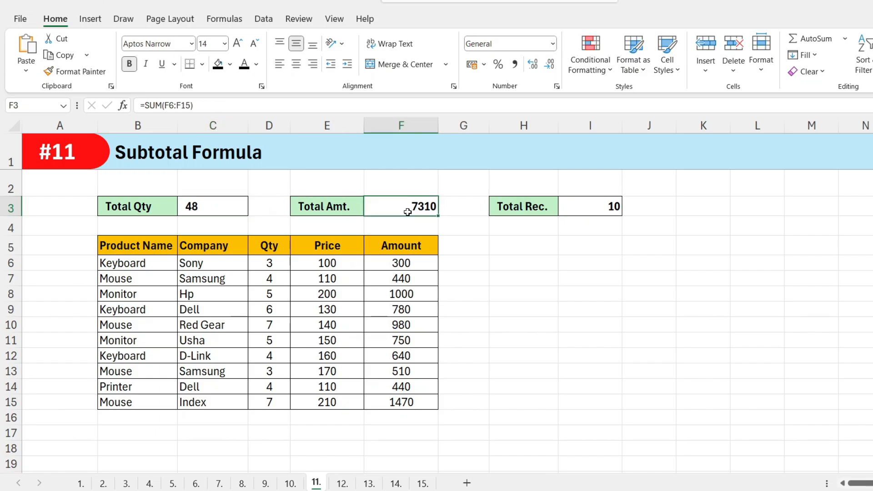
key(Delete)
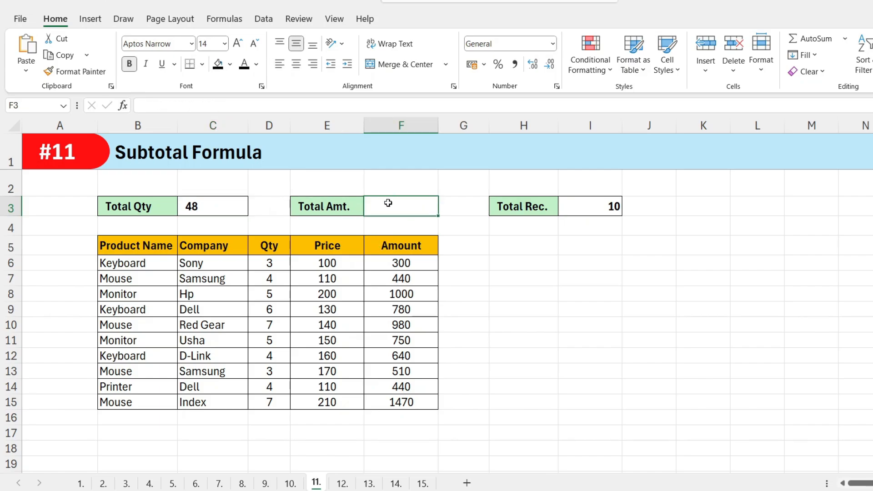
text(=su)
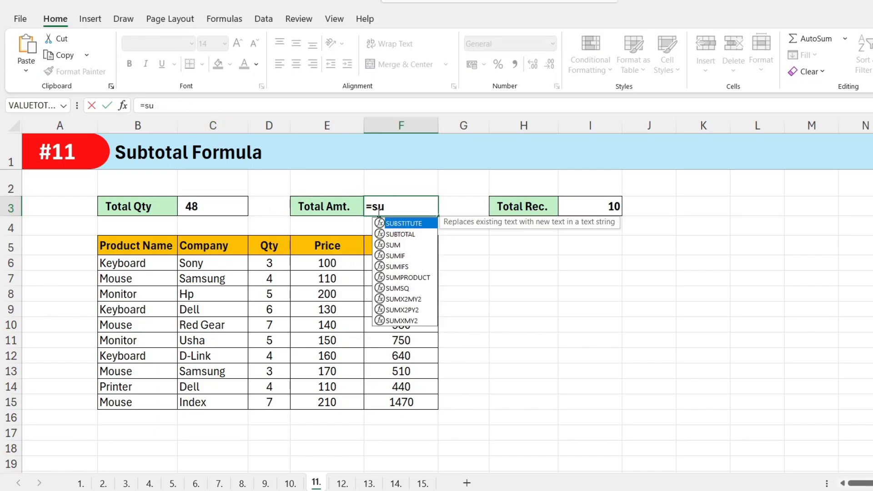
text(b)
key(Down)
key(Tab)
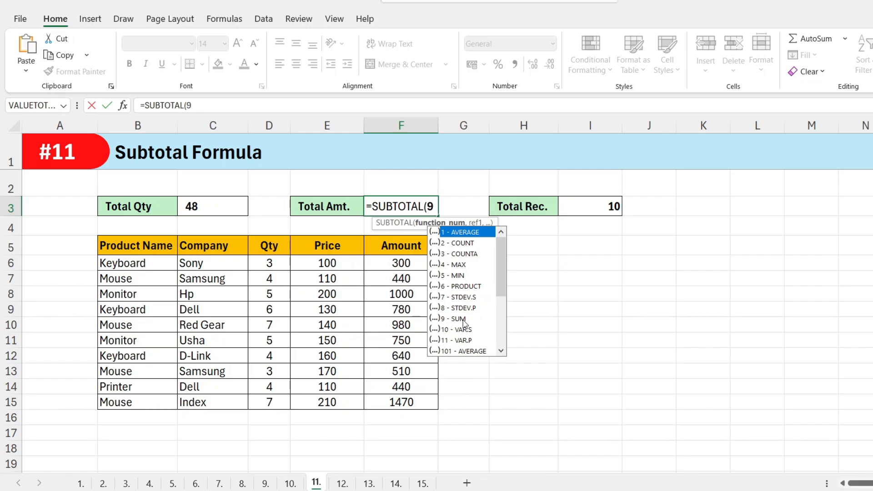
text(,)
drag(408, 264, 408, 397)
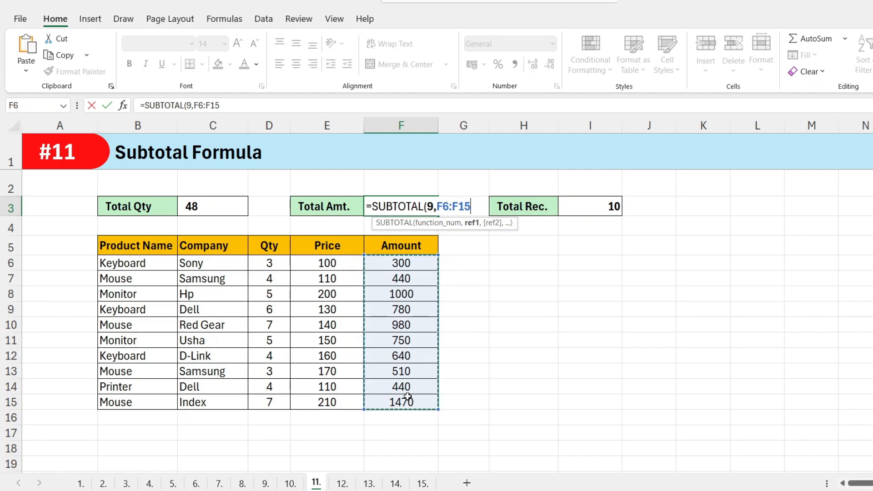
key(Return)
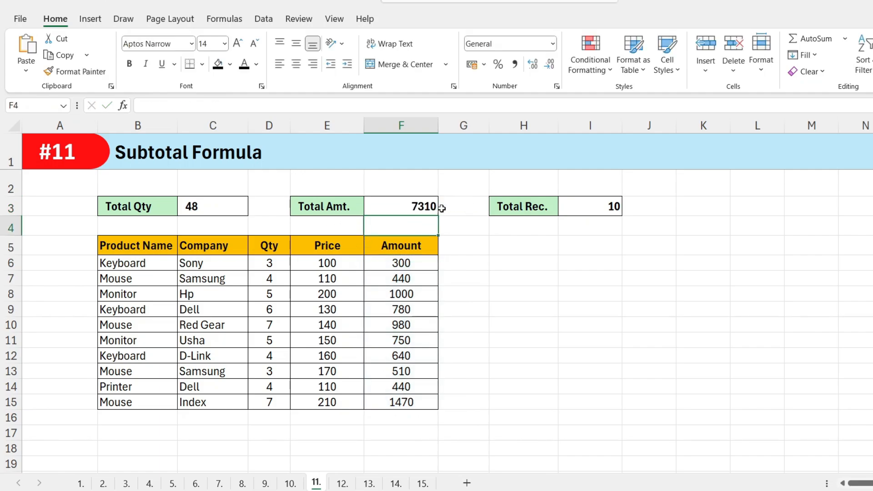
Replace the Total Rec. formula in I3 with =SUBTOTAL(3,B6:B15) to count the product records.
click(592, 204)
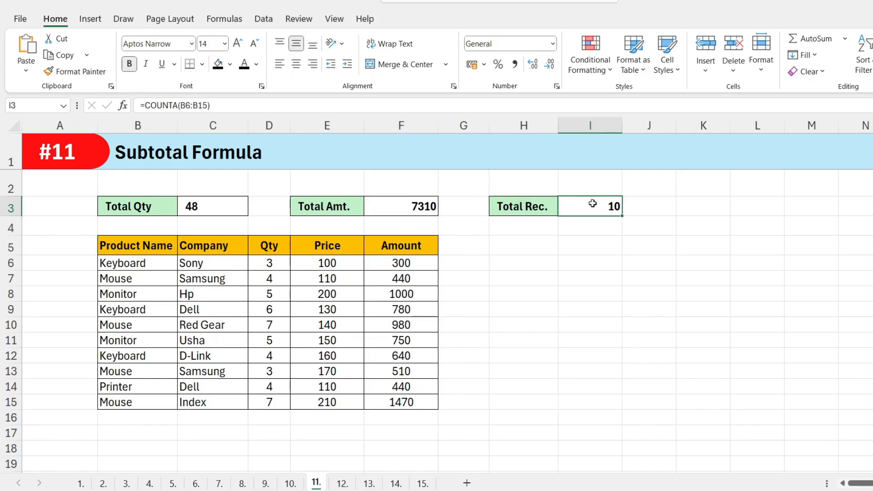
text(=subt)
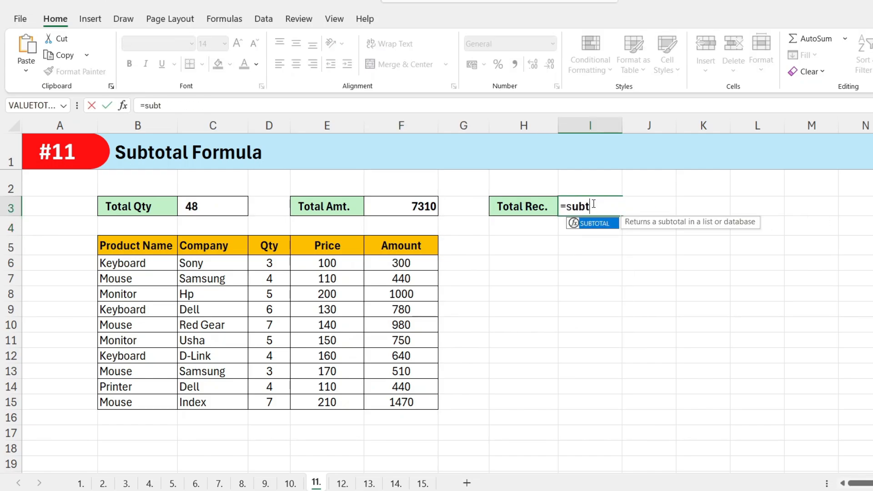
key(Tab)
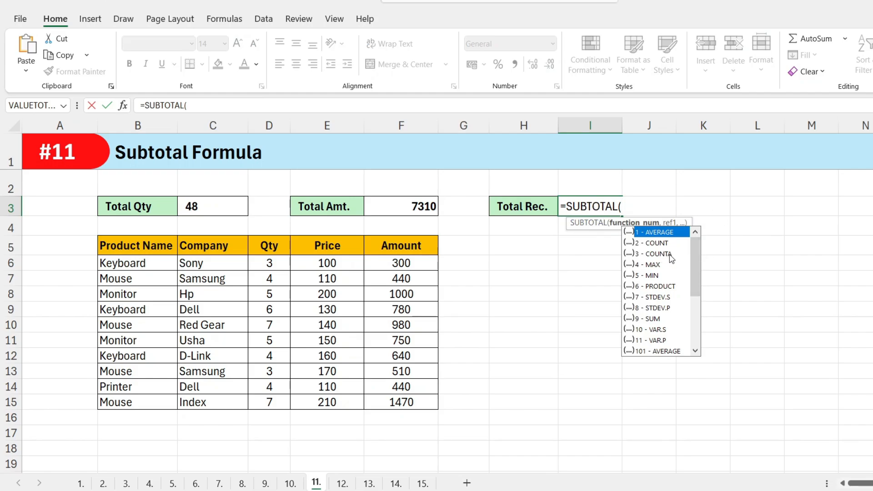
text(3,)
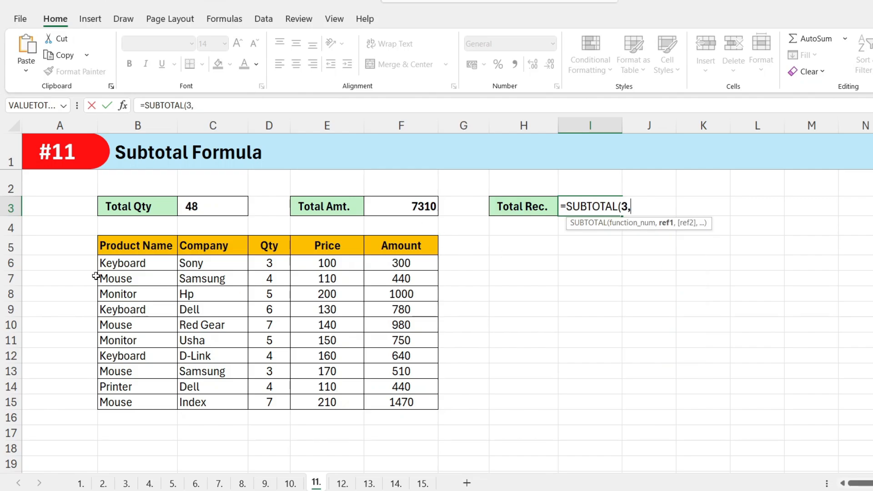
drag(127, 267, 120, 402)
text())
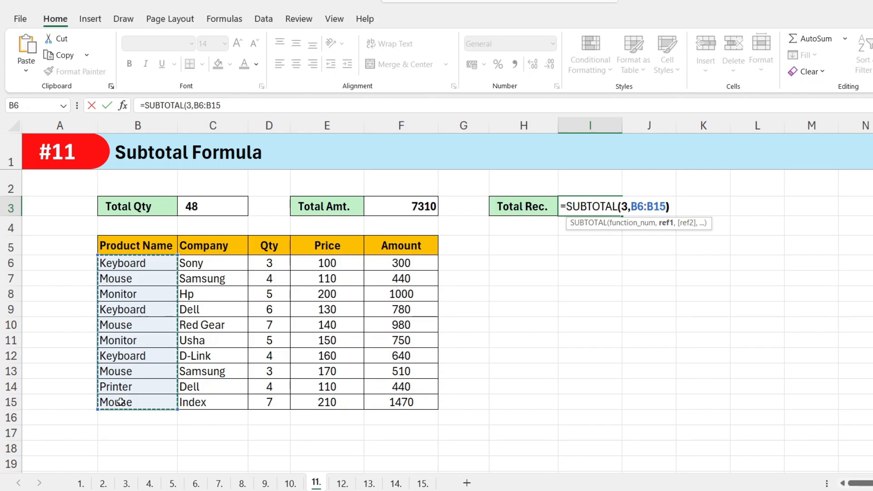
key(Return)
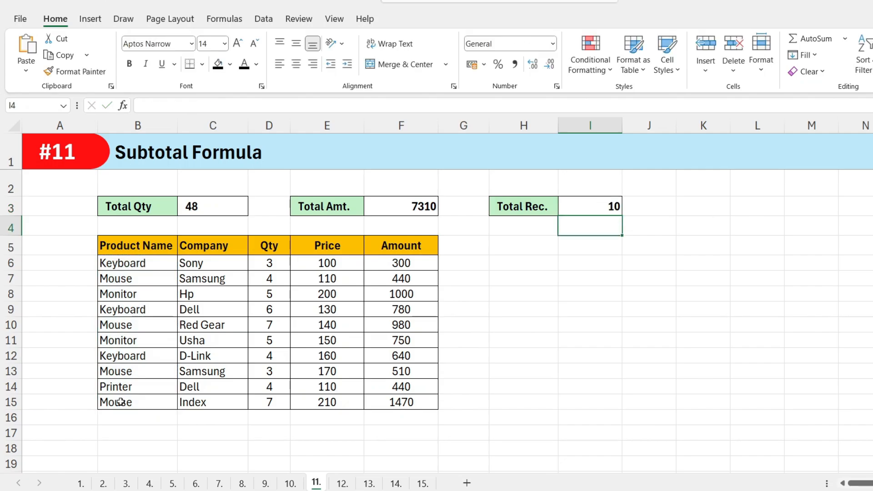
Add filters to the product table headers and filter Product Name to show only Keyboard and Monitor.
click(203, 210)
click(145, 256)
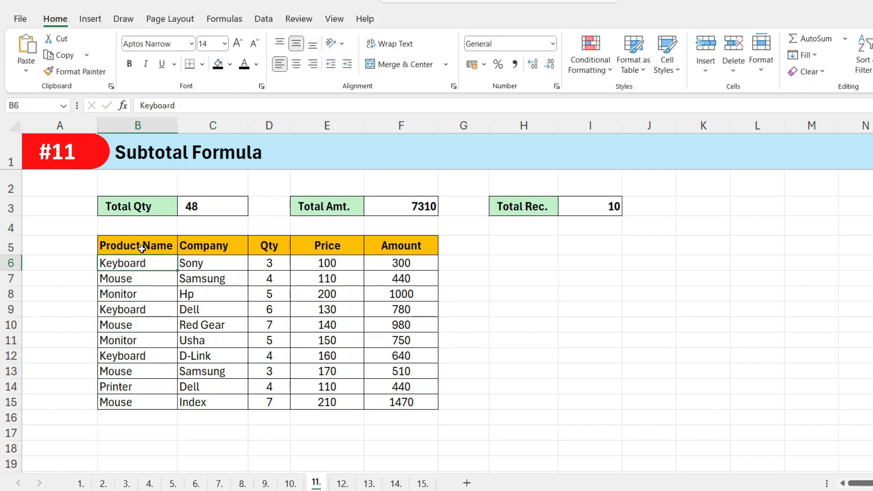
click(138, 240)
key(ctrl+shift+l)
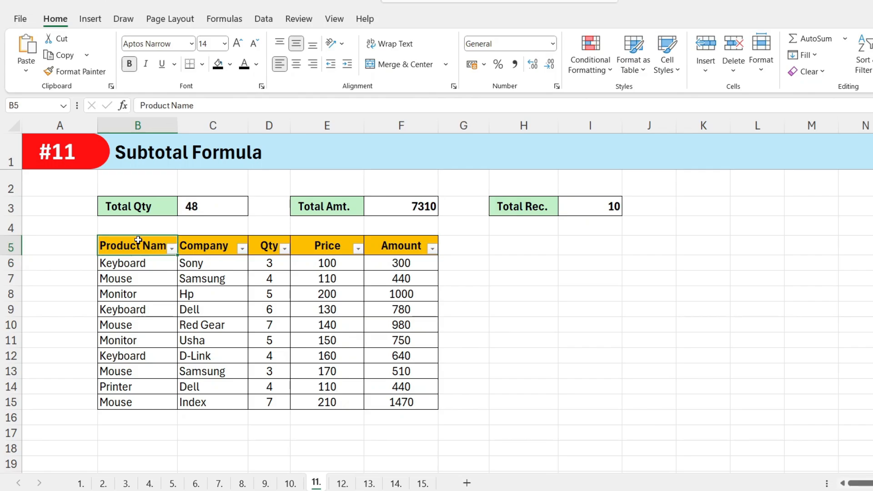
click(172, 249)
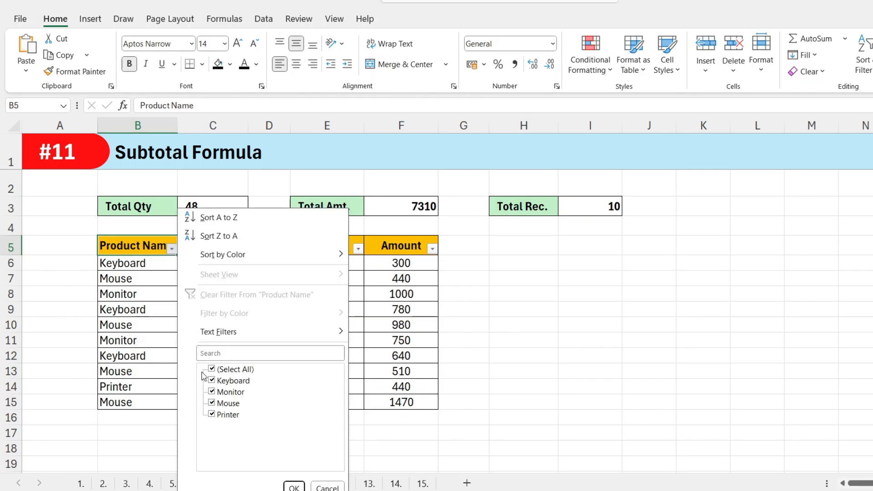
click(218, 371)
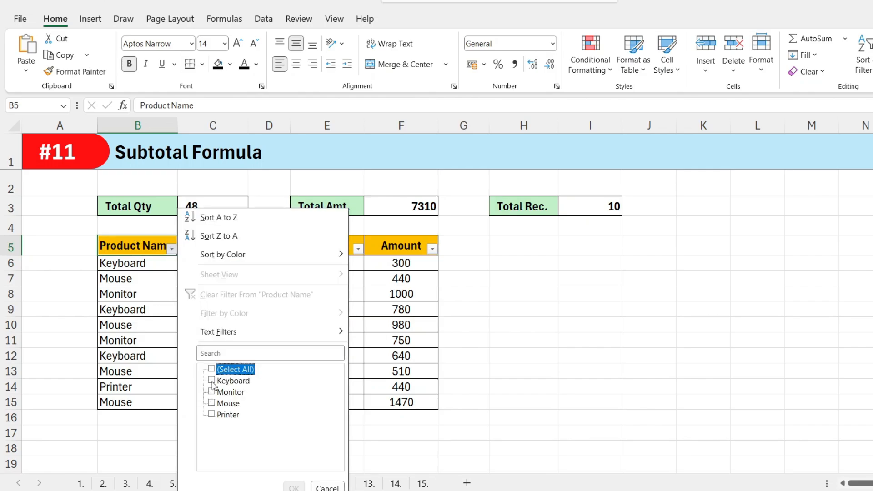
click(213, 383)
click(213, 392)
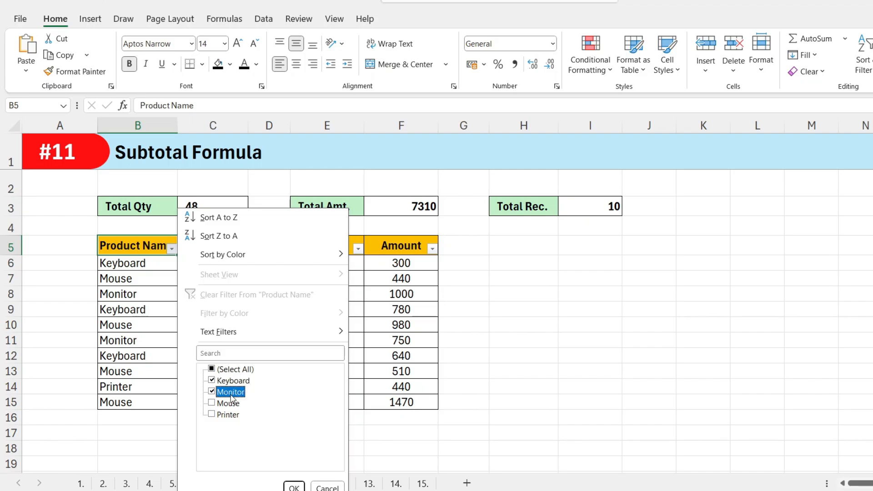
click(294, 486)
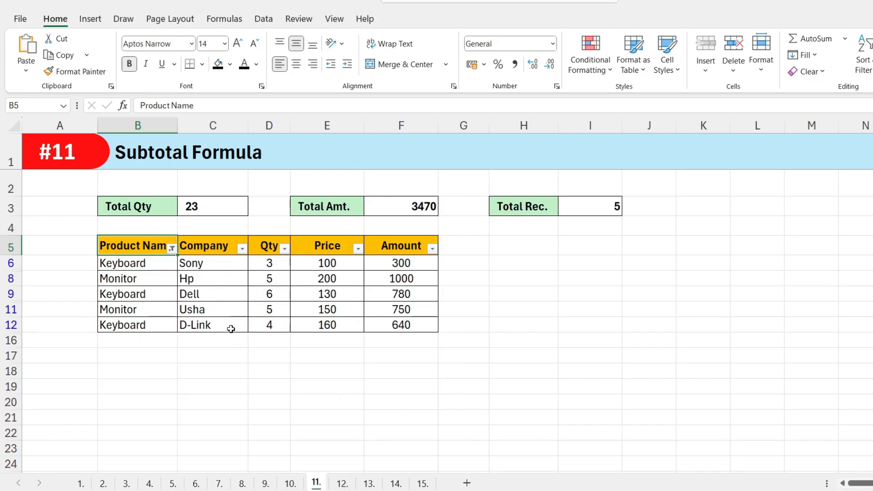
Check the SUBTOTAL results in C3, F3 and I3 against the filtered Keyboard and Monitor rows.
click(195, 207)
click(427, 208)
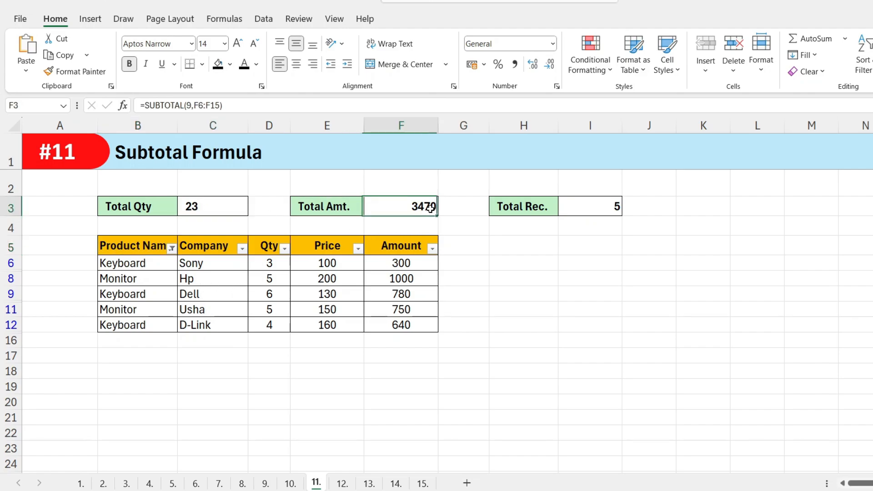
click(602, 206)
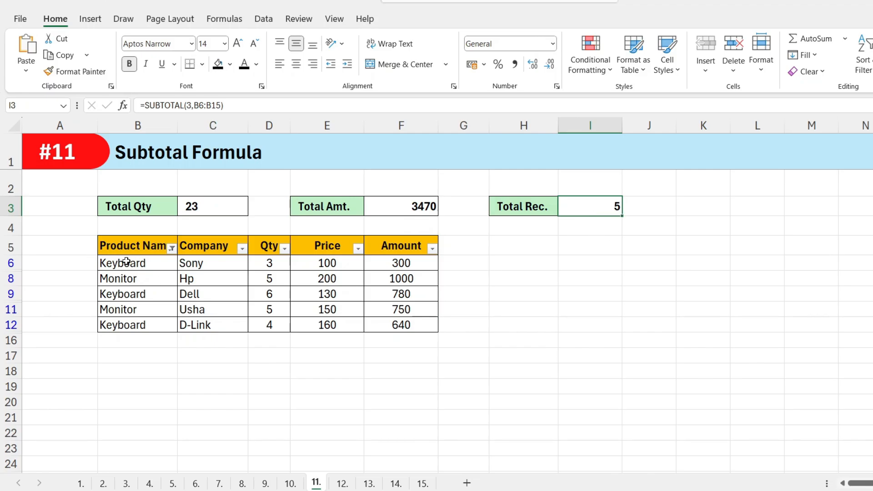
Exclude Monitor from the Product Name filter so that only Keyboard rows are listed.
click(171, 248)
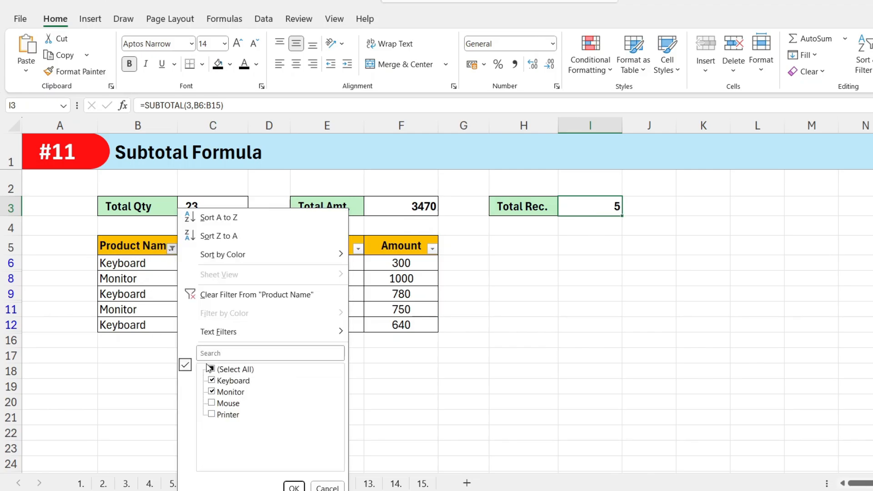
click(216, 394)
click(293, 486)
Compare the visible Company, Qty and Amount cells of the Keyboard rows with the SUBTOTAL results in row 3.
drag(191, 262, 194, 294)
click(598, 205)
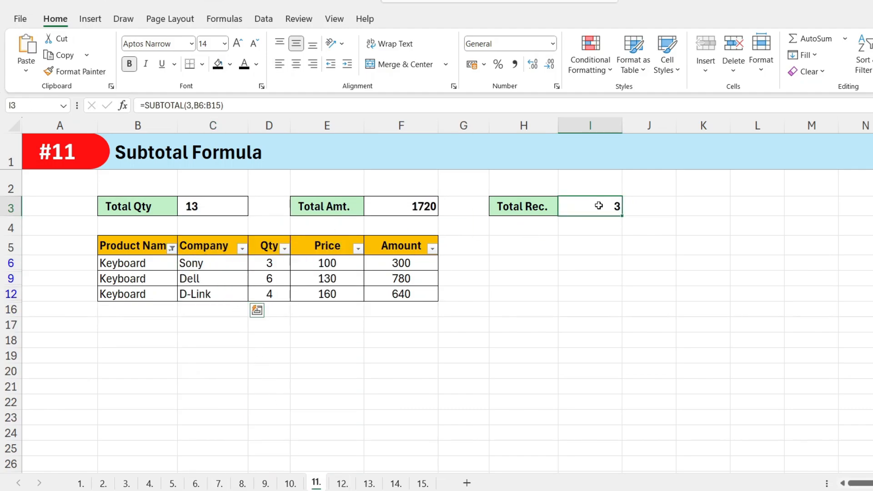
drag(269, 263, 272, 294)
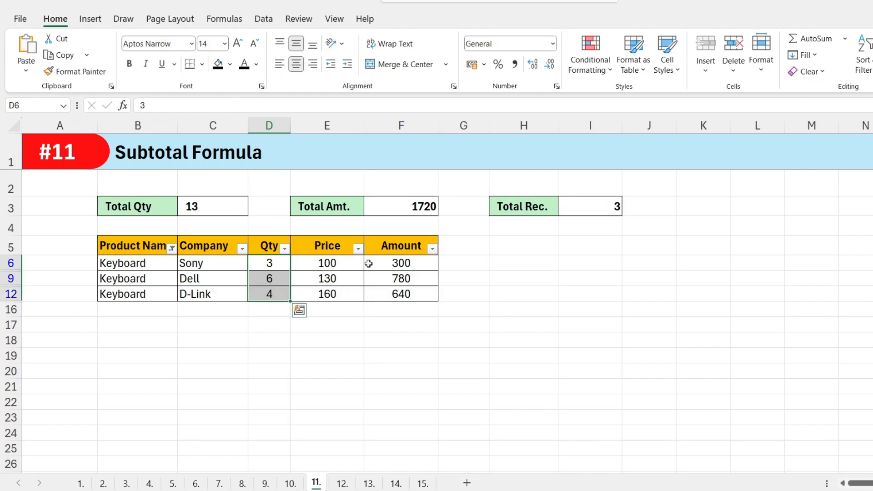
drag(400, 264, 400, 298)
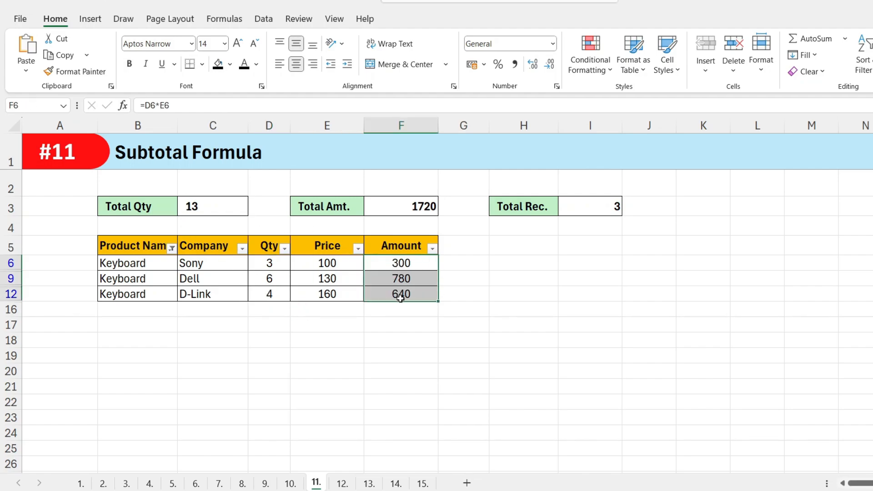
click(416, 206)
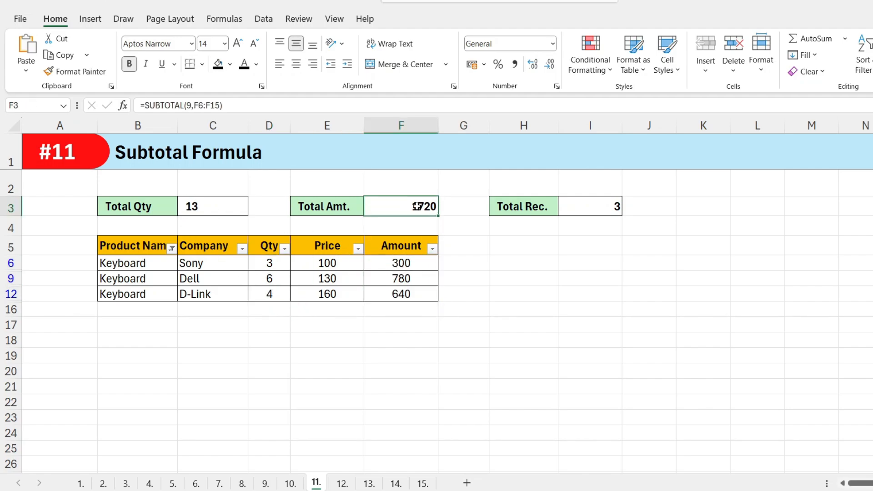
Remove the filters from the product table to list all of its rows again.
click(257, 251)
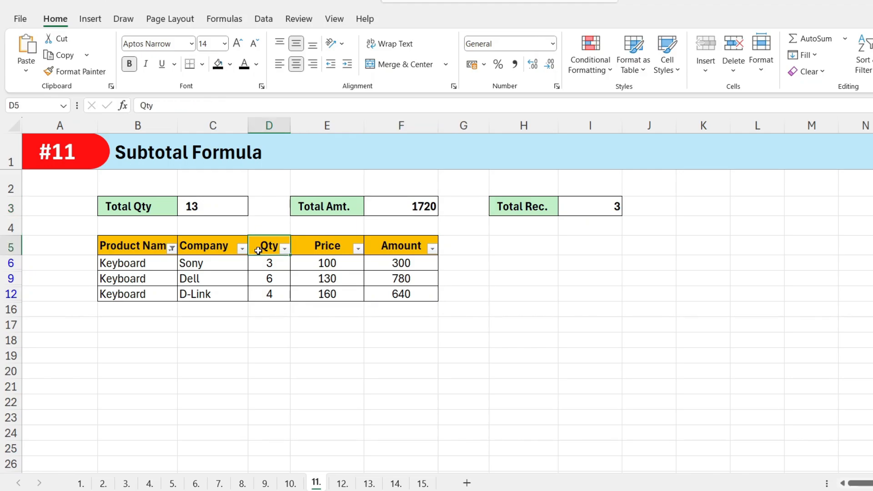
key(ctrl+shift+l)
click(228, 267)
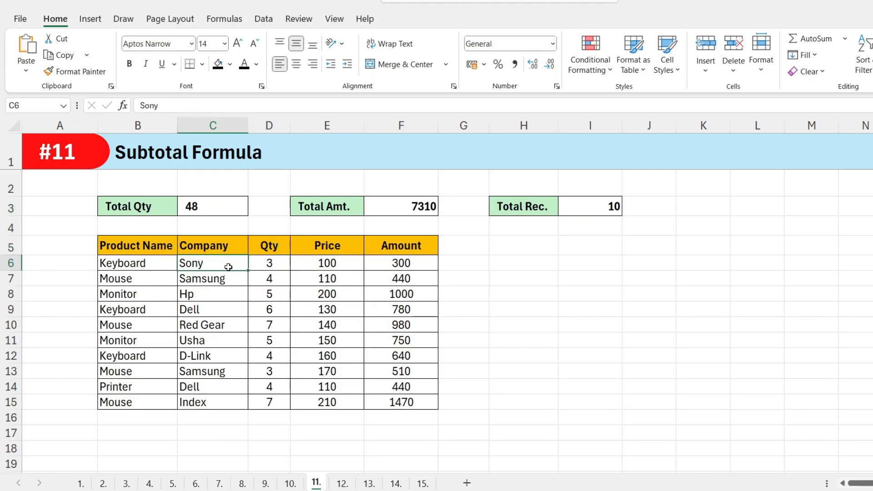
click(278, 277)
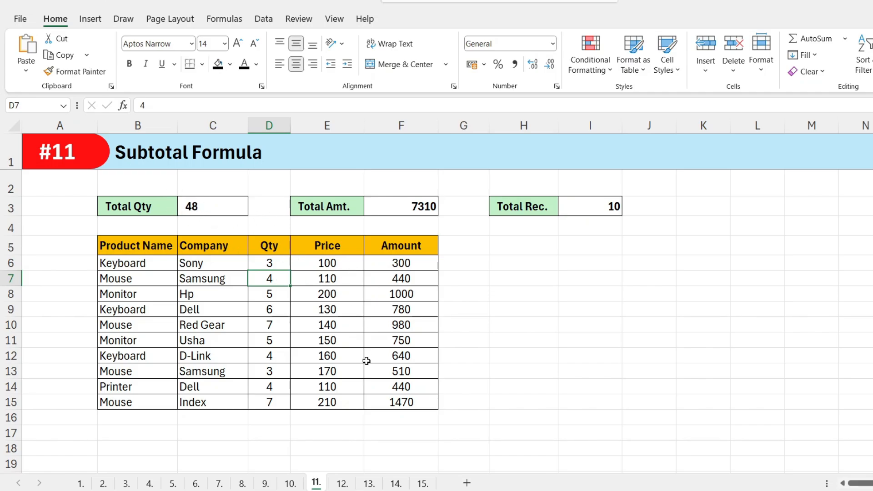
Go to sheet 12 and look over the Qty, Price and Amount cells of the first product row.
click(341, 483)
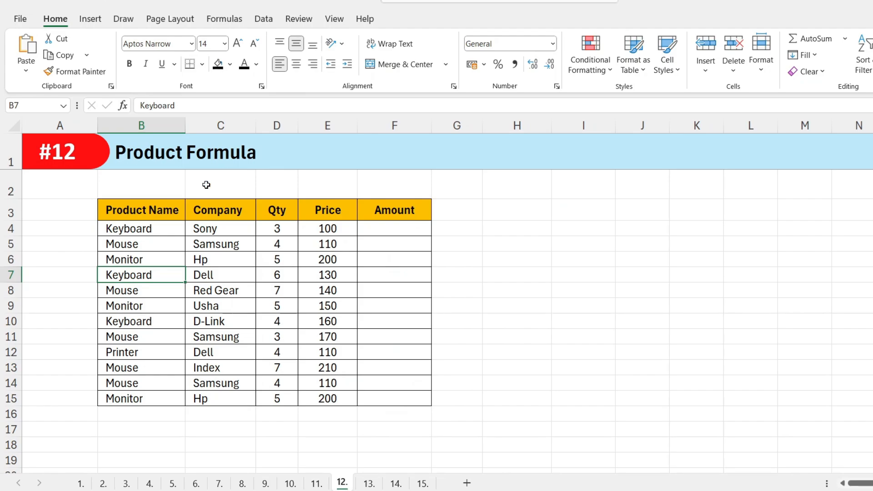
click(151, 174)
click(211, 200)
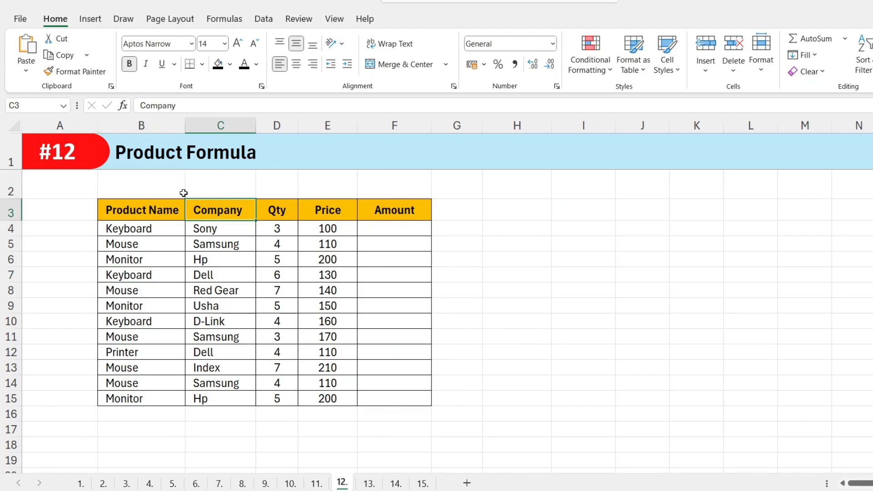
click(412, 226)
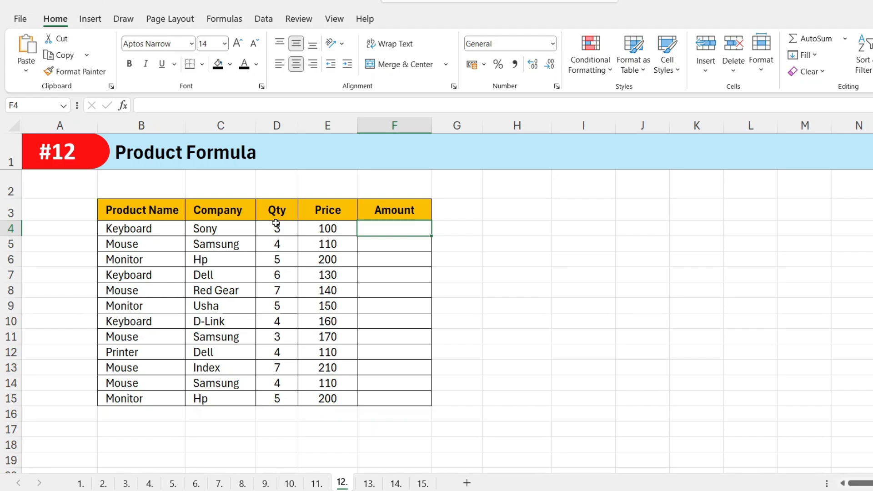
drag(277, 226, 331, 225)
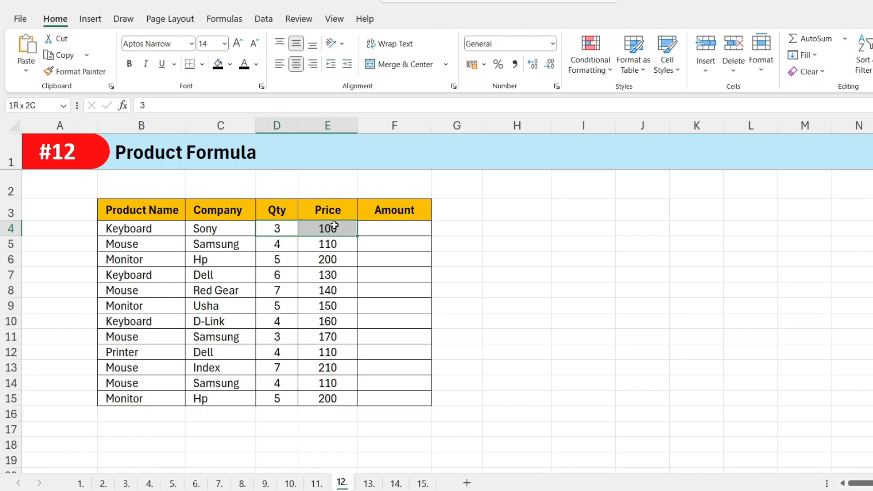
click(384, 229)
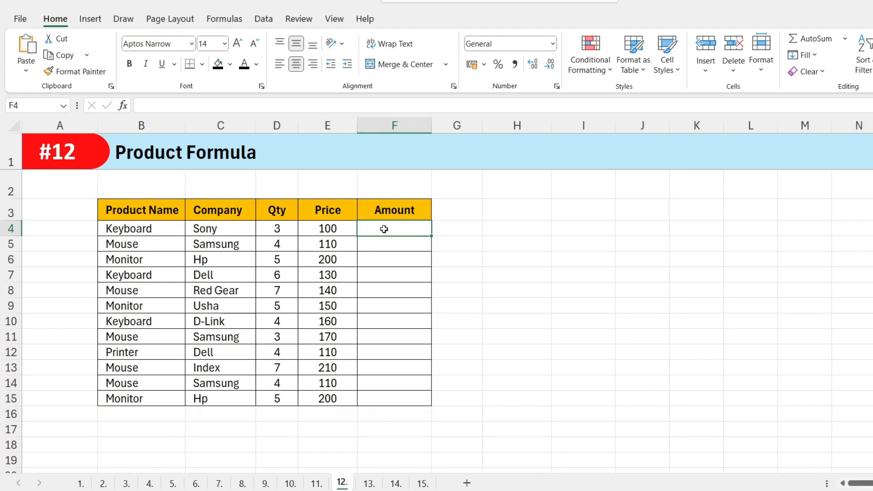
drag(279, 228, 331, 227)
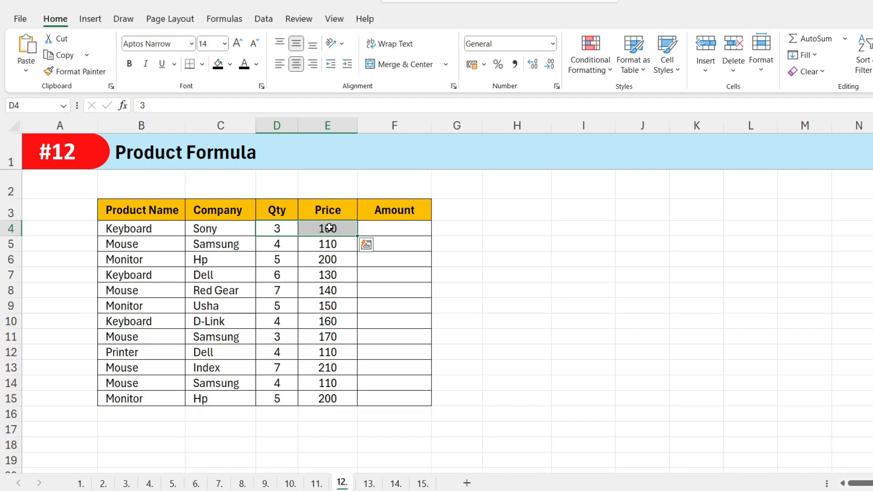
Calculate the first Keyboard row's amount in F4 with =PRODUCT(D4:E4).
click(373, 229)
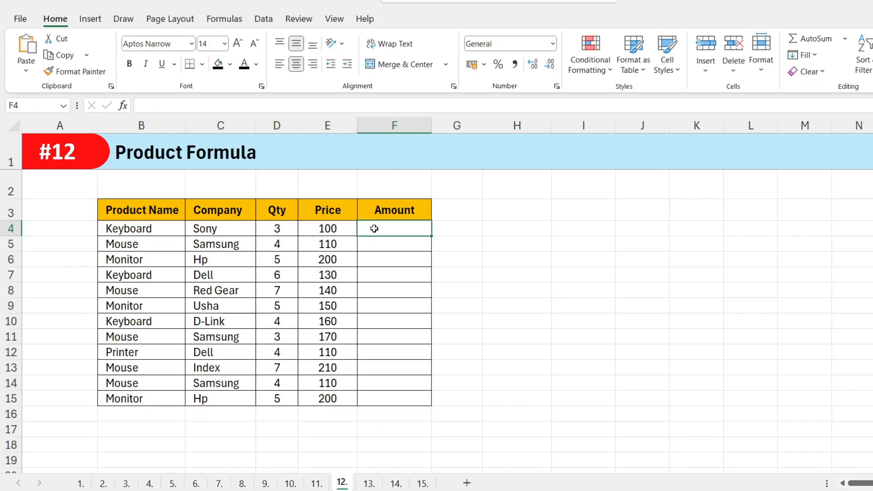
text(=pro)
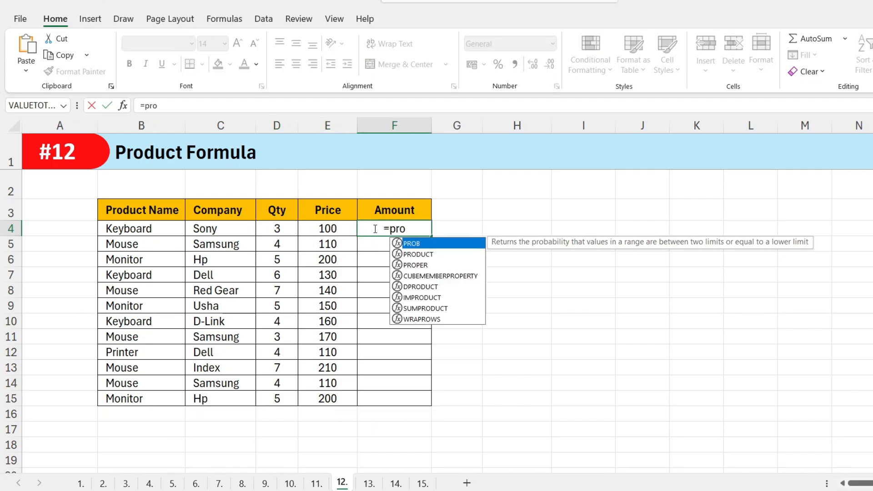
key(Down)
key(Tab)
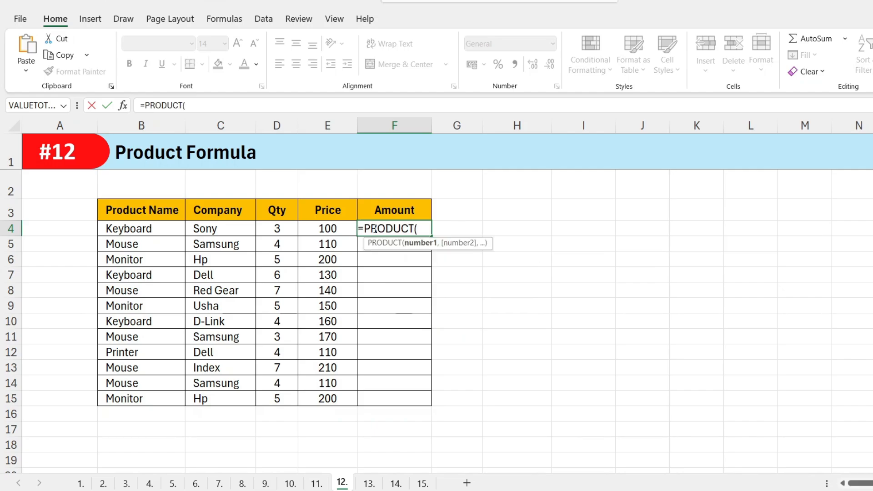
drag(278, 227, 314, 229)
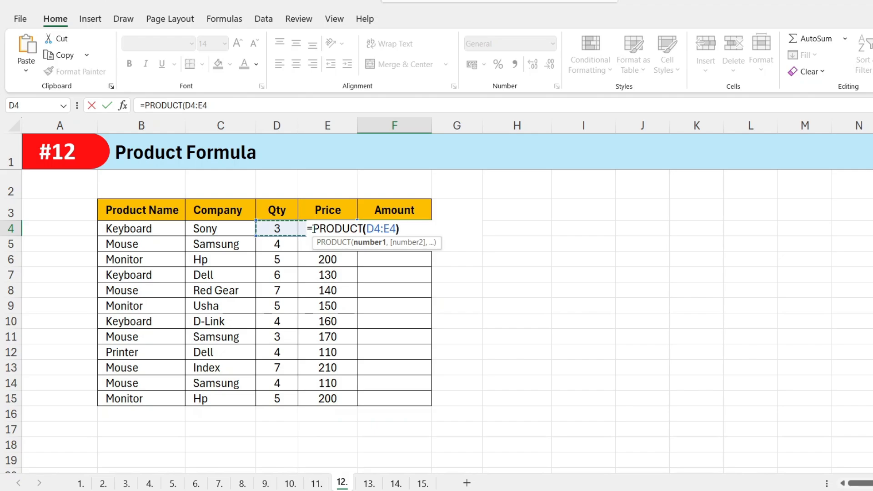
key(Return)
Compare the PRODUCT result in F4 with the Qty and Price values in D4:E4.
click(411, 229)
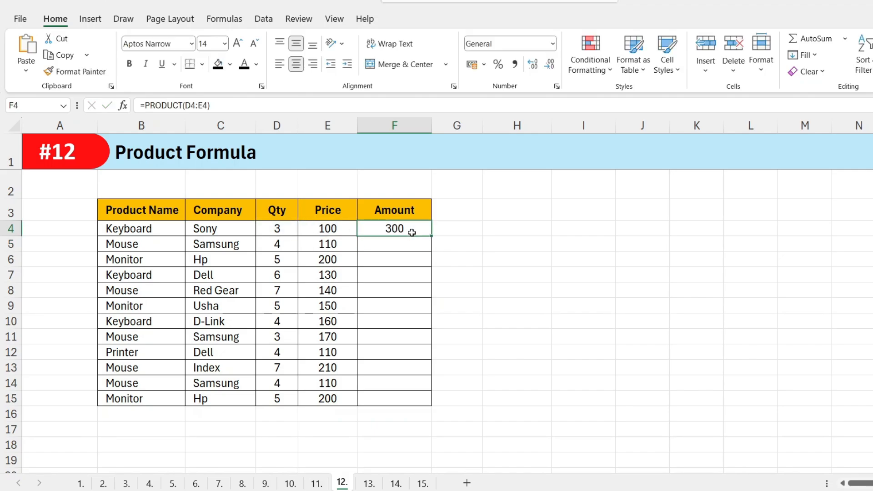
click(277, 229)
drag(276, 230, 320, 228)
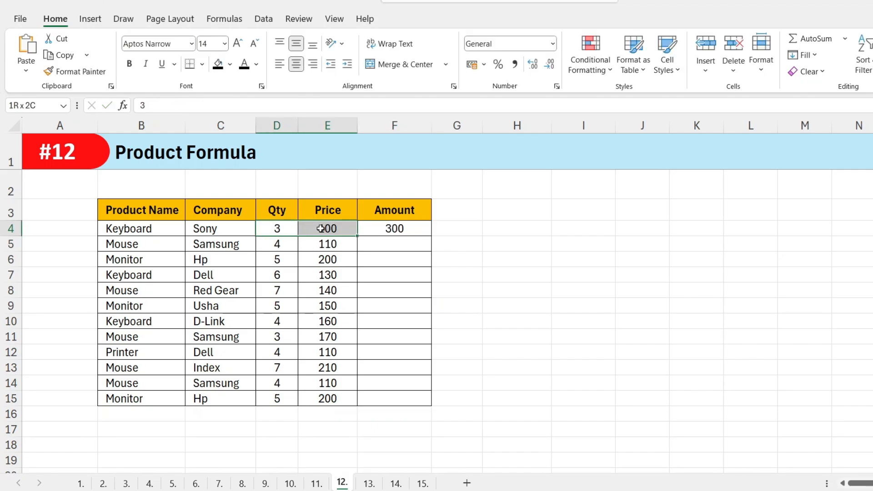
Left-align F4 and fill its PRODUCT formula down the Amount column to F15.
click(387, 228)
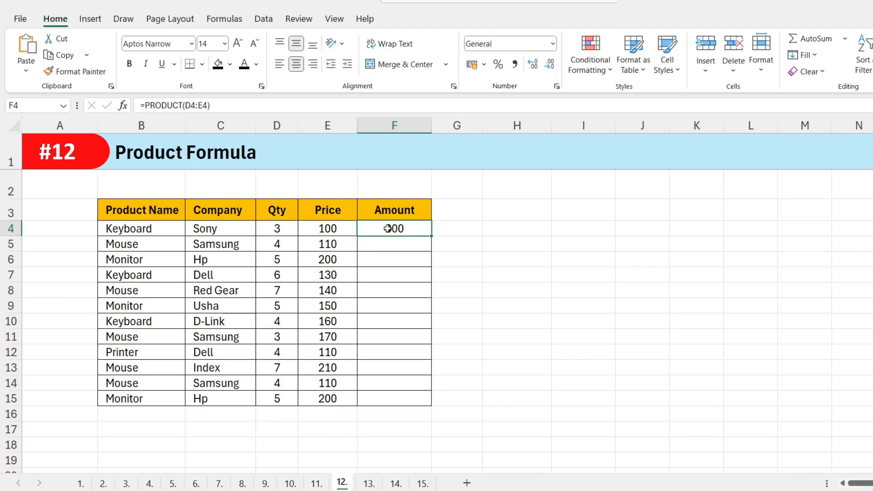
key(alt+h)
key(a)
key(l)
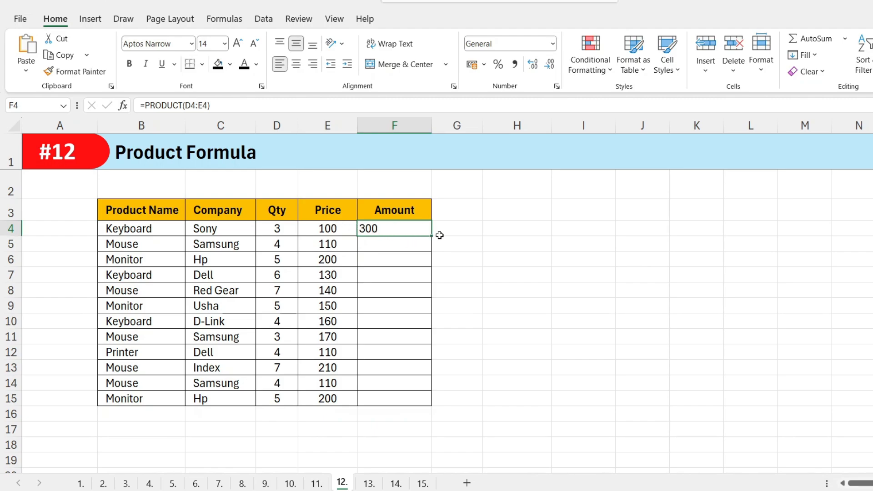
drag(431, 236, 425, 402)
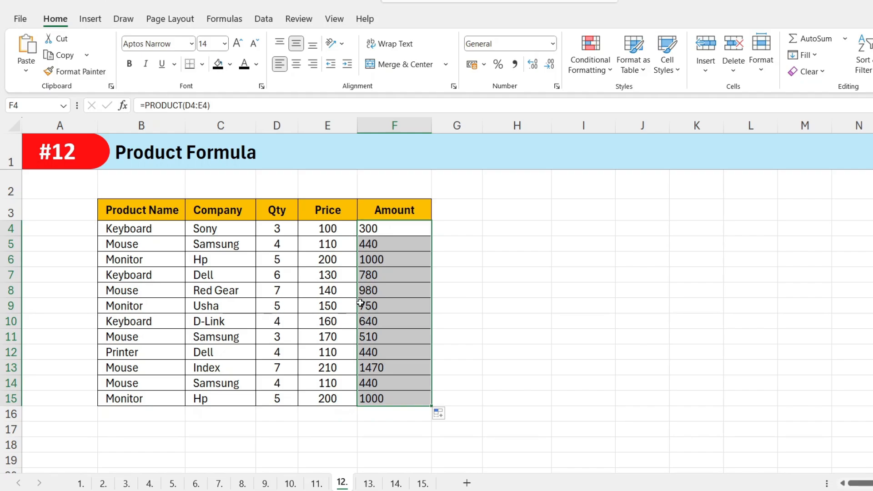
Check the filled Amount cells in column F and the ranges that the PRODUCT formula in F4 references.
click(386, 307)
click(373, 334)
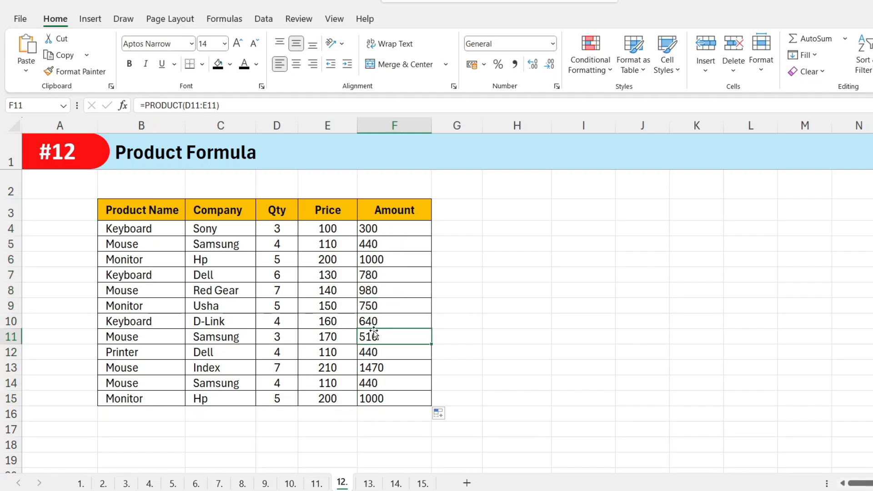
drag(389, 232, 375, 414)
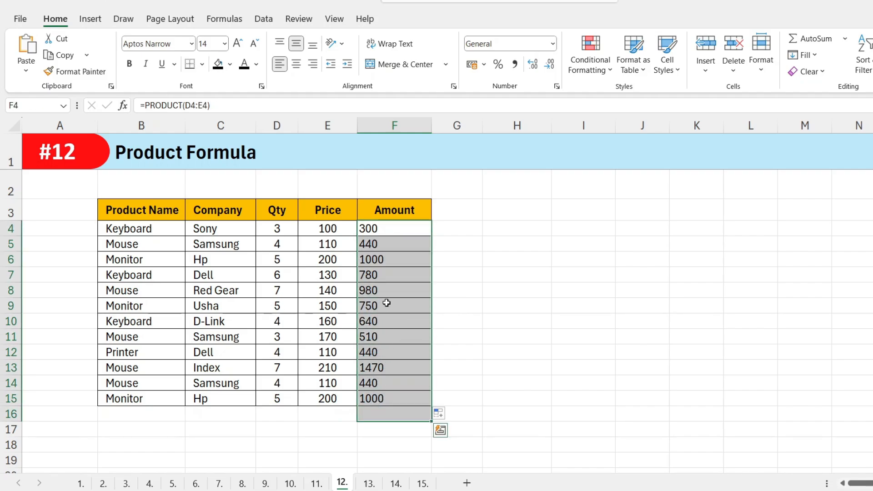
double_click(385, 227)
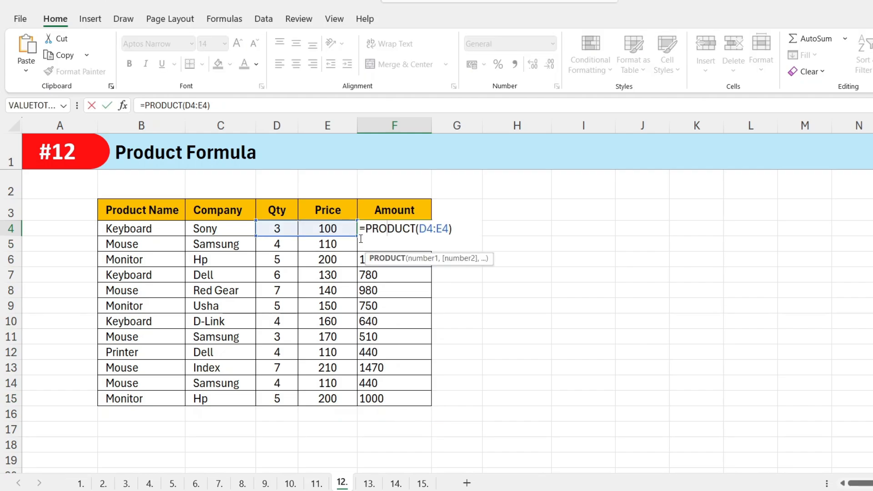
key(Return)
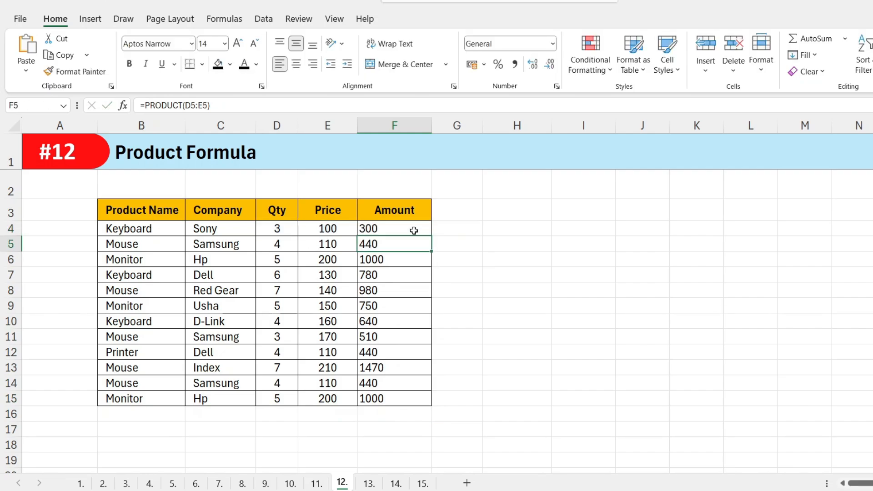
Go to sheet 13 and look over the City, Qty and Price columns of the Sumproduct table.
click(371, 483)
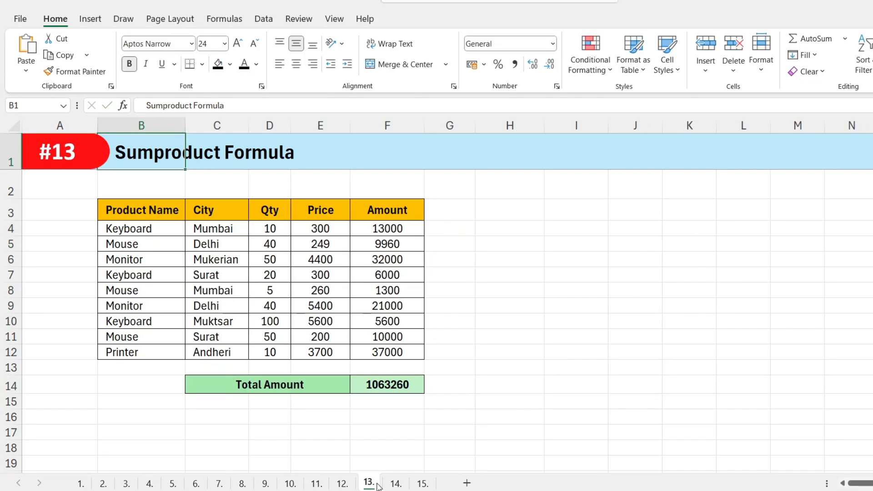
click(215, 186)
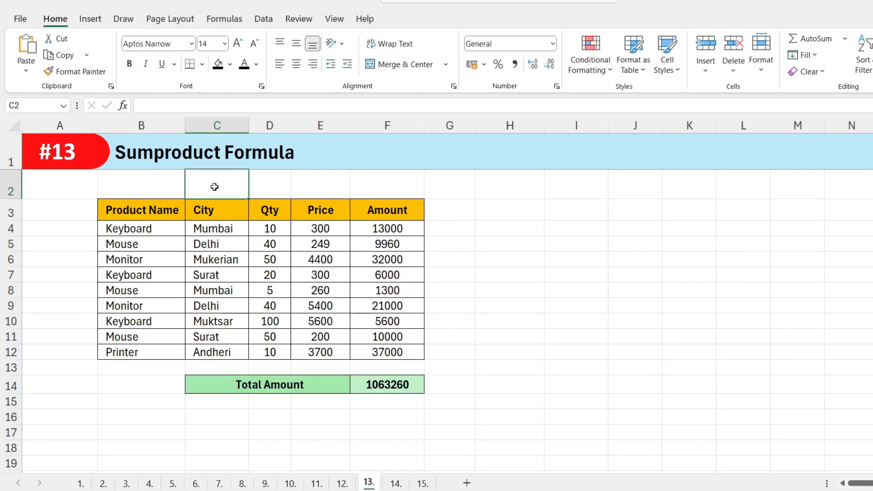
click(214, 239)
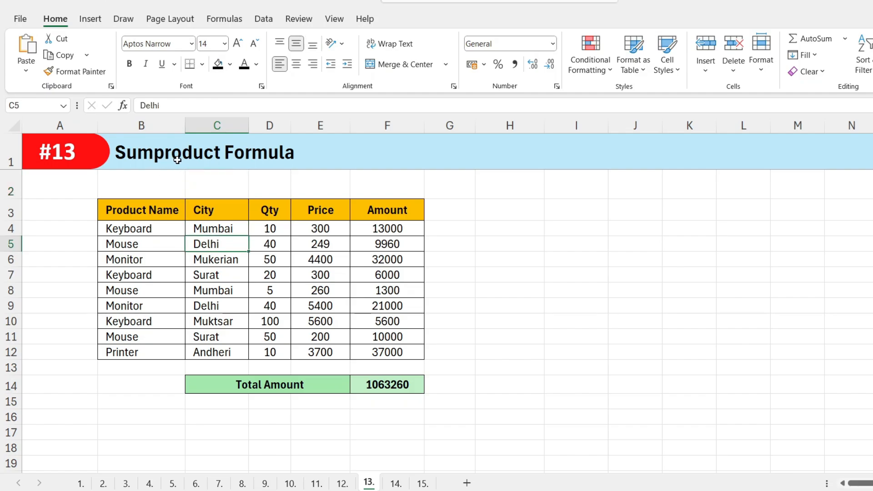
click(271, 236)
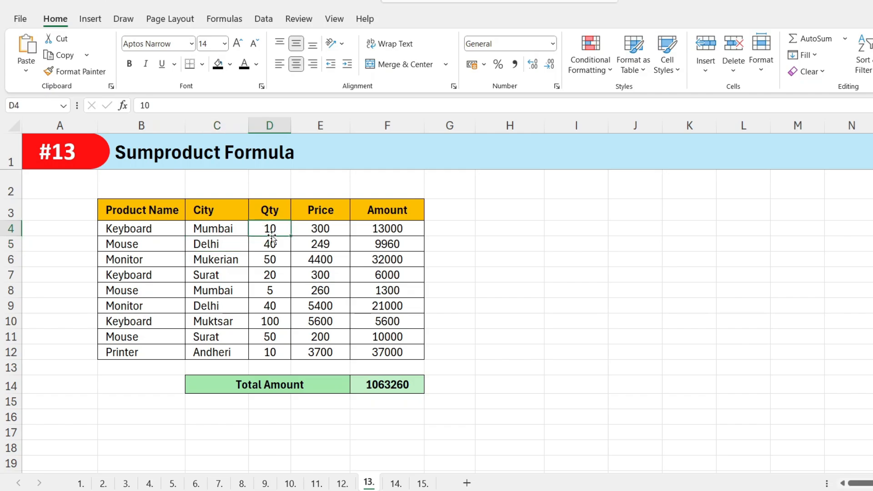
click(325, 259)
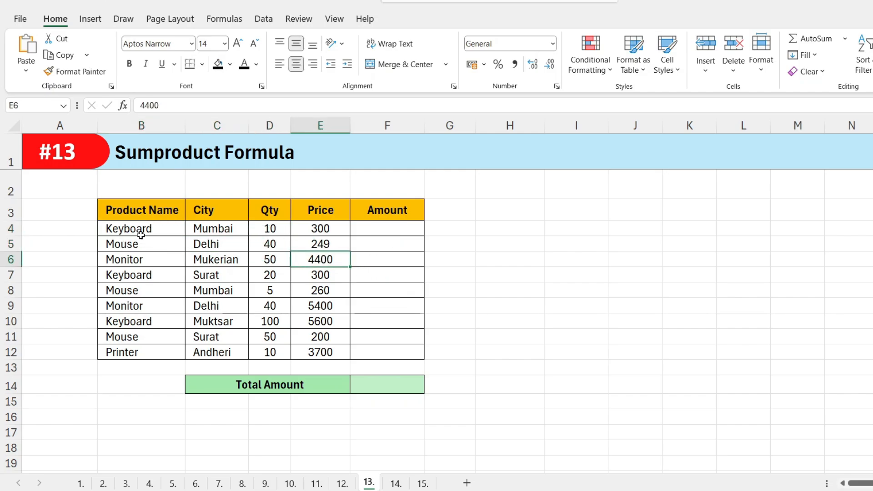
Examine the product names, the Qty and Price values and the Total Amount cell F14.
click(140, 231)
drag(140, 231, 141, 353)
drag(261, 239, 304, 336)
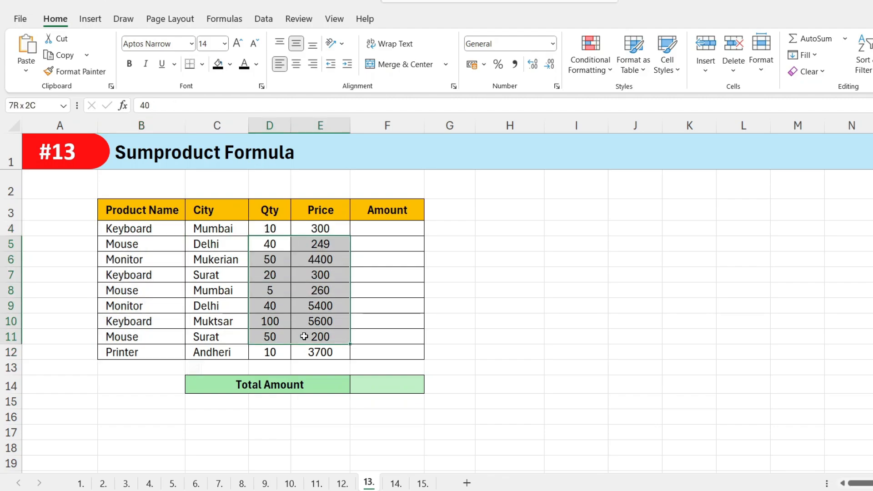
click(284, 388)
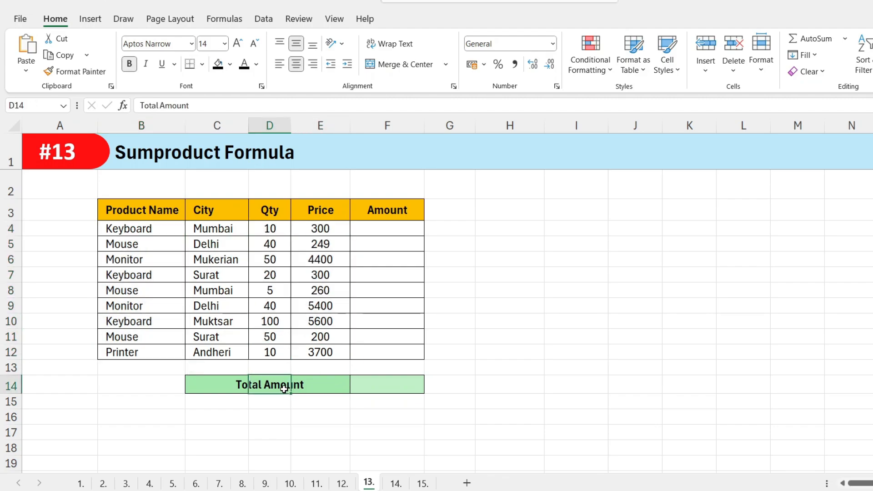
click(384, 391)
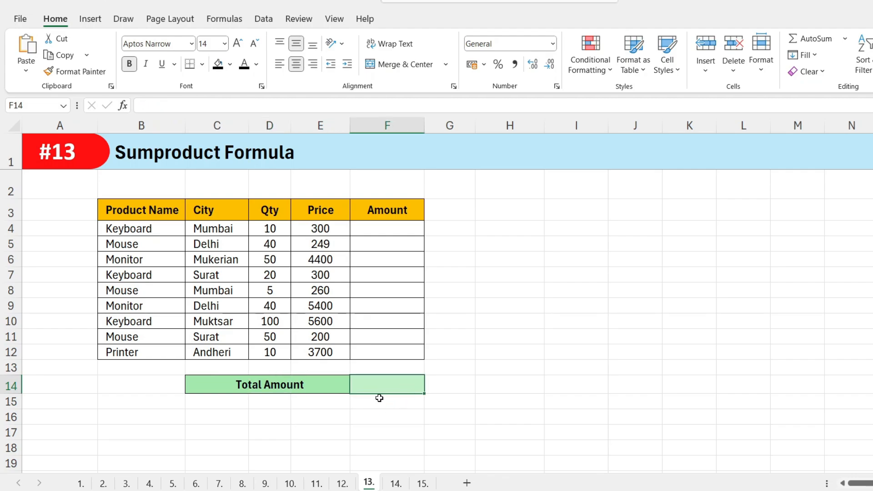
Trace the calculation from Qty and Price in row 4 through the Amount cells F4:F12 to the total in F14.
drag(275, 231, 337, 226)
click(386, 223)
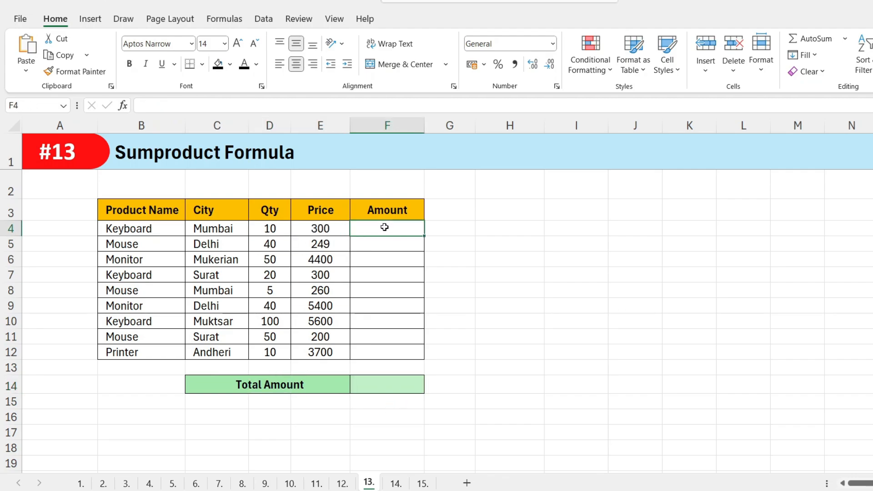
drag(383, 229, 385, 353)
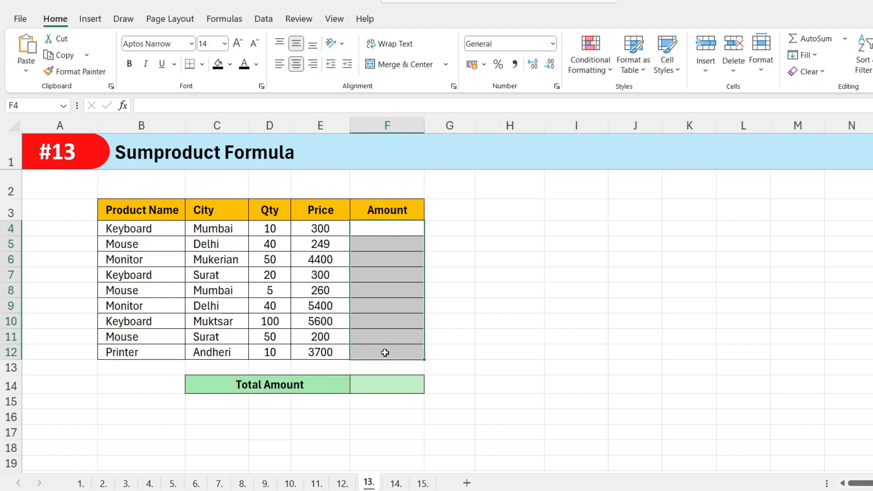
click(396, 387)
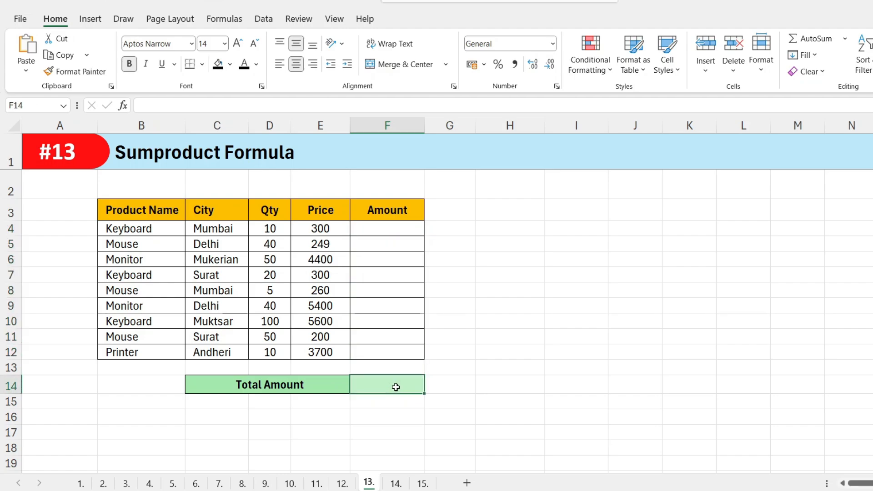
Calculate the amount in F4 with =D4*E4 and fill the formula down to F12.
click(375, 224)
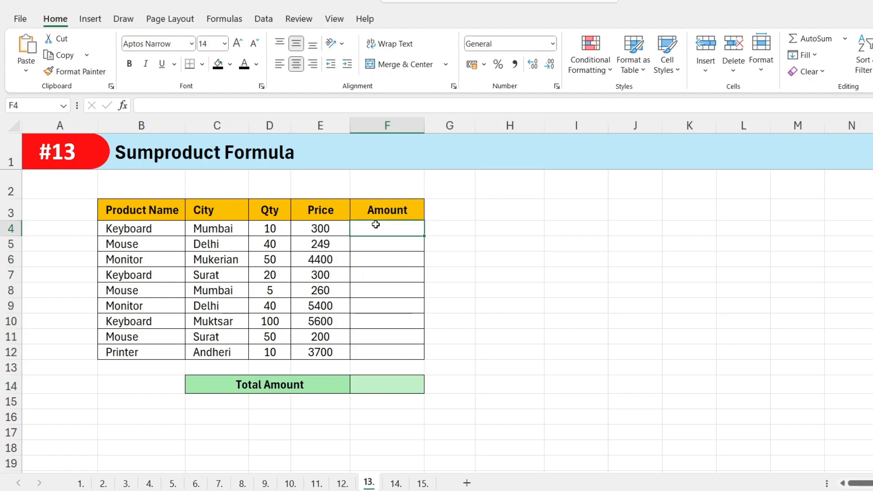
text(=)
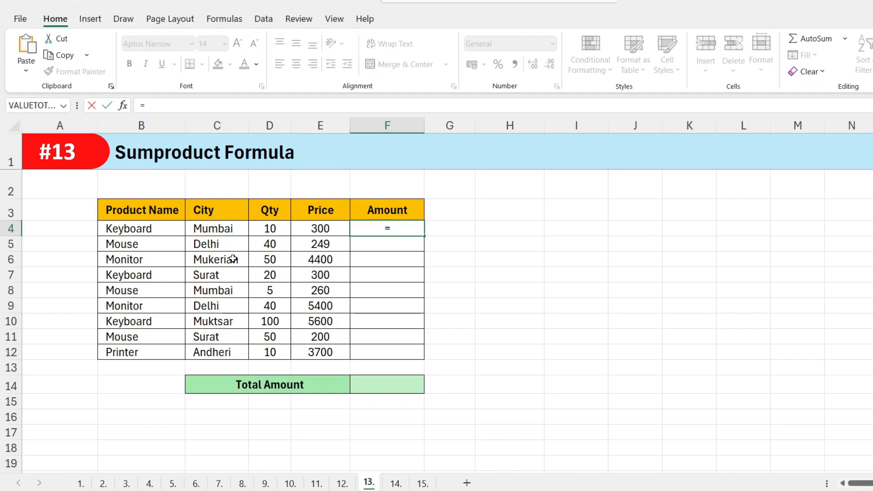
click(268, 225)
text(*)
click(324, 230)
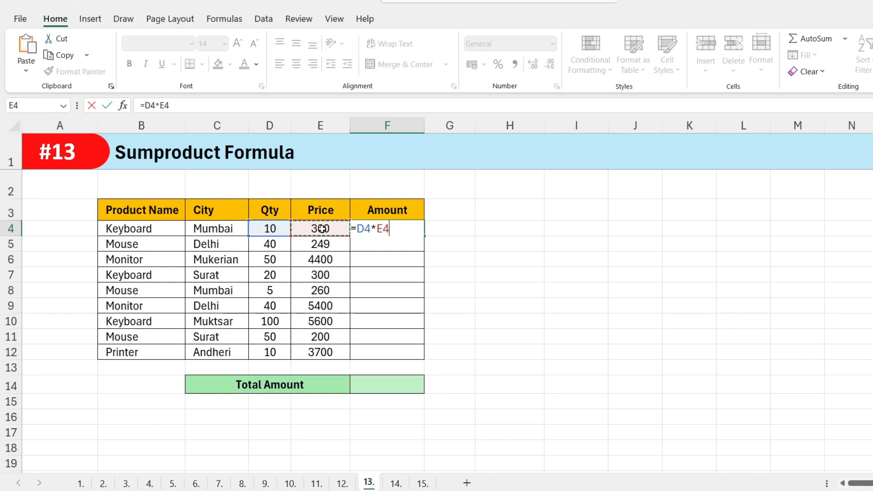
key(Return)
click(392, 225)
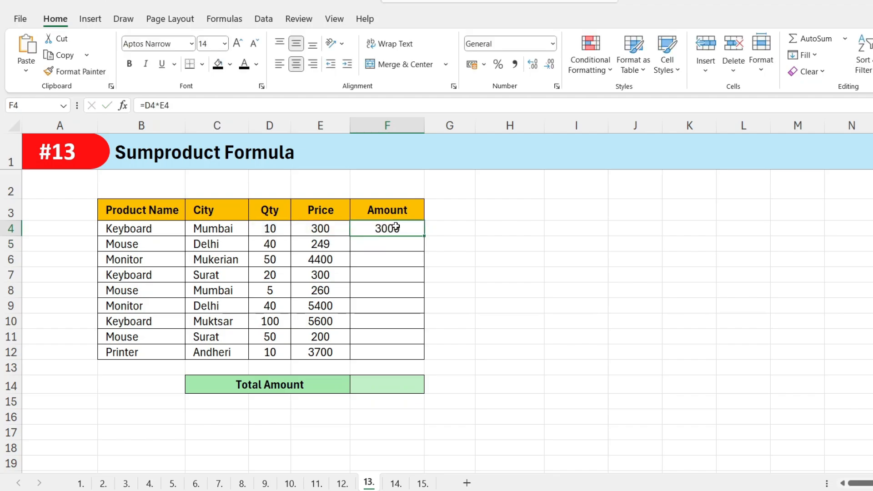
drag(425, 238, 405, 364)
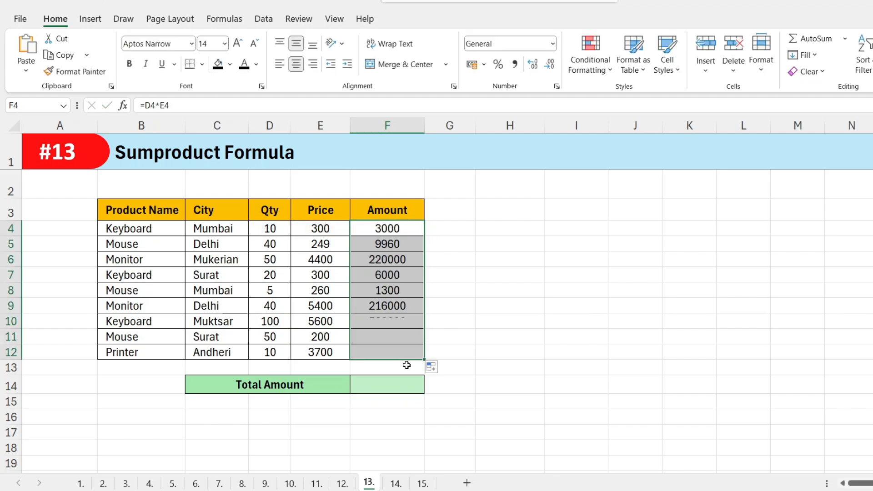
Total the Amount column in F14 with =SUM(F4:F12) and review the amounts being summed.
click(401, 233)
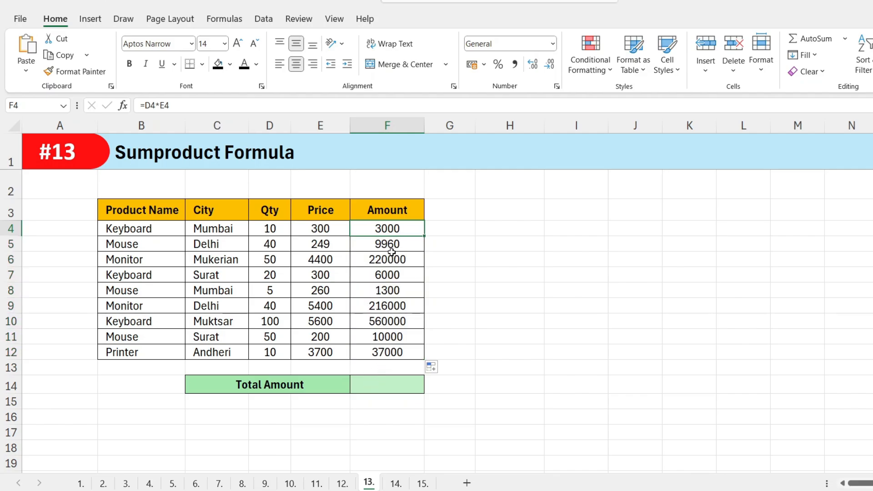
click(372, 390)
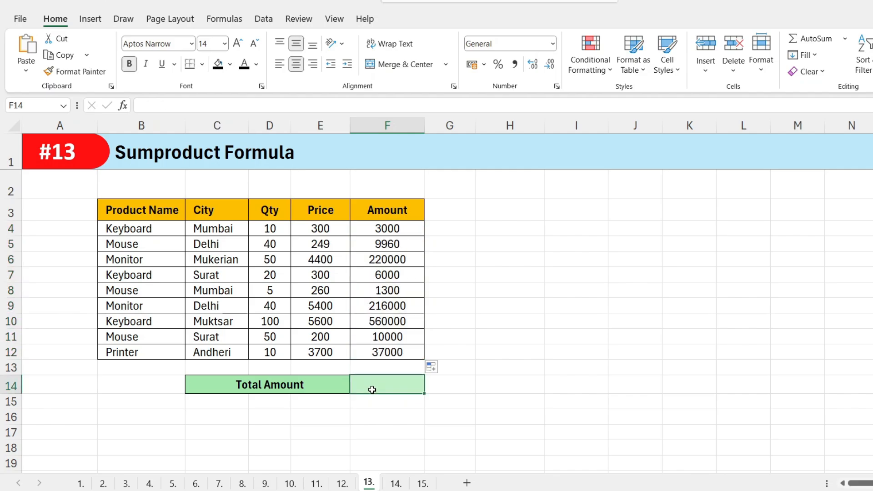
text(=sum)
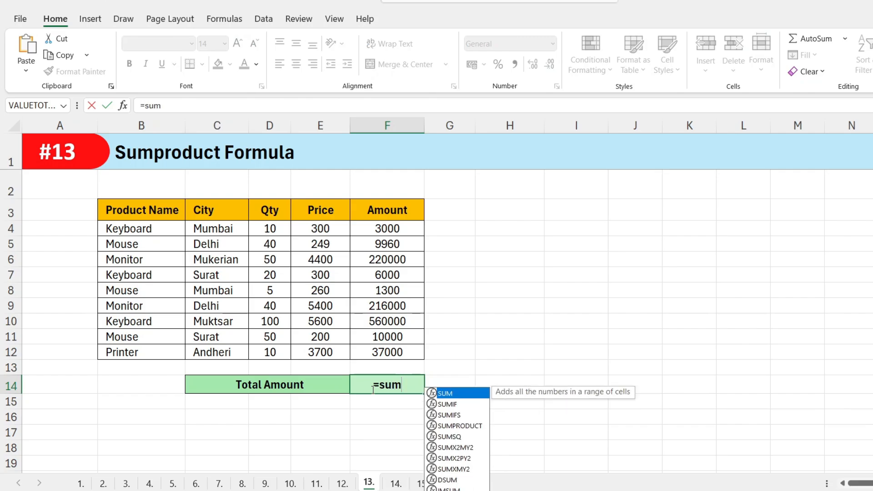
key(Tab)
drag(385, 228, 381, 346)
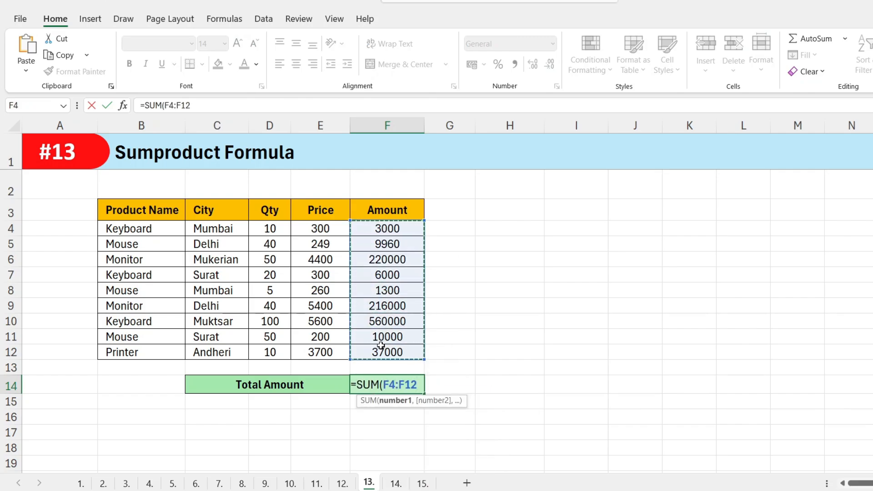
key(Return)
key(Return)
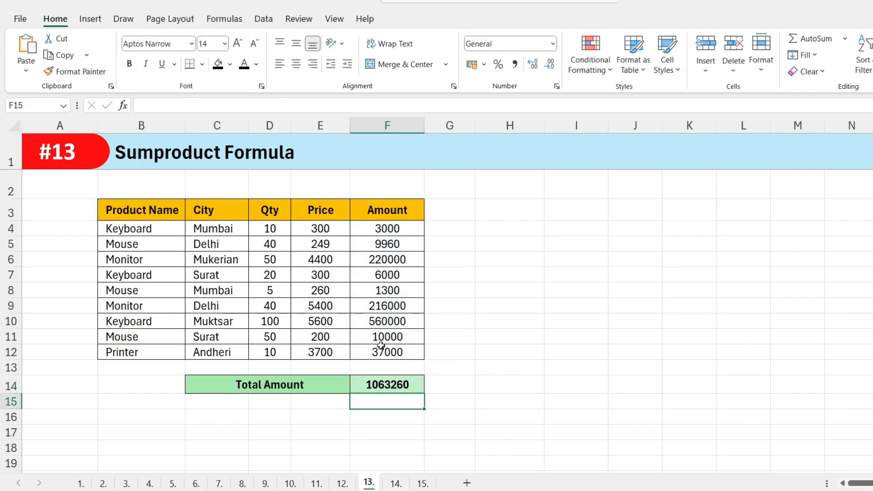
drag(374, 240, 387, 353)
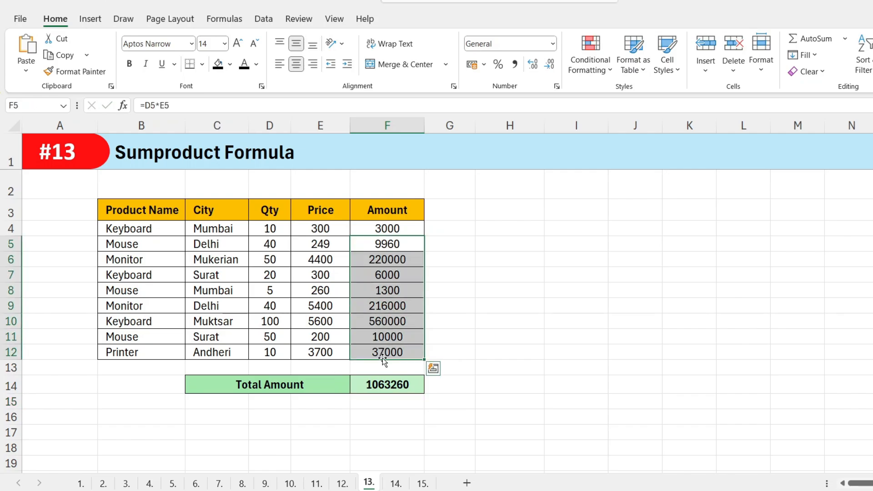
click(385, 384)
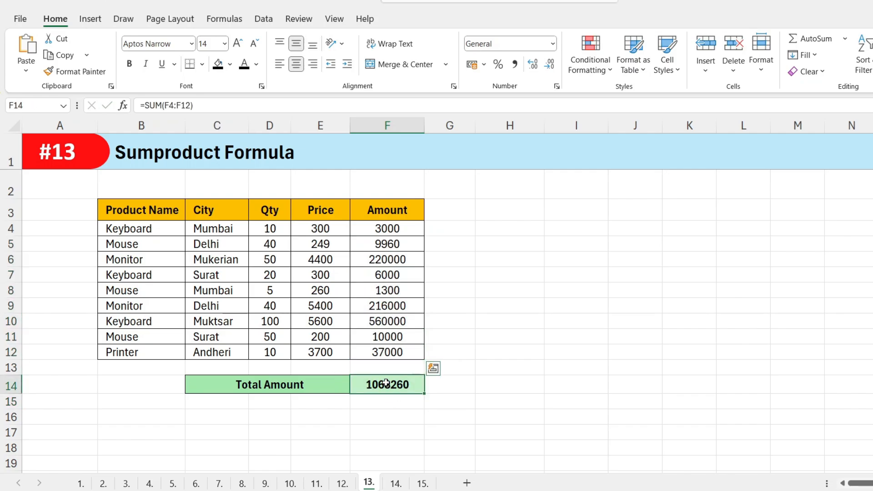
click(391, 244)
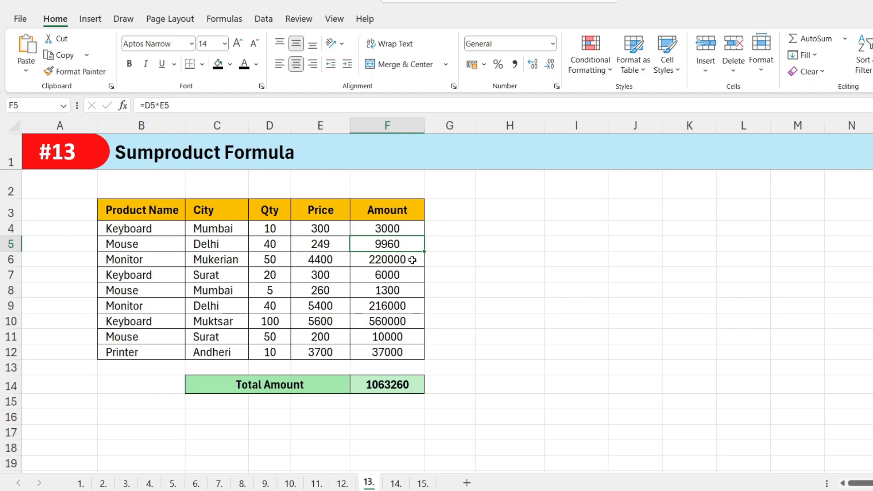
Replace the total in F14 with =SUMPRODUCT(D4:D12,E4:E12), computed directly from the Qty and Price columns.
click(382, 384)
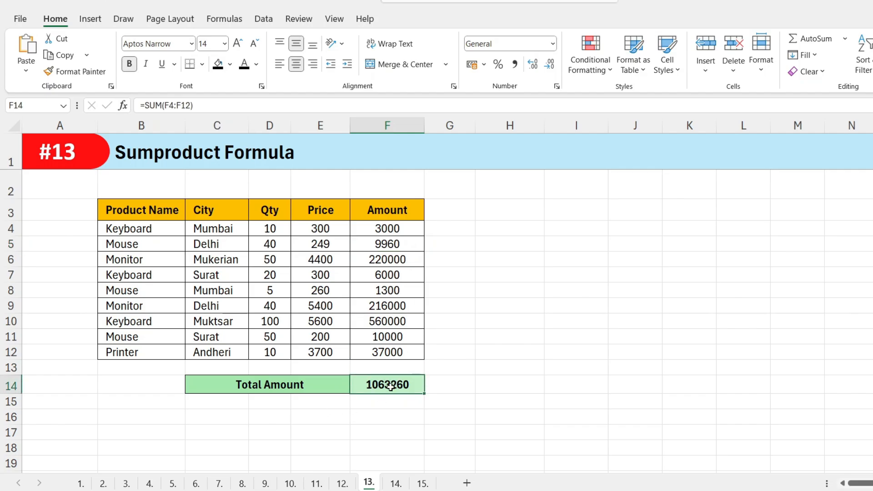
key(Delete)
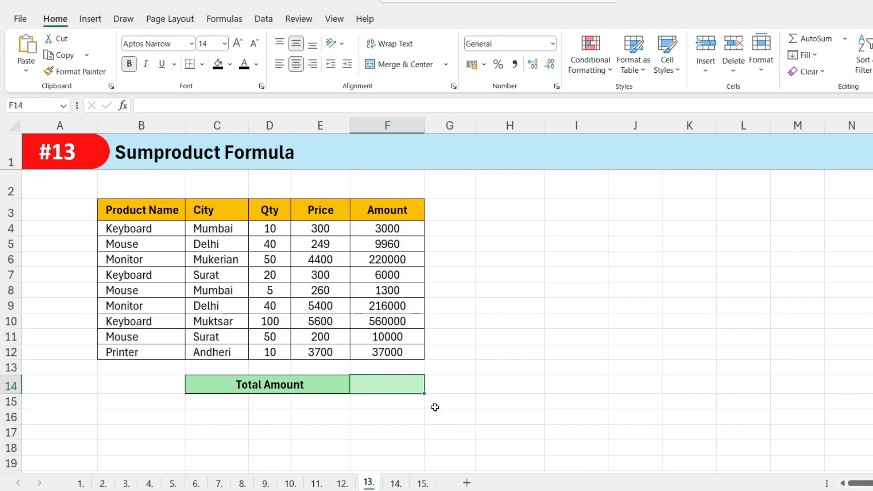
text(=sumpr)
key(Tab)
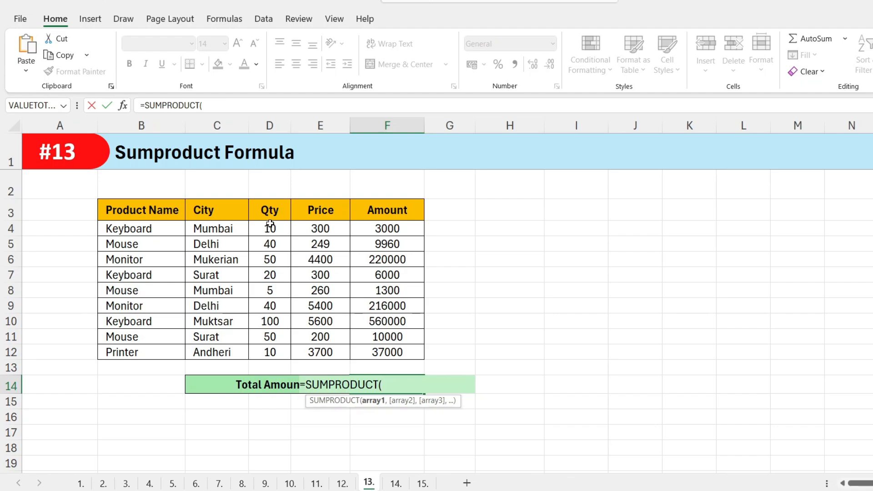
drag(270, 223, 271, 349)
text(,)
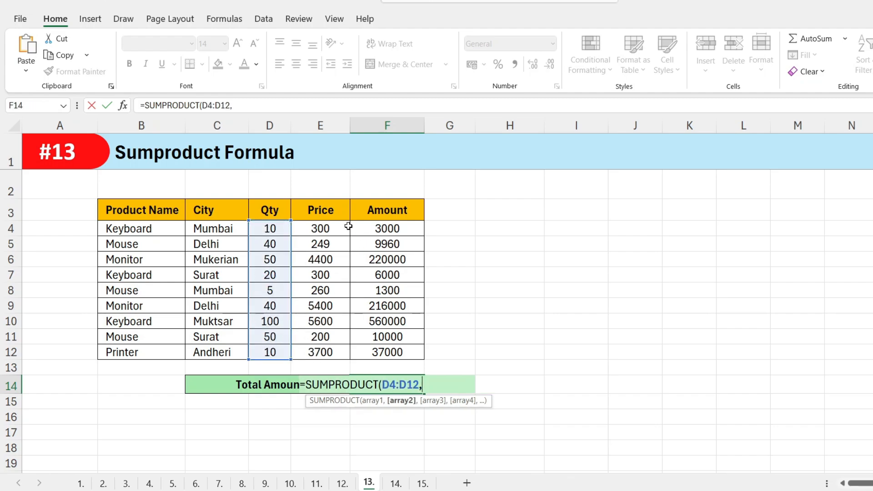
drag(322, 226, 320, 350)
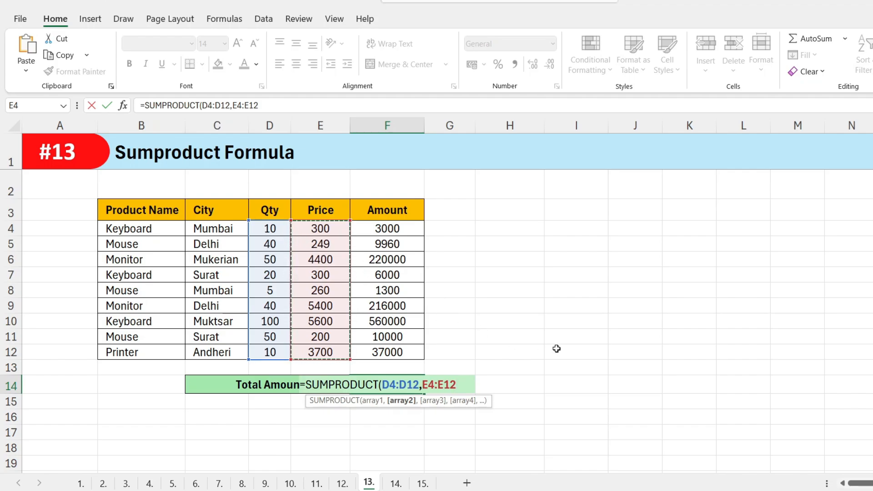
key(Return)
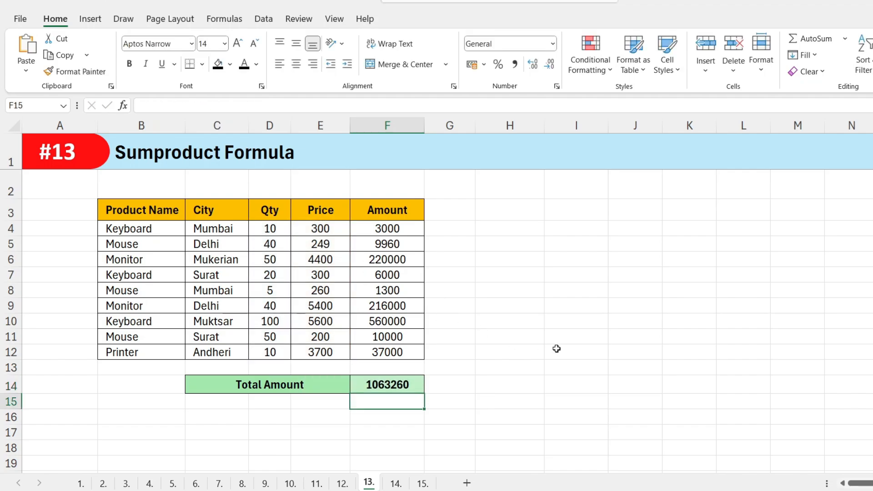
Compare row 4's Qty, Price and Amount with the SUMPRODUCT formula in F14 and inspect its two highlighted ranges.
click(386, 228)
click(269, 228)
click(317, 225)
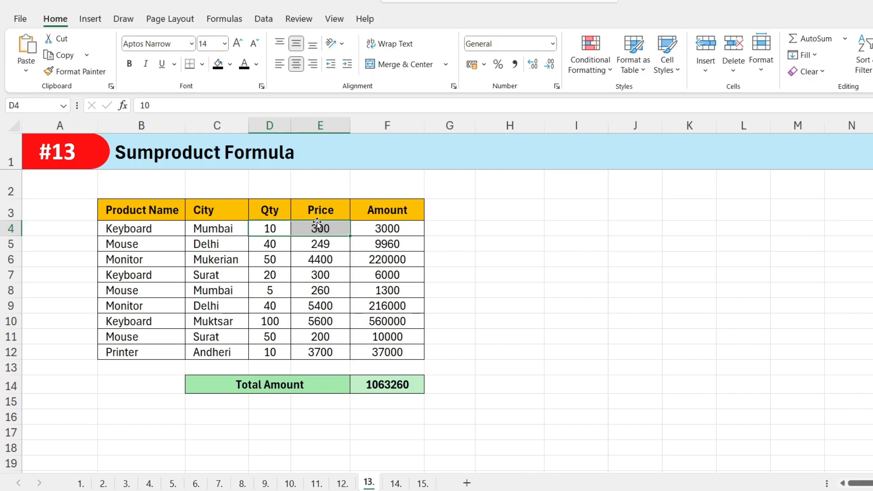
click(373, 224)
click(371, 383)
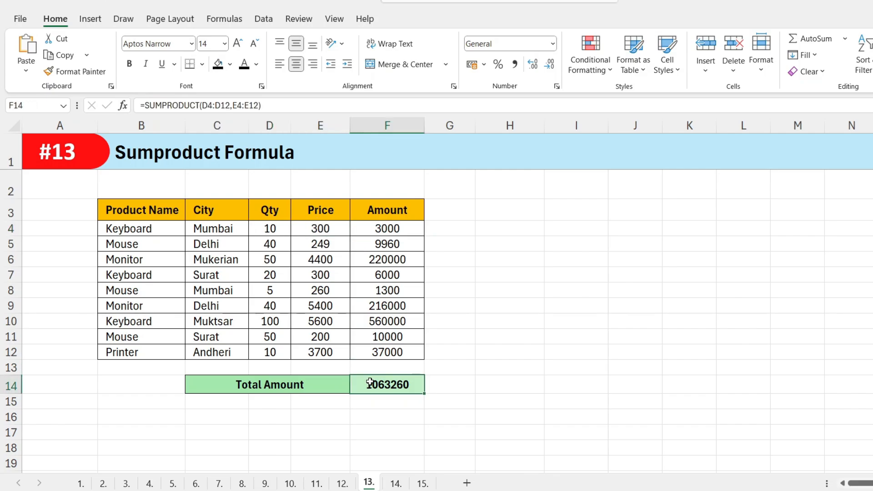
double_click(371, 382)
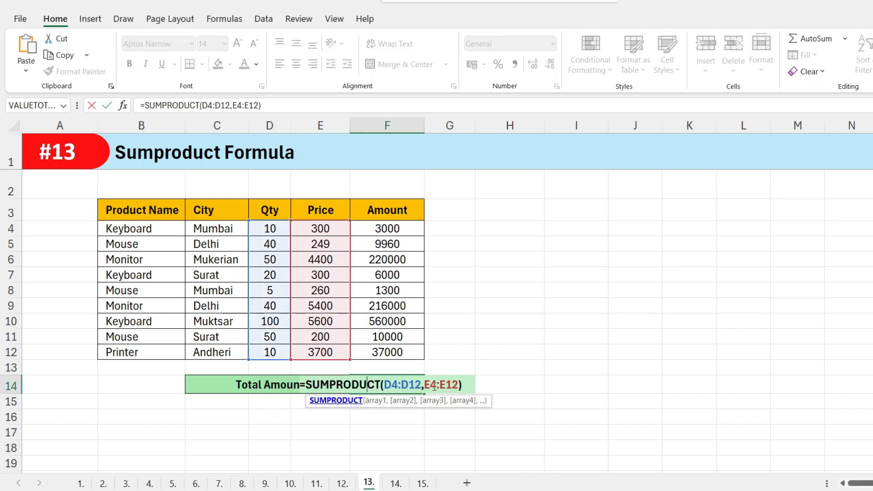
key(Return)
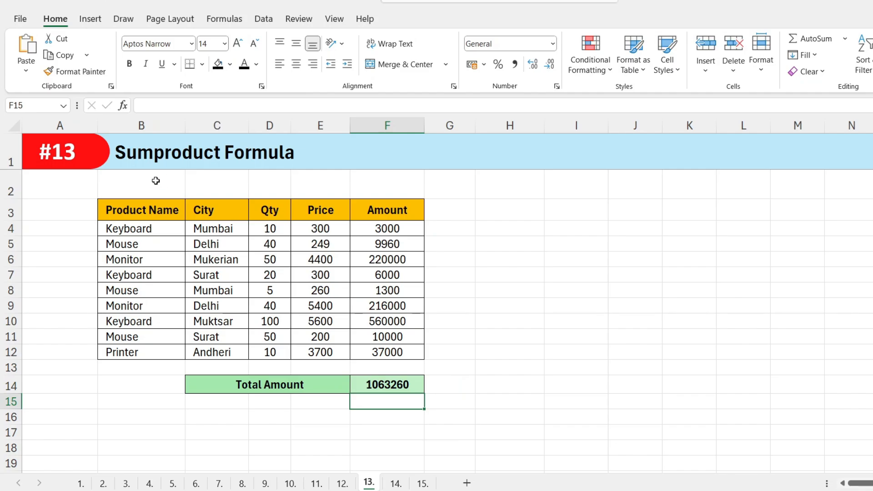
drag(275, 229, 314, 228)
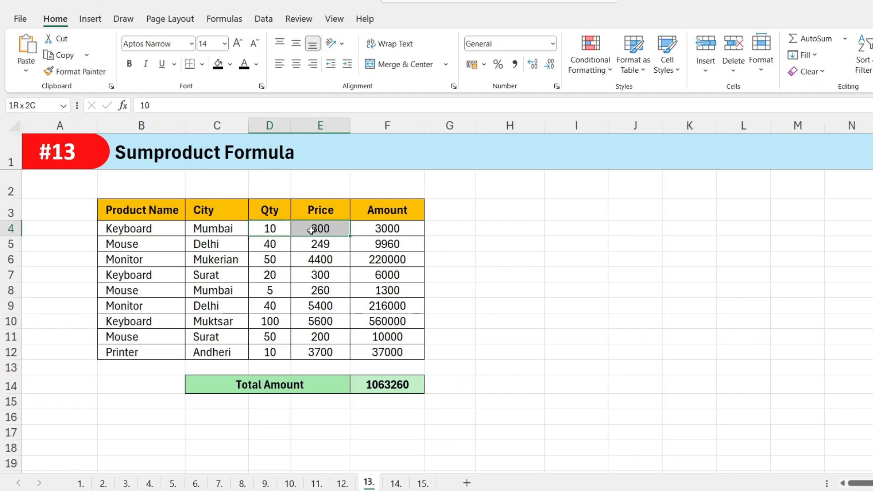
click(383, 379)
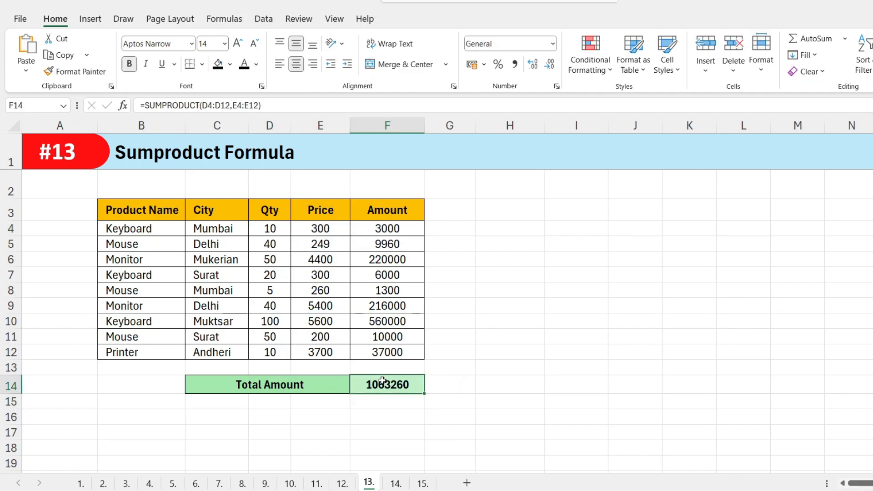
double_click(383, 381)
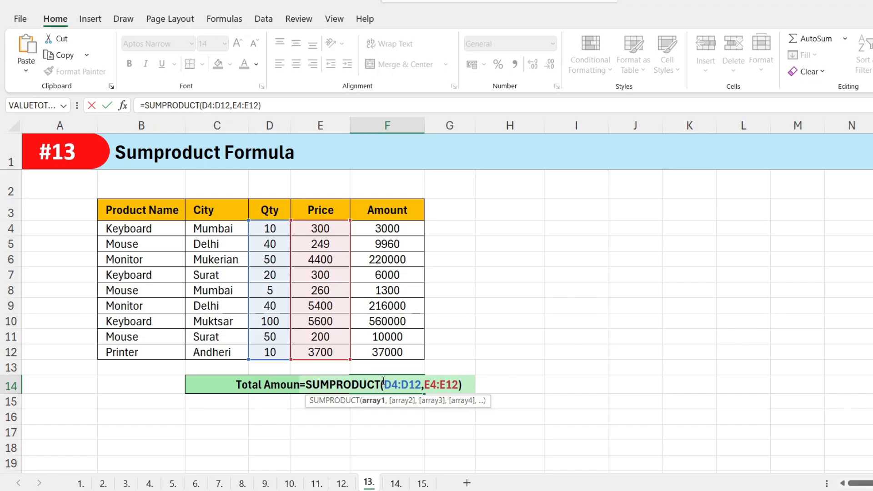
key(Return)
click(409, 381)
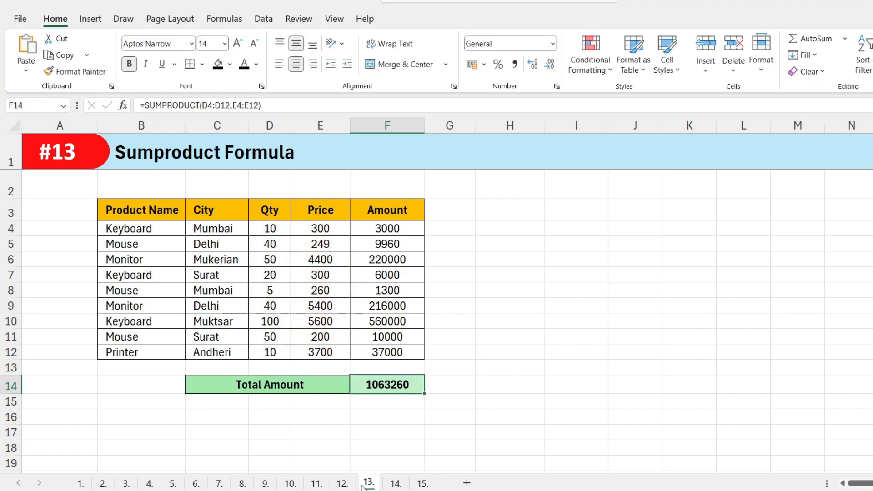
Go to sheet 14 and examine the Quotient table's item names, Total Items and Items Per Box, especially row 4.
click(395, 484)
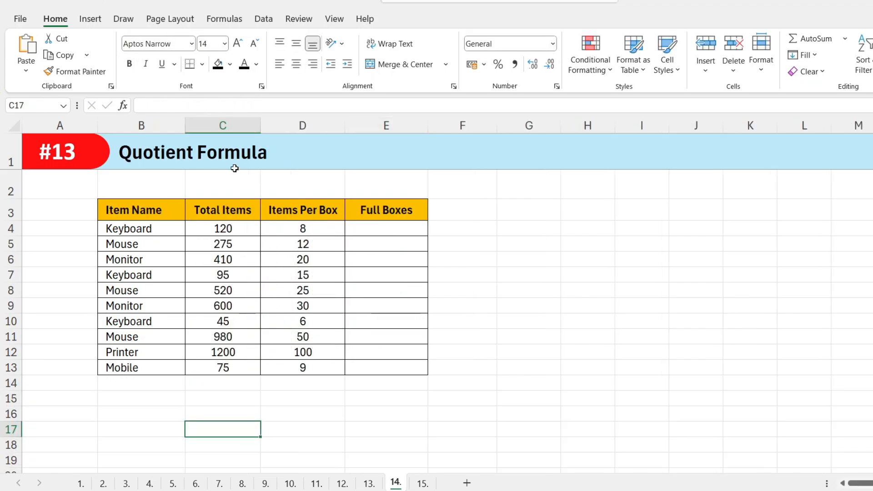
click(220, 273)
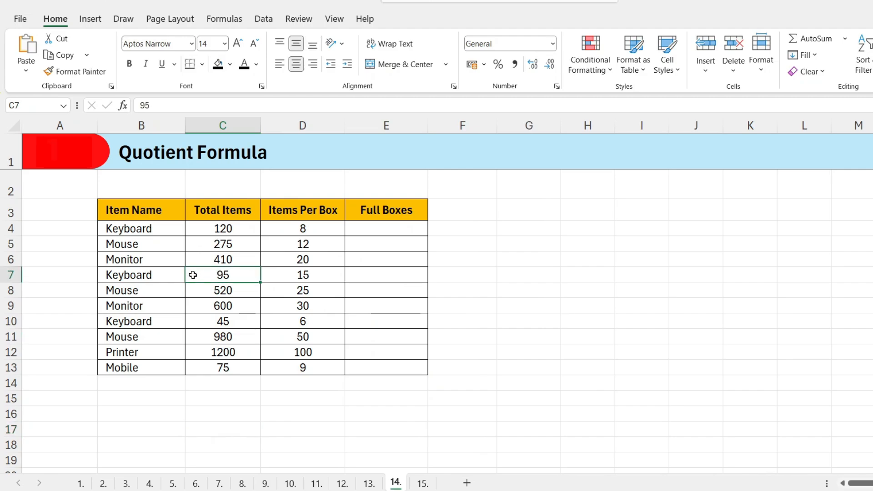
drag(228, 229, 298, 347)
click(180, 248)
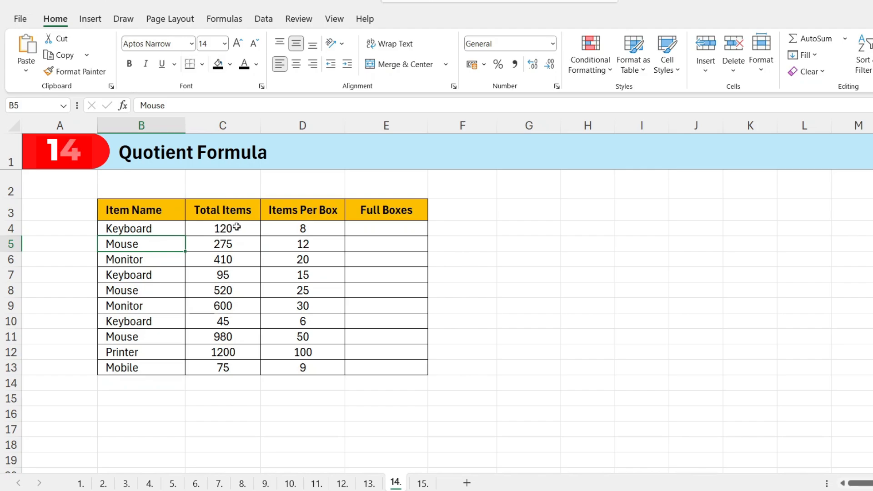
click(232, 227)
key(Right)
key(Left)
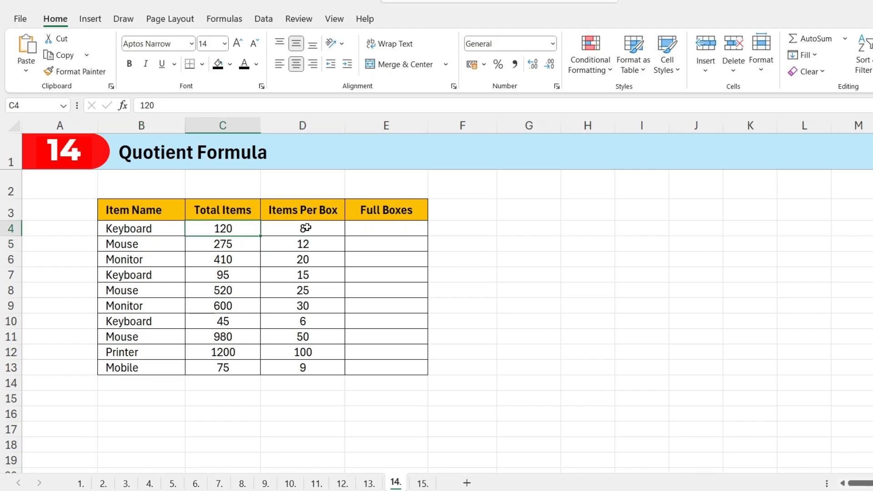
click(307, 228)
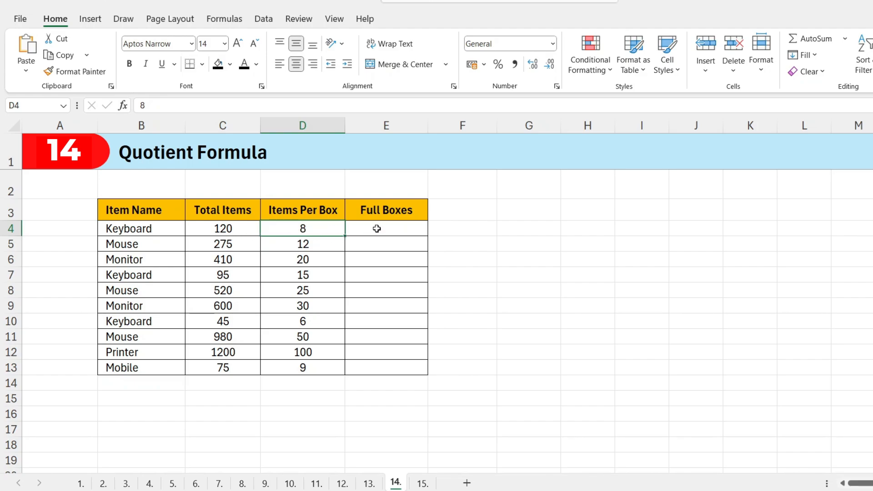
Calculate the Keyboard's full boxes in E4 with =QUOTIENT(C4,D4).
click(377, 228)
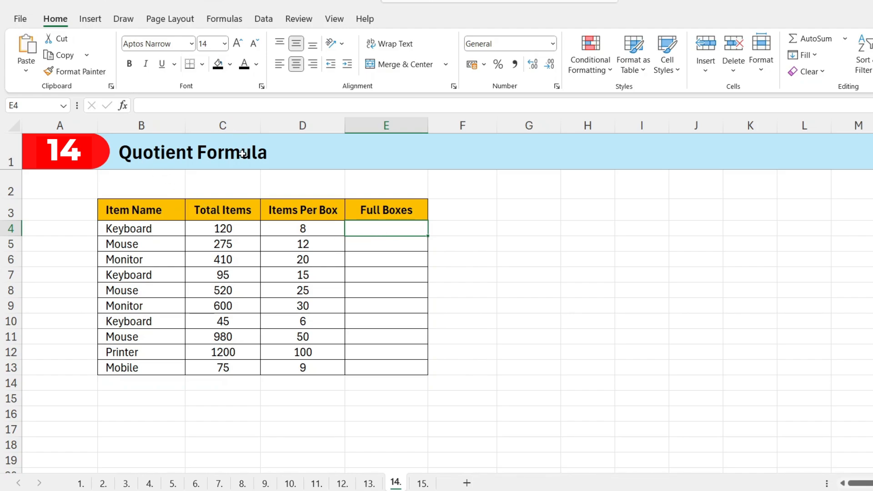
text(=)
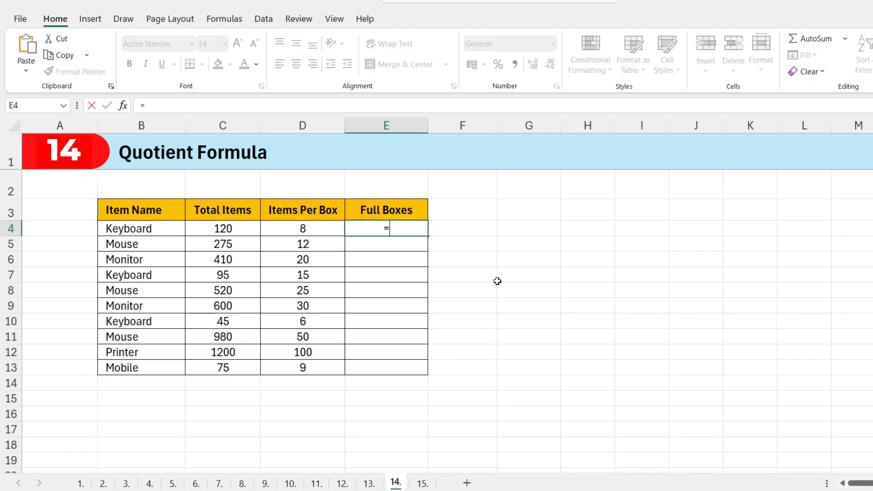
text(q)
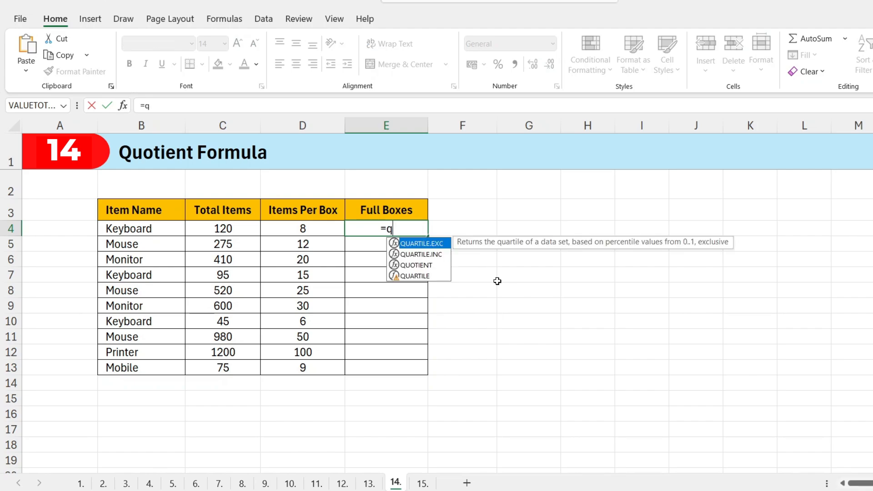
key(Tab)
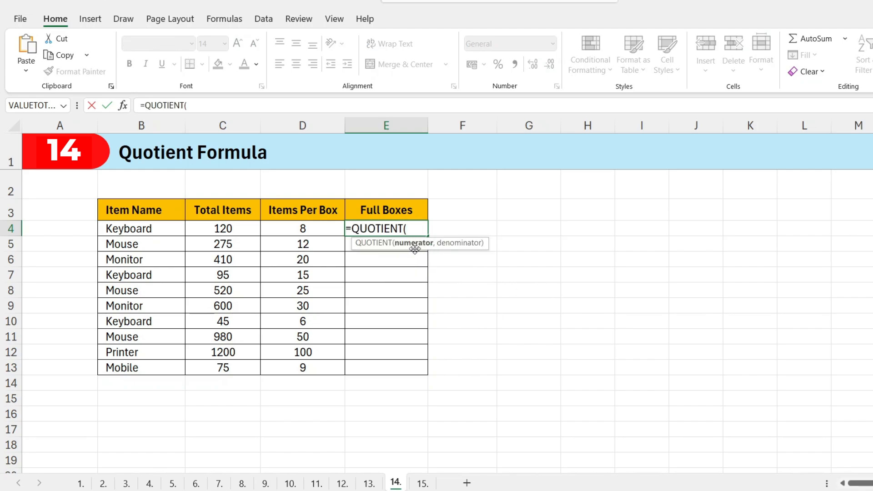
click(209, 233)
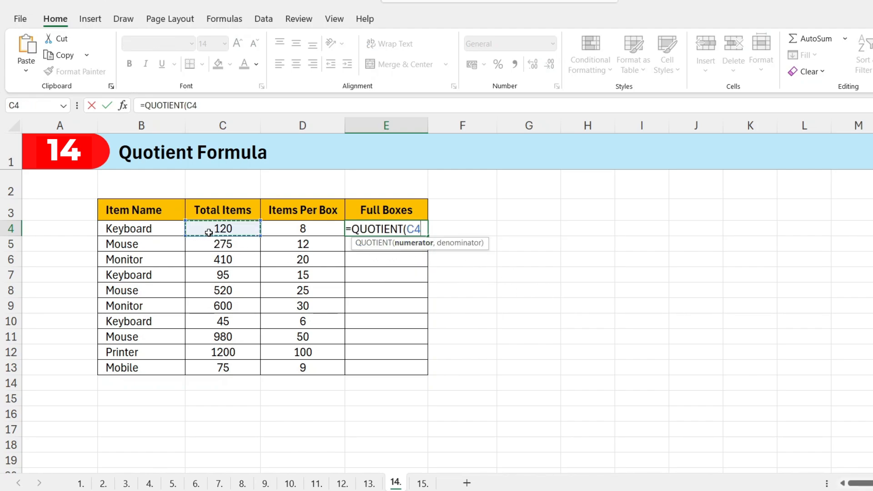
text(,)
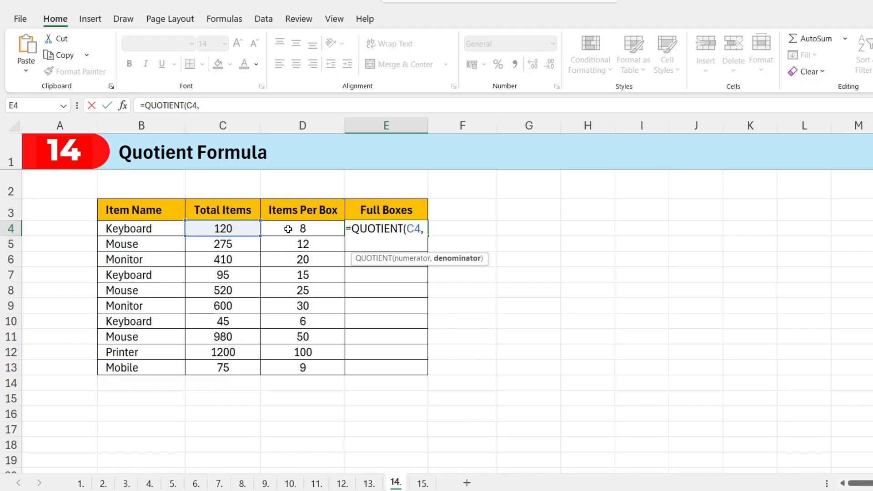
click(288, 228)
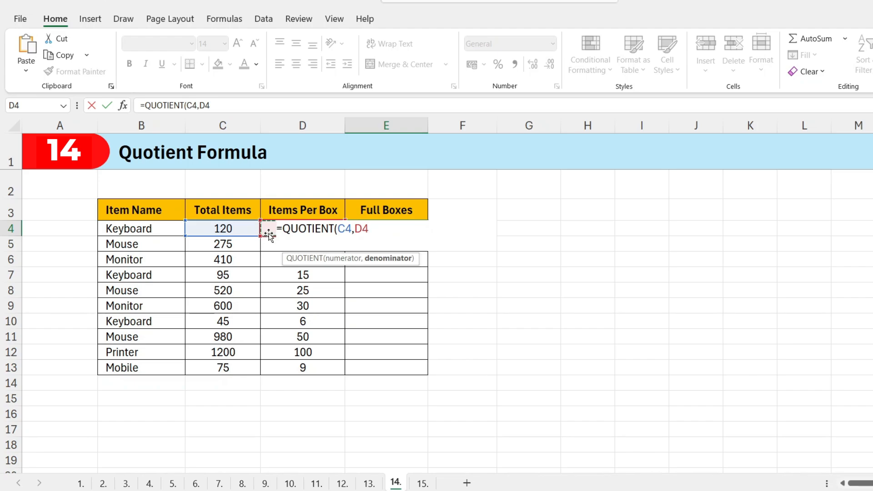
key(Return)
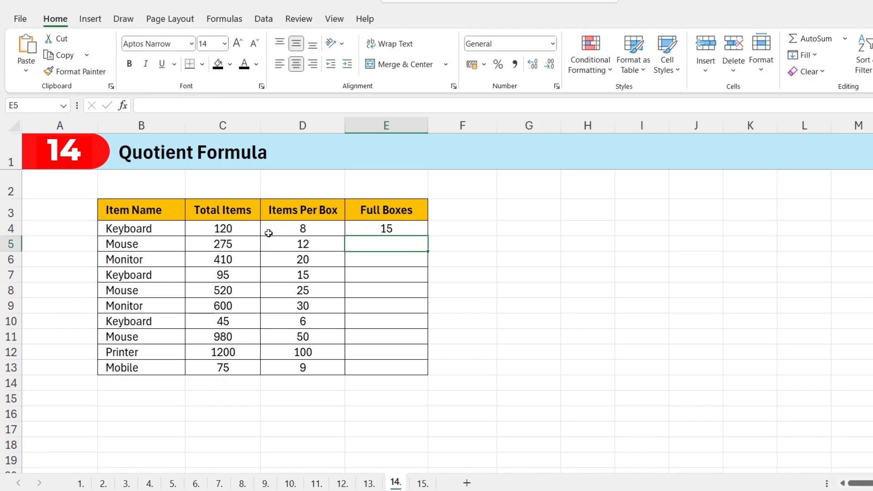
Fill the QUOTIENT formula from E4 down to E13 for the remaining items.
drag(223, 224, 276, 227)
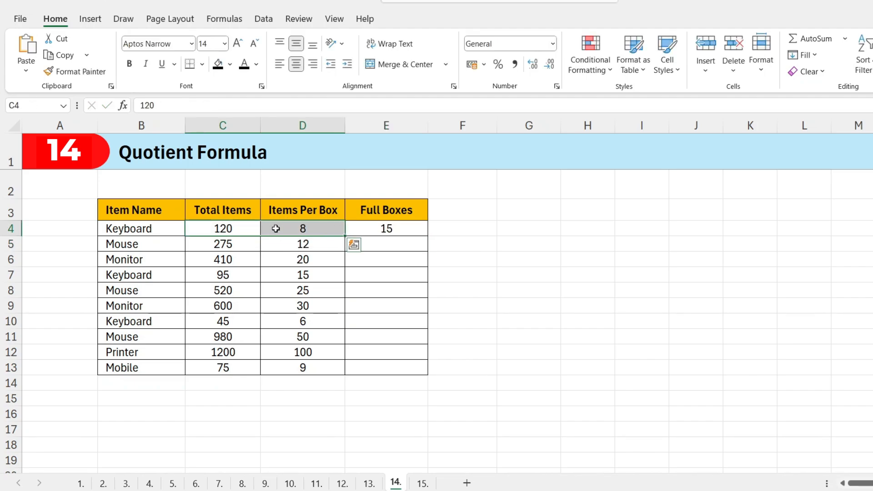
click(385, 230)
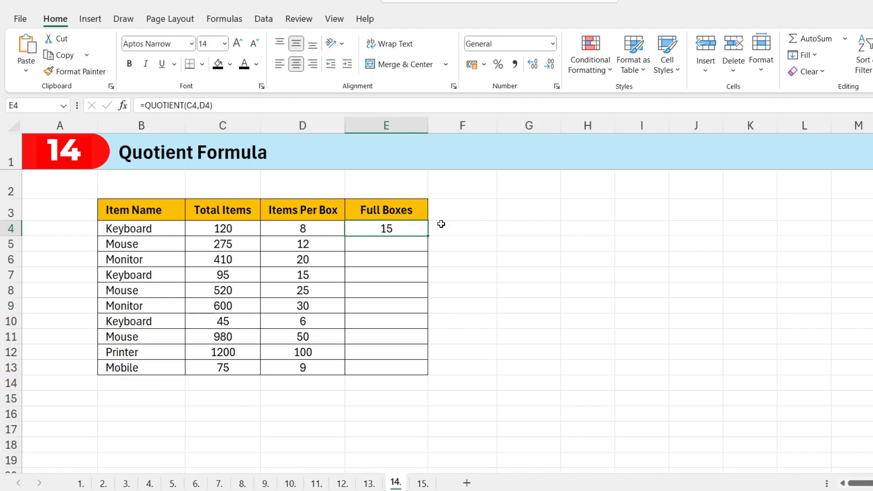
drag(429, 234, 405, 379)
Review the Full Boxes column on sheet 14 and compare row 4's Total Items and Items Per Box with its QUOTIENT formula.
click(259, 315)
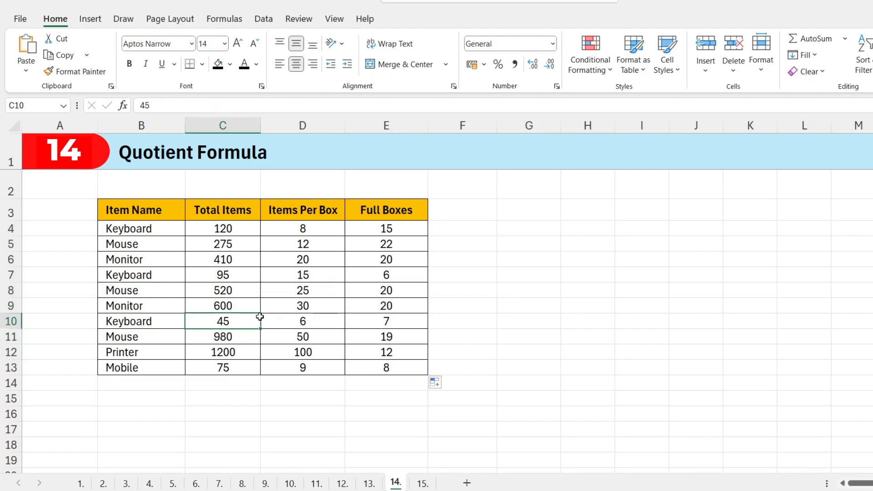
drag(388, 230, 390, 365)
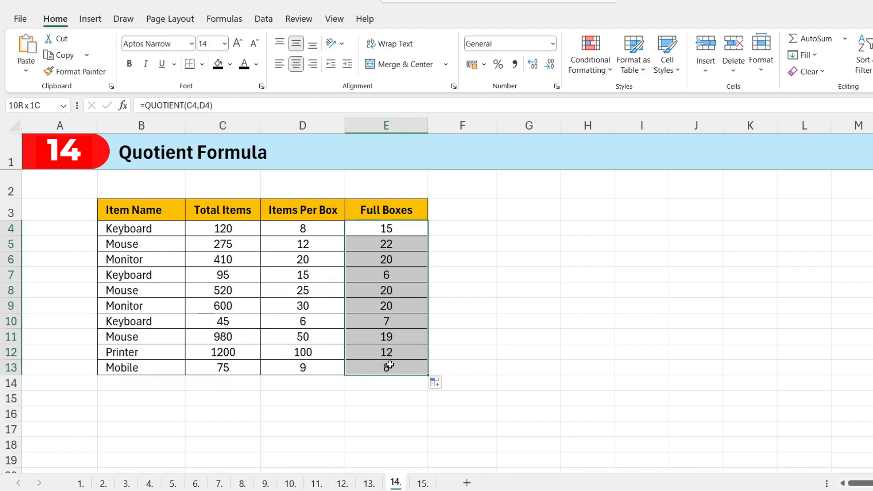
click(270, 317)
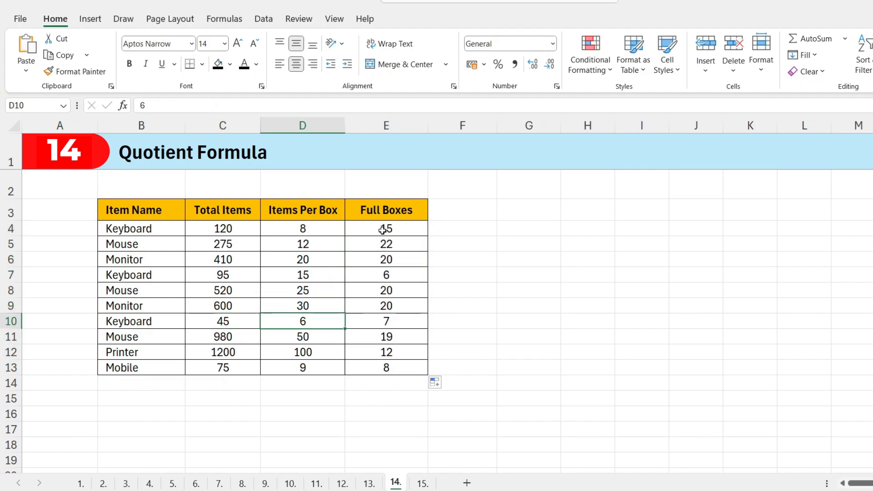
drag(222, 231, 284, 227)
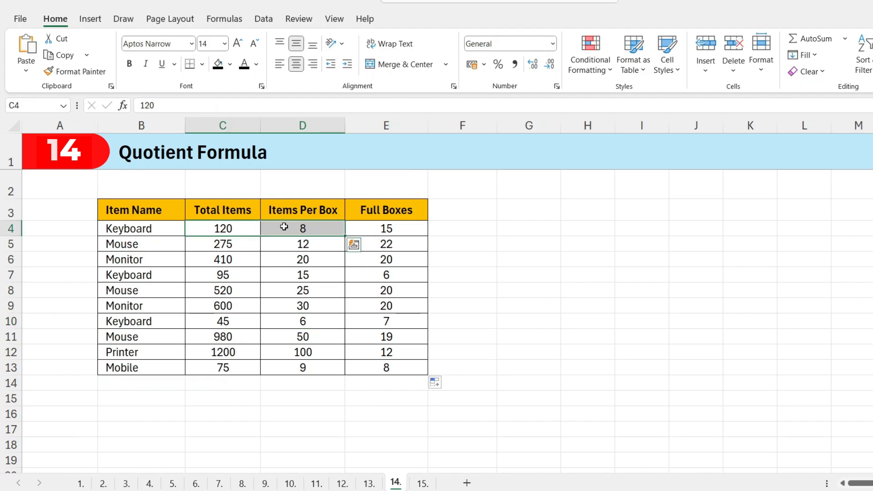
click(380, 225)
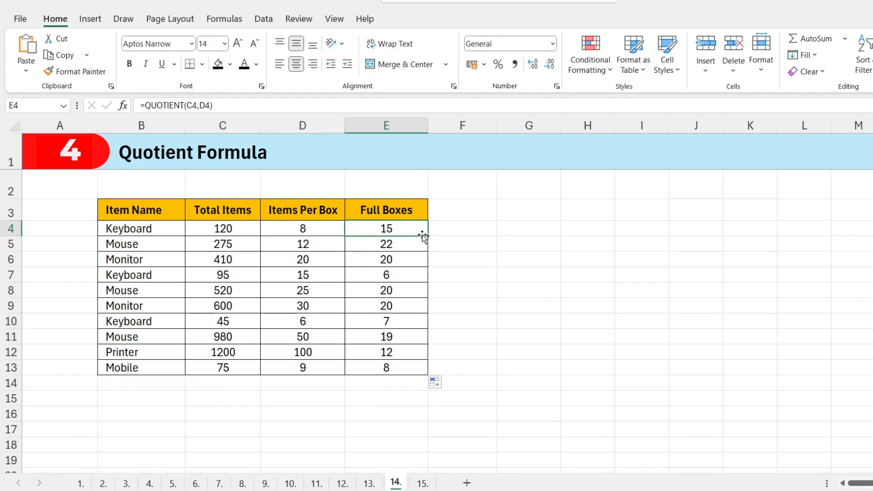
click(364, 426)
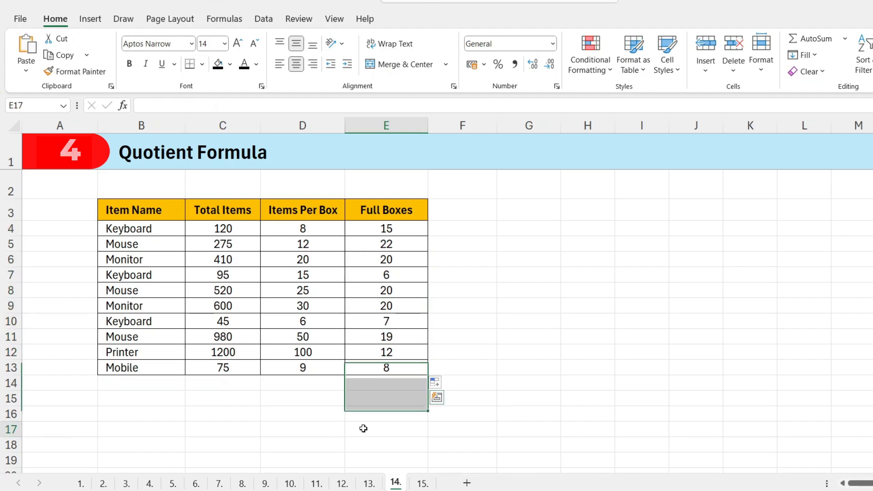
Open sheet 15 and compare its Mod table layout with the Quotient table on sheet 14.
click(419, 485)
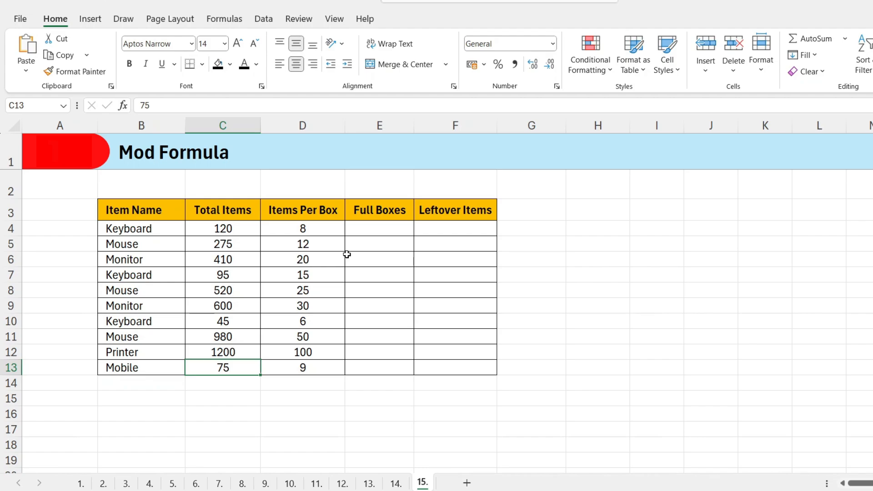
click(384, 229)
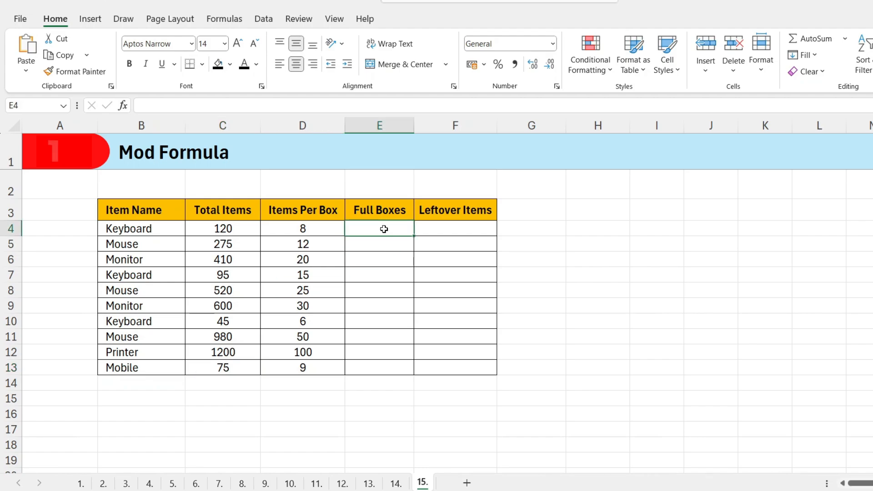
click(399, 484)
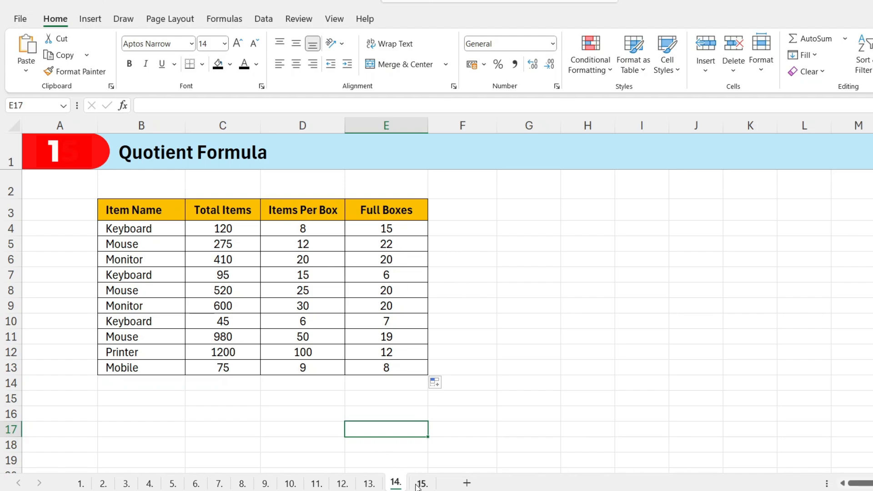
click(418, 485)
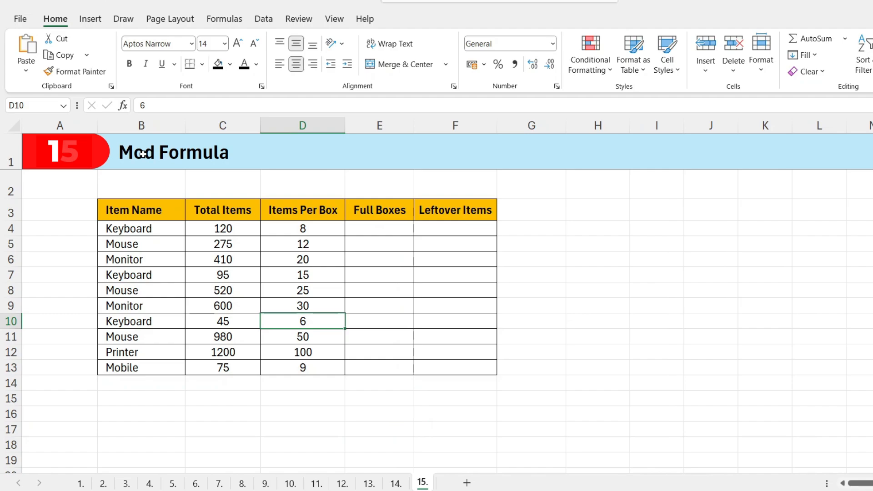
Examine the Mod table's Total Items, Items Per Box and empty Full Boxes columns, especially row 4.
click(359, 250)
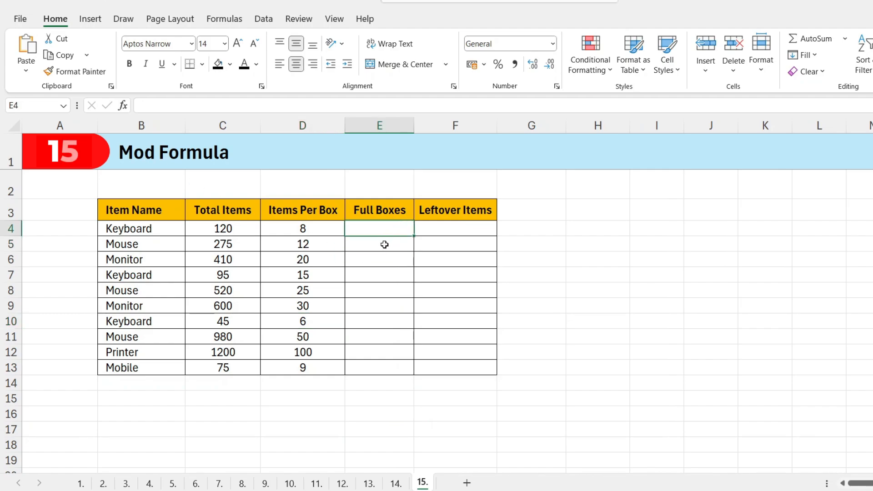
click(384, 321)
drag(223, 245, 302, 275)
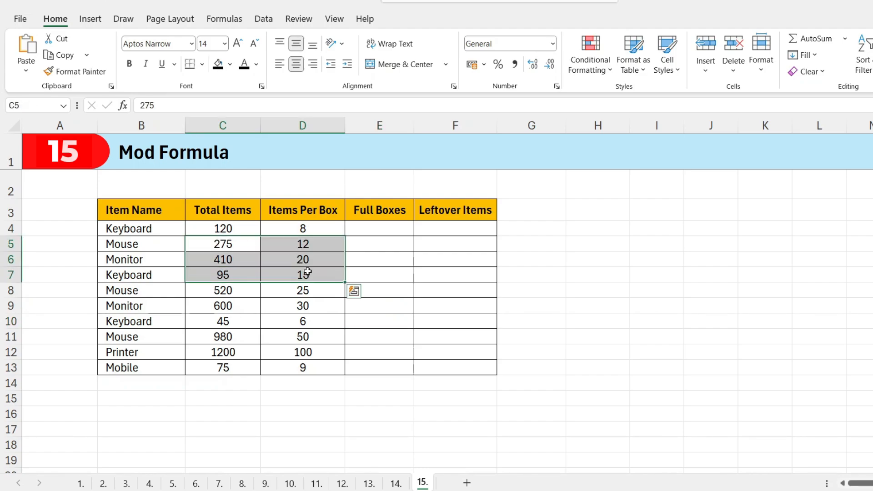
click(371, 224)
click(214, 227)
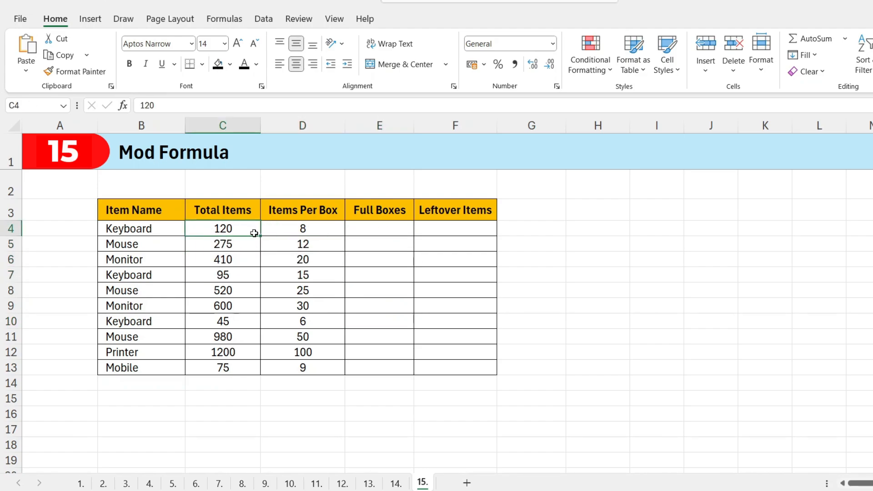
click(304, 230)
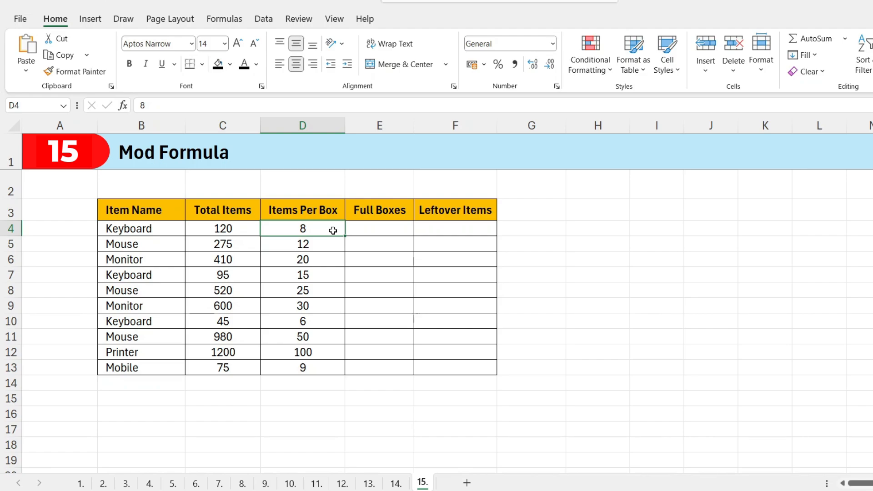
Calculate the first Keyboard's full boxes in E4 of the Mod table with =QUOTIENT(C4,D4).
click(383, 230)
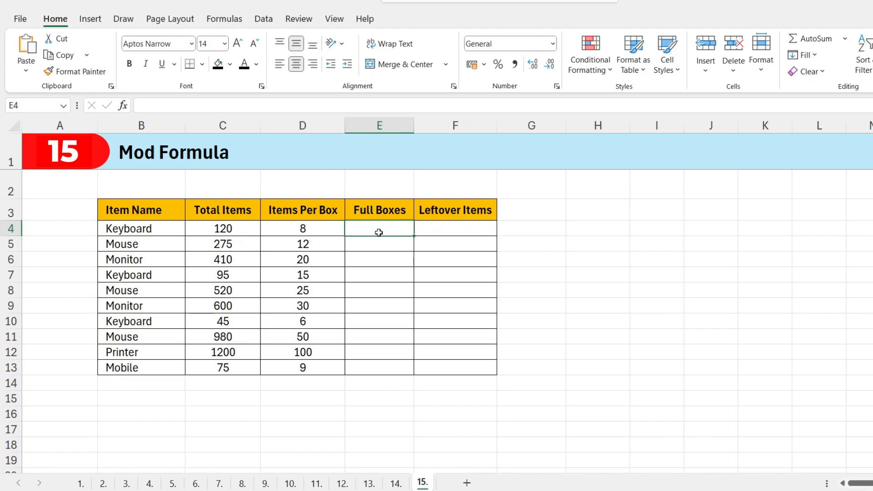
text(=q)
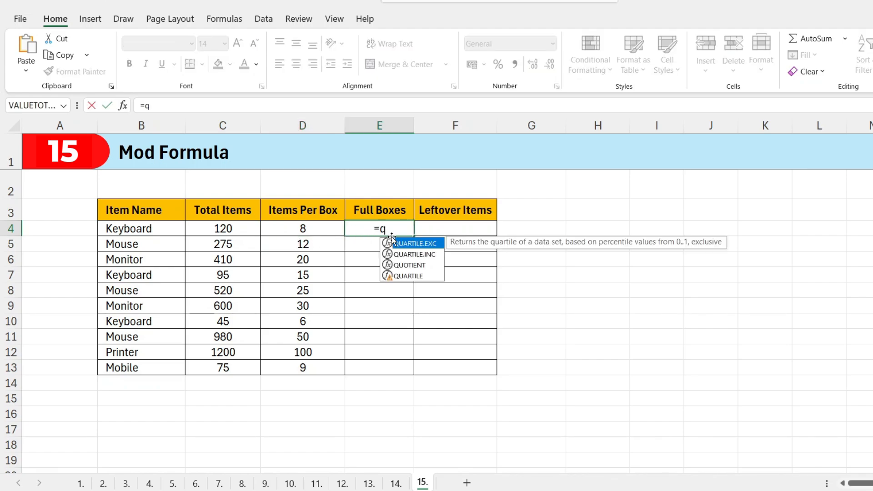
text(uot)
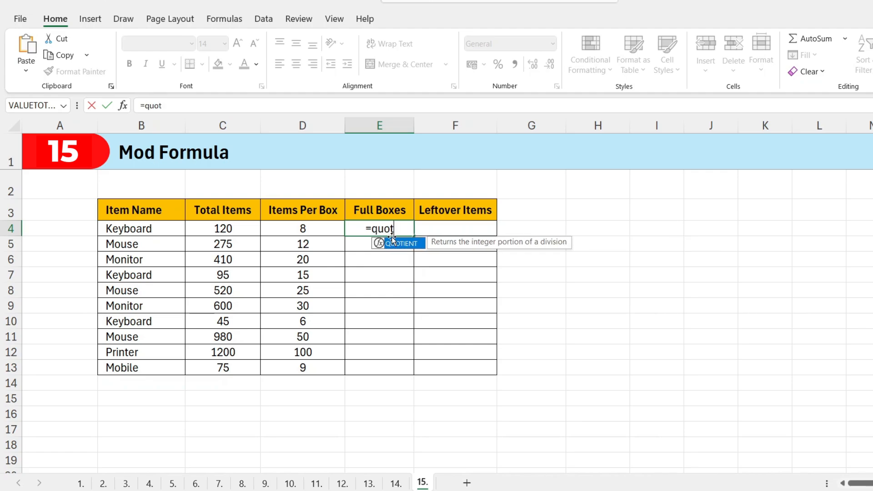
key(Tab)
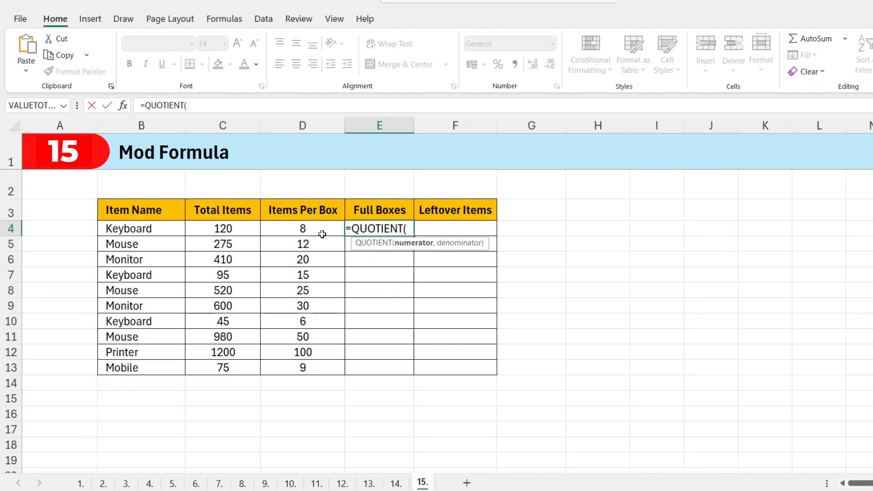
click(230, 228)
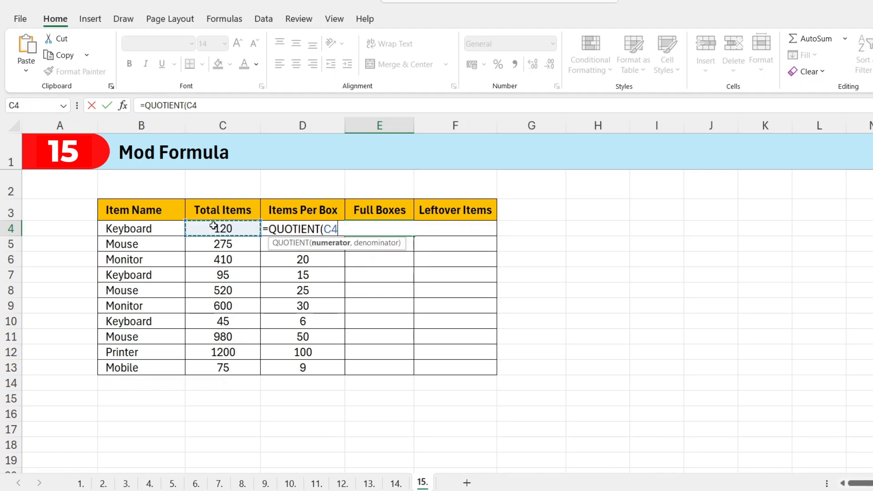
text(,)
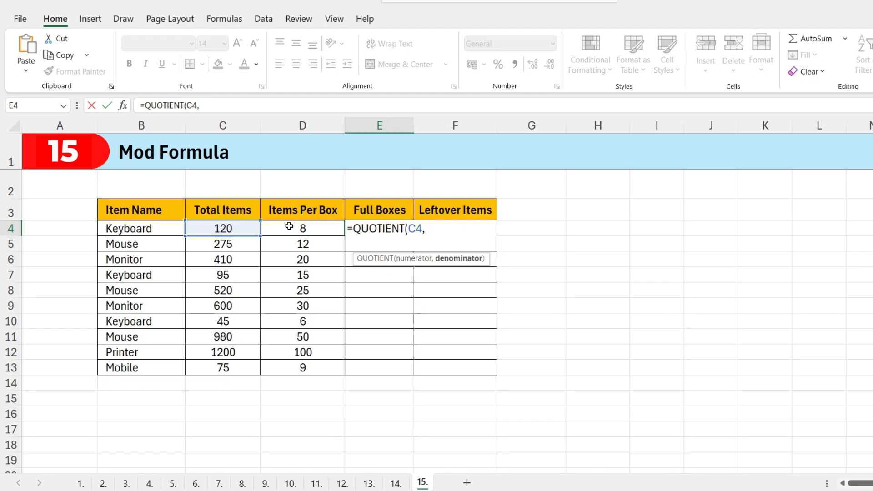
click(287, 230)
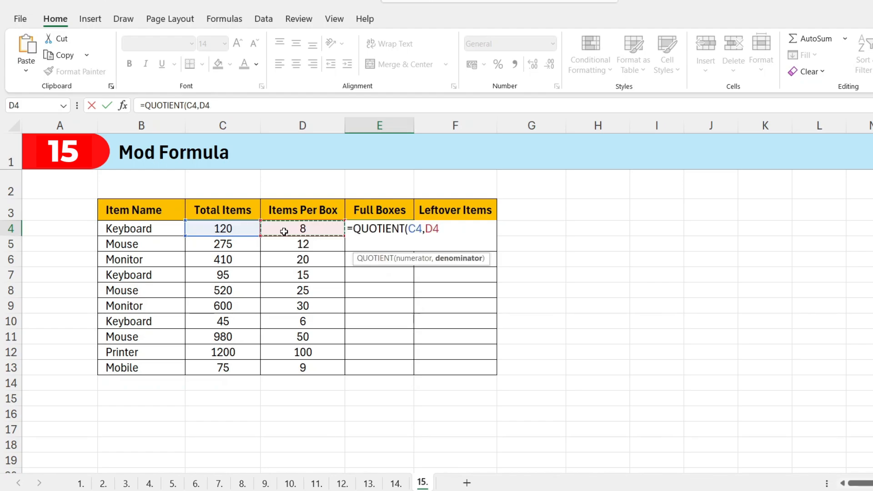
text())
key(Return)
Fill the Mod table's Full Boxes formula from E4 down to E13.
click(384, 225)
click(317, 228)
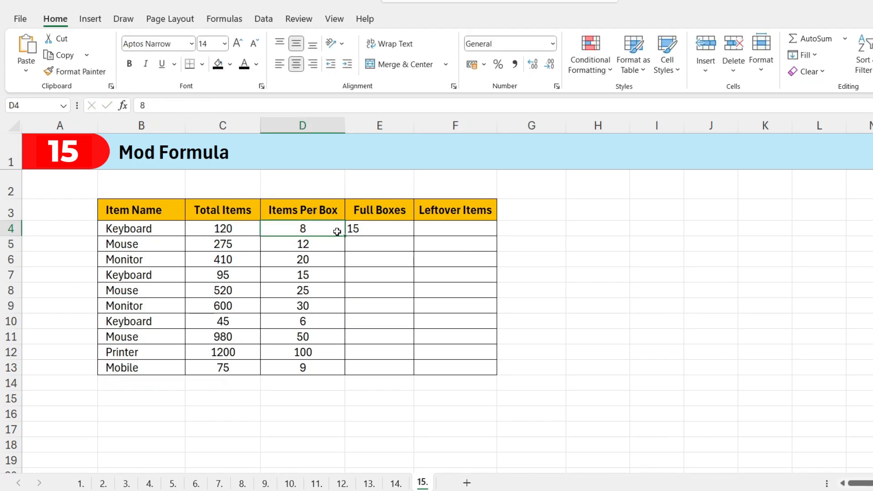
click(389, 230)
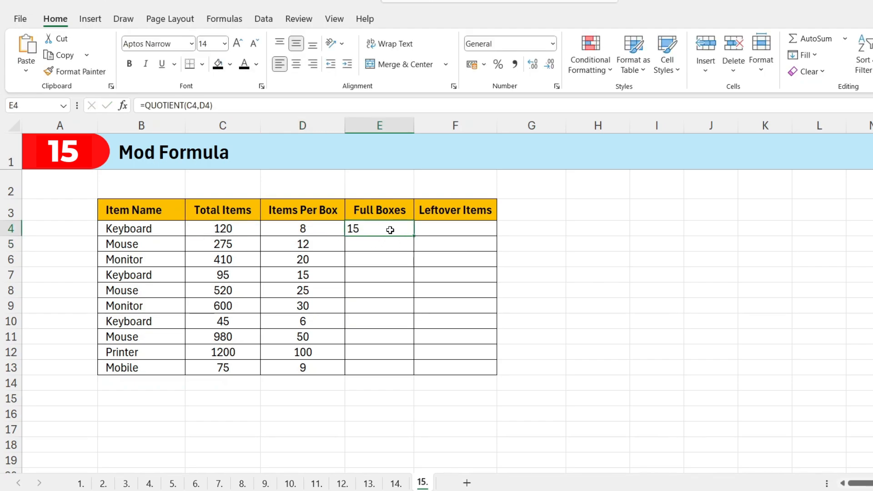
drag(413, 236, 386, 381)
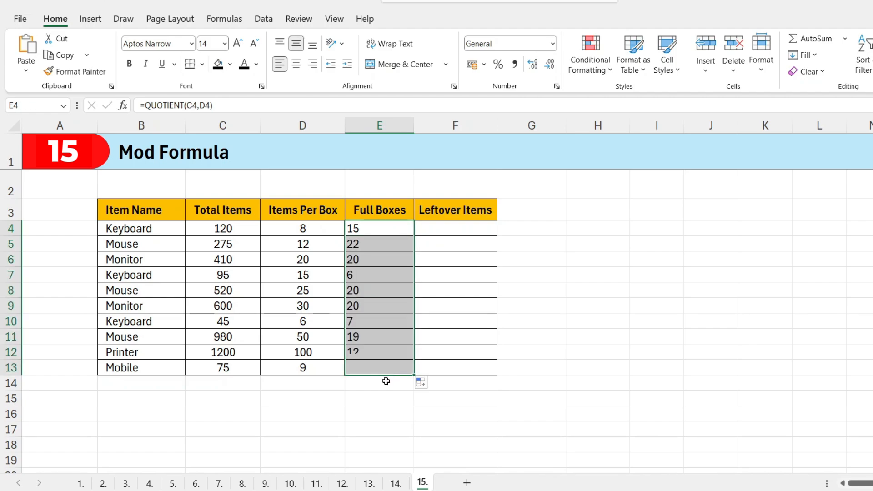
Review the filled Full Boxes values in E4:E13 against the Items Per Box column.
click(368, 260)
key(Down)
key(Down)
key(Down)
key(Down)
key(Down)
key(Down)
drag(306, 250, 302, 321)
drag(387, 230, 386, 367)
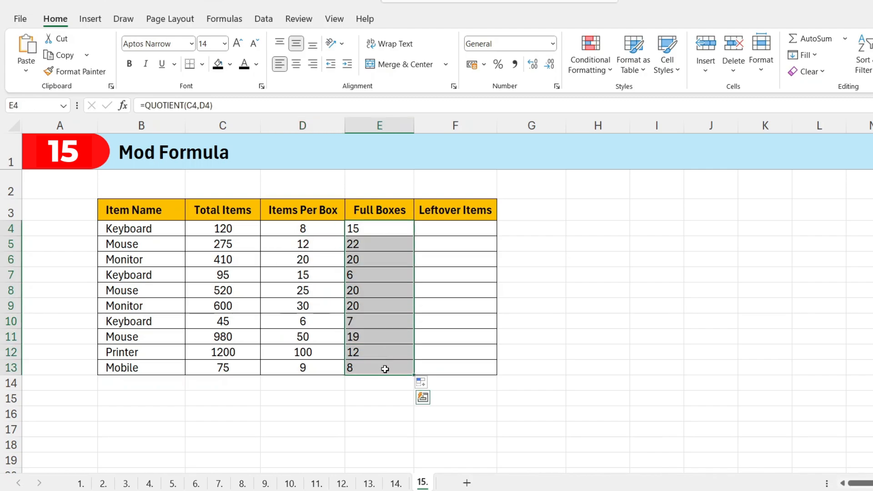
Examine the Mouse's Total Items, Items Per Box and Full Boxes in row 5 alongside its Leftover Items cell.
click(447, 227)
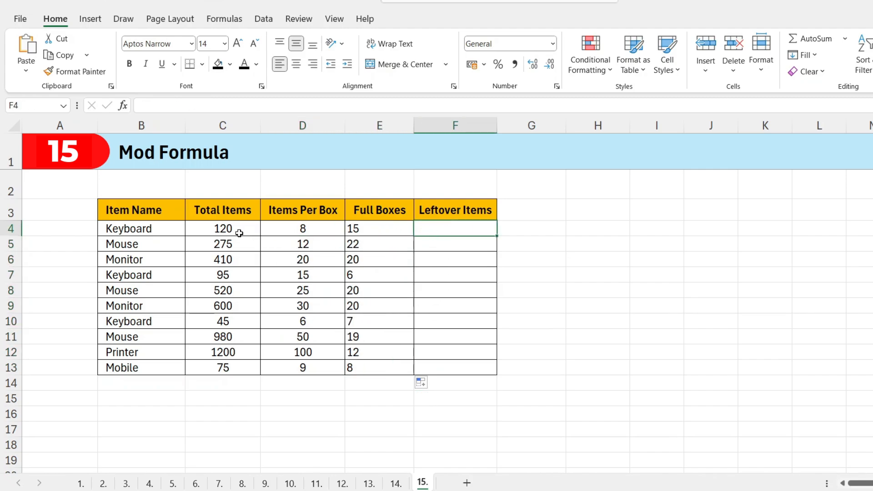
click(227, 245)
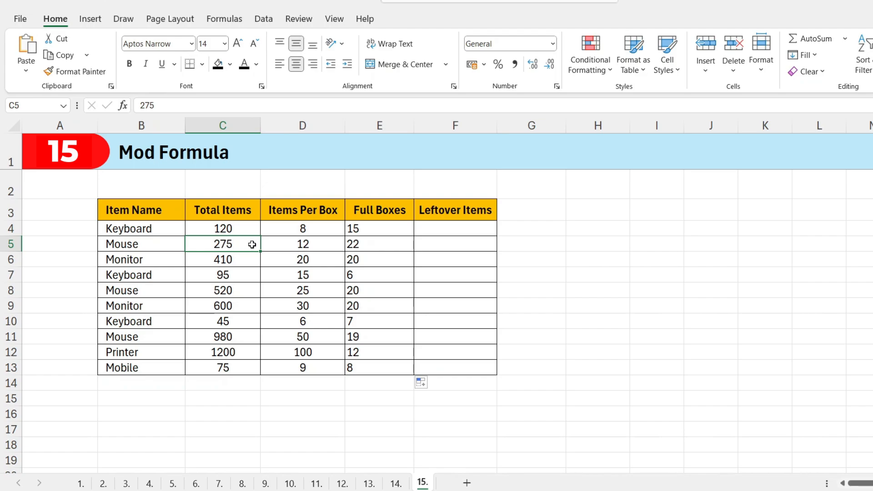
click(296, 245)
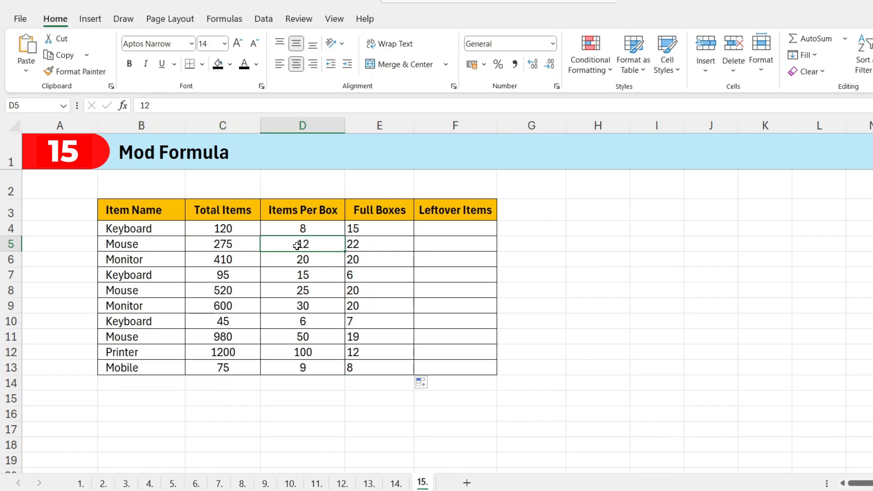
key(Right)
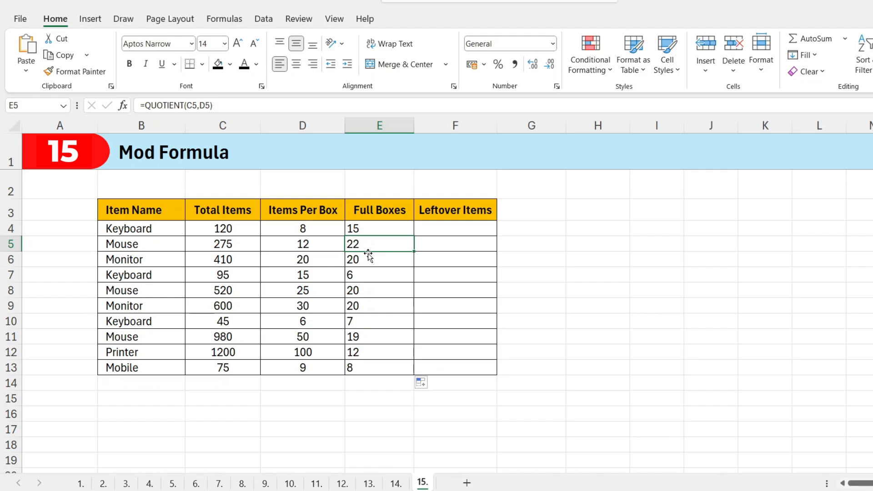
drag(225, 244, 318, 242)
click(448, 242)
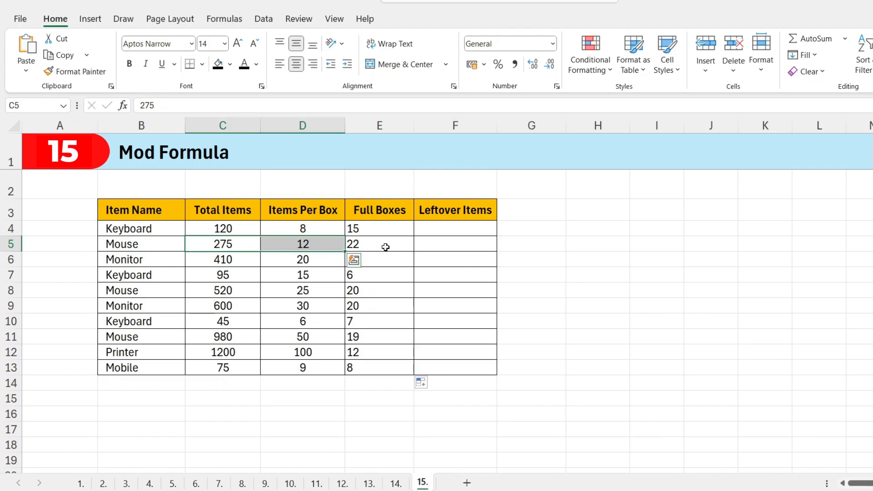
click(387, 246)
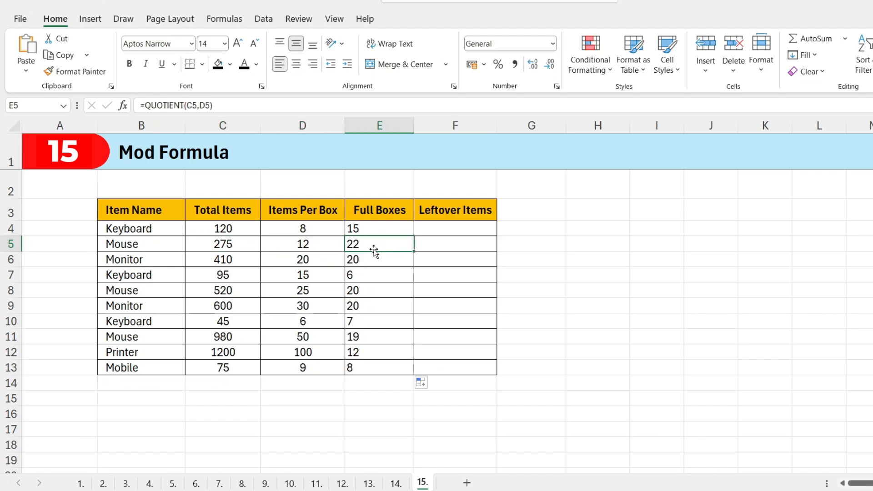
click(308, 245)
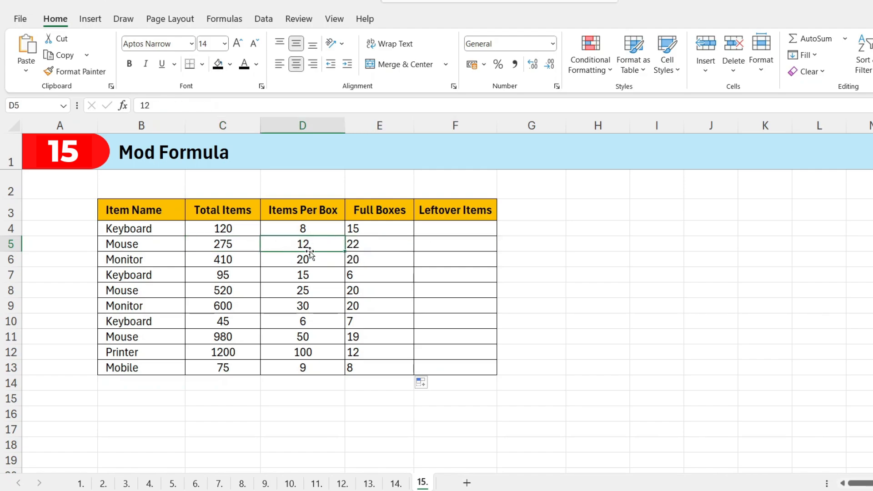
click(436, 243)
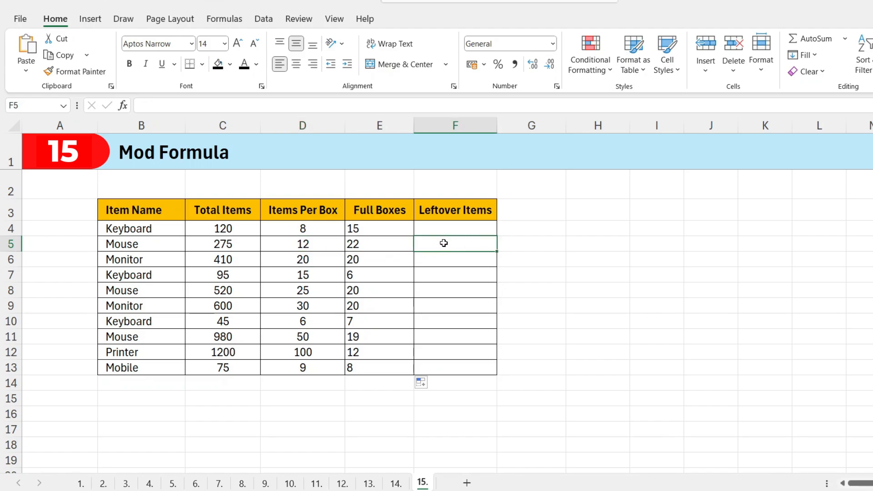
Try plain division for the first Keyboard's Leftover Items in F4 with =C4/D4.
drag(446, 227, 437, 364)
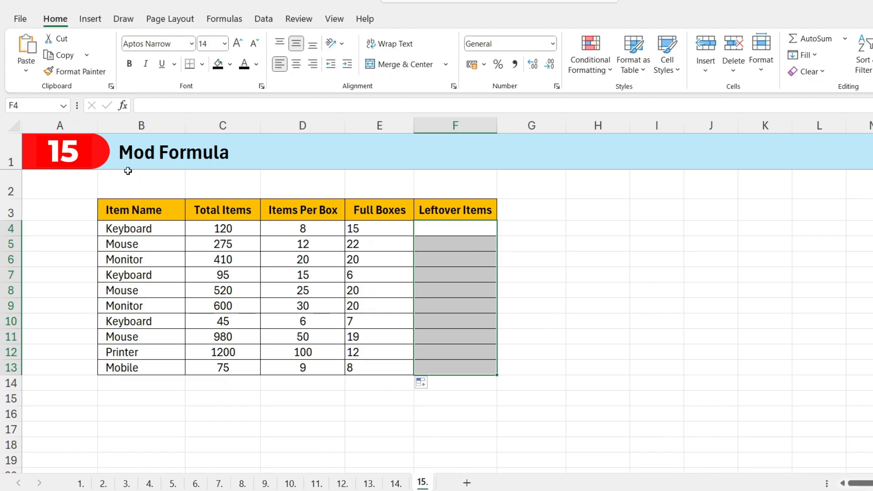
click(442, 232)
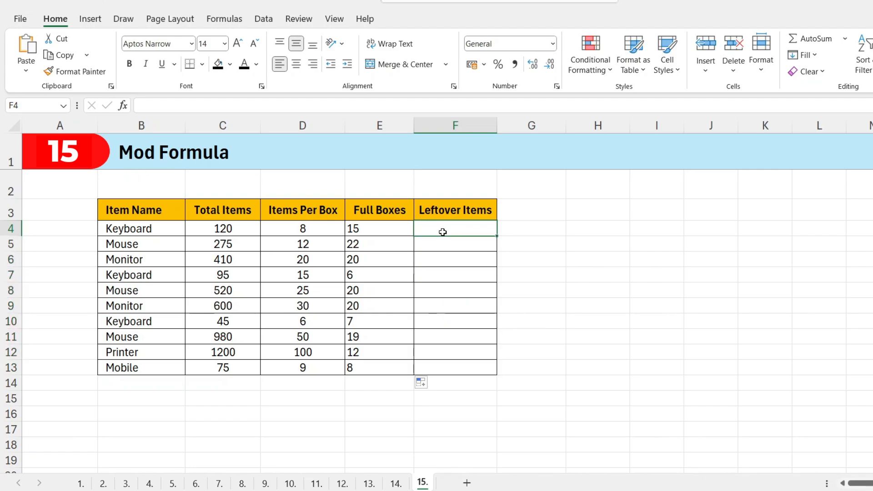
text(=)
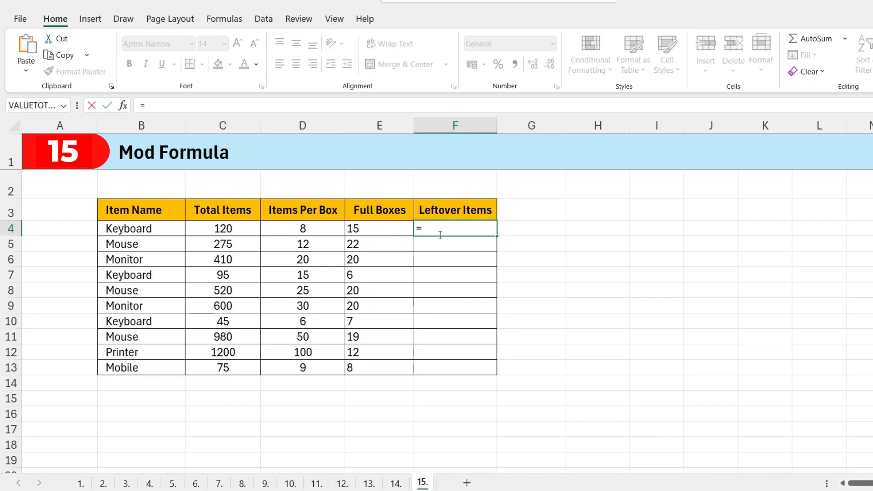
click(232, 228)
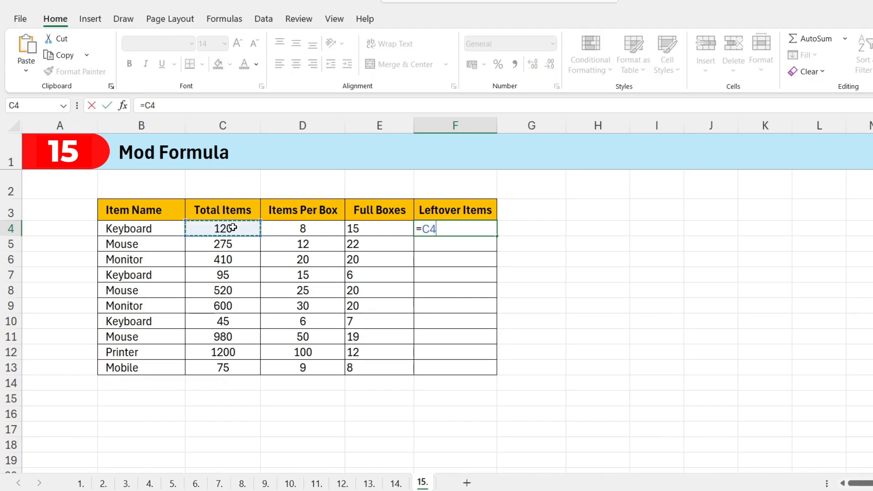
text(/)
click(304, 232)
key(Return)
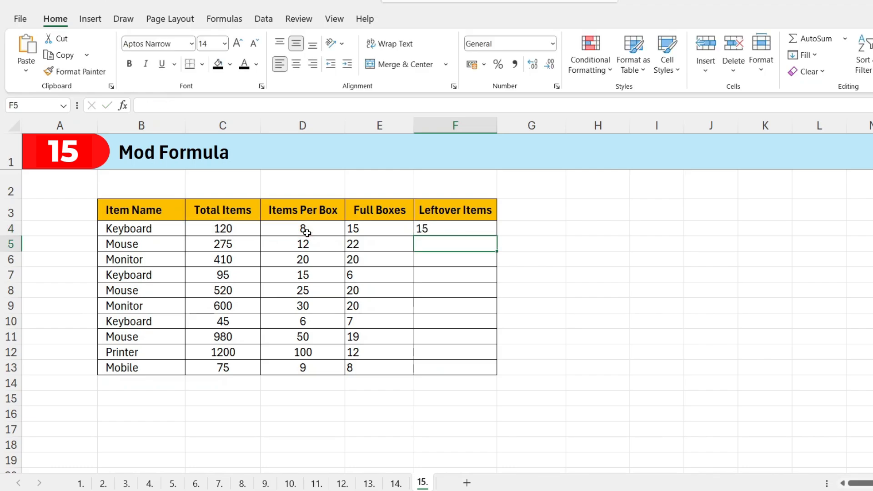
Calculate the first Keyboard's Leftover Items in F4 with =MOD(C4,D4).
click(444, 224)
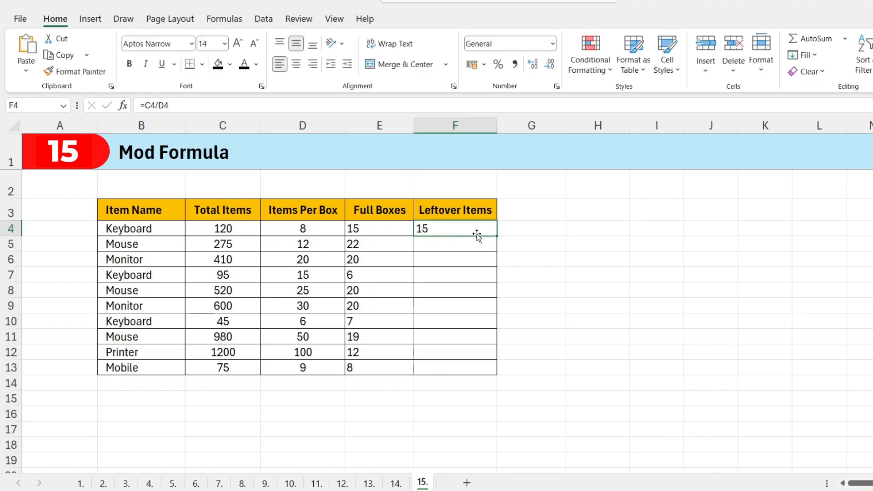
text(=)
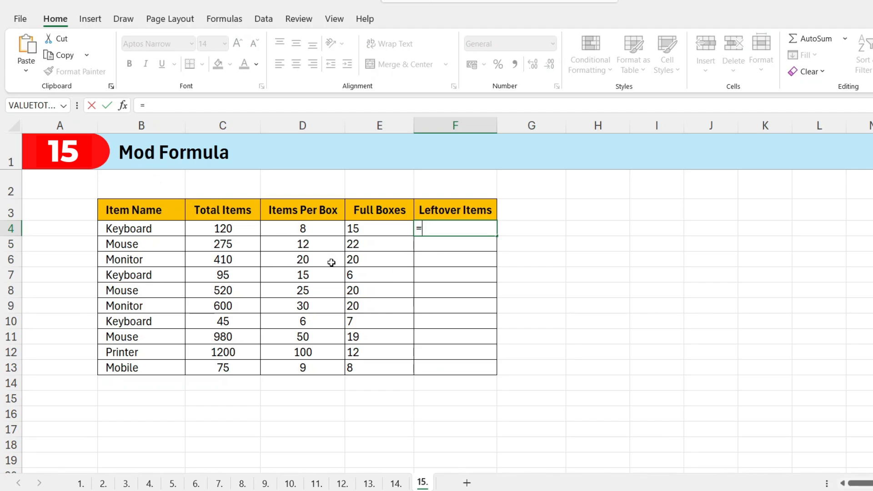
text(mod)
key(Tab)
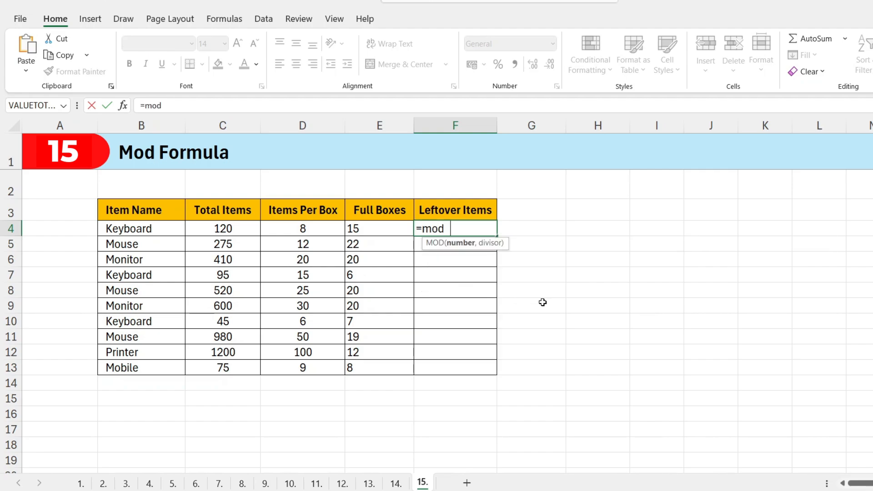
click(230, 230)
text(,)
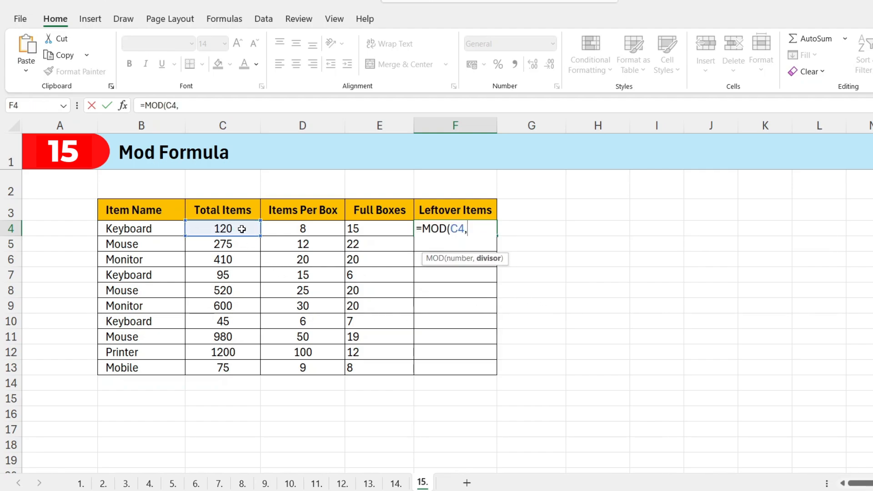
click(311, 232)
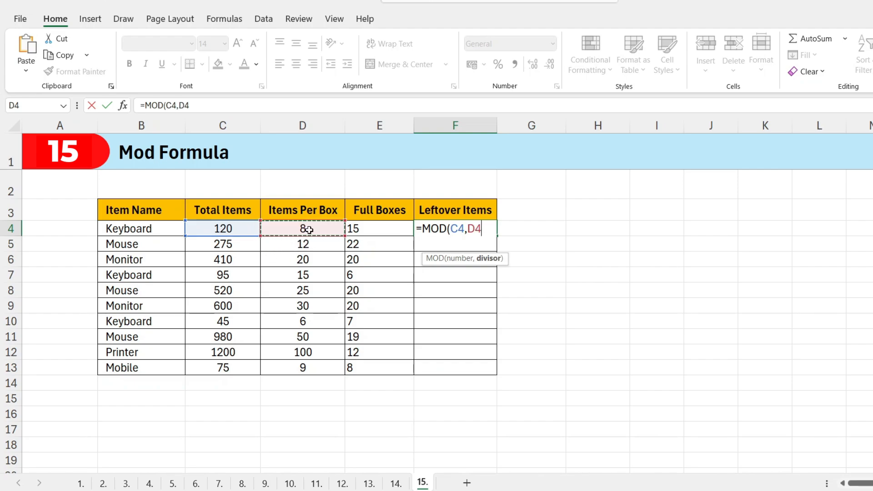
text())
key(Return)
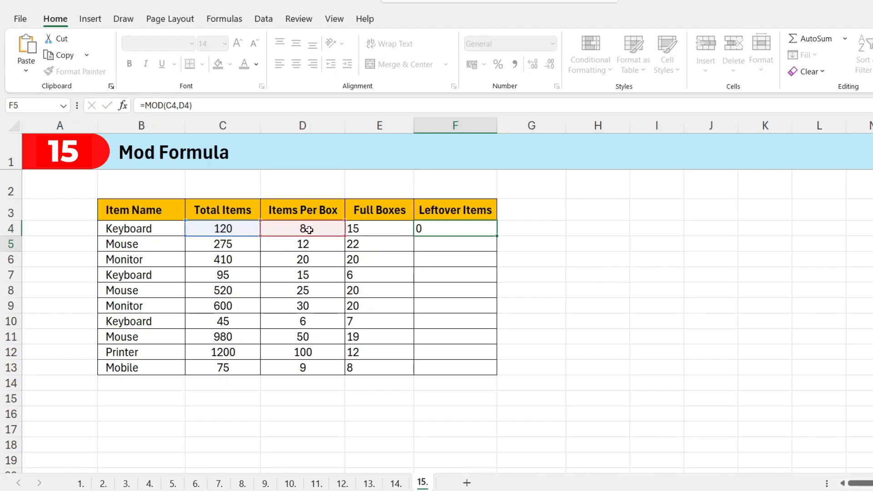
Fill the Leftover Items formula from F4 down to F13.
click(454, 227)
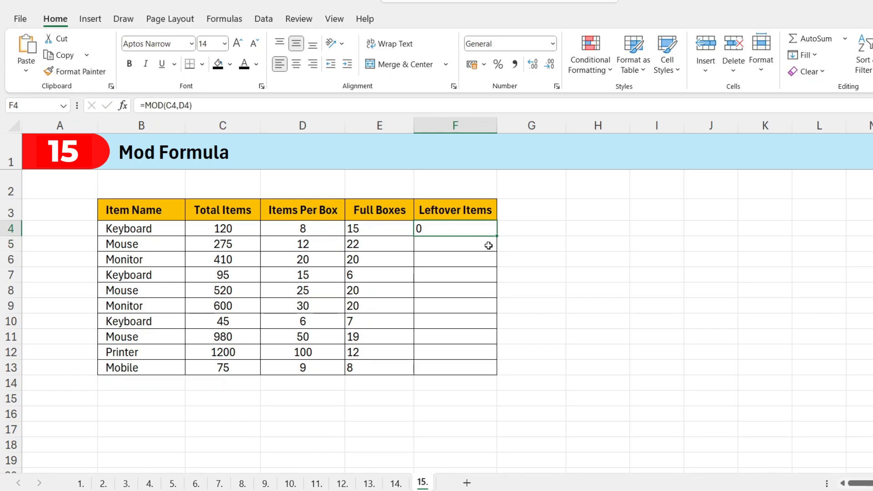
drag(498, 237, 478, 374)
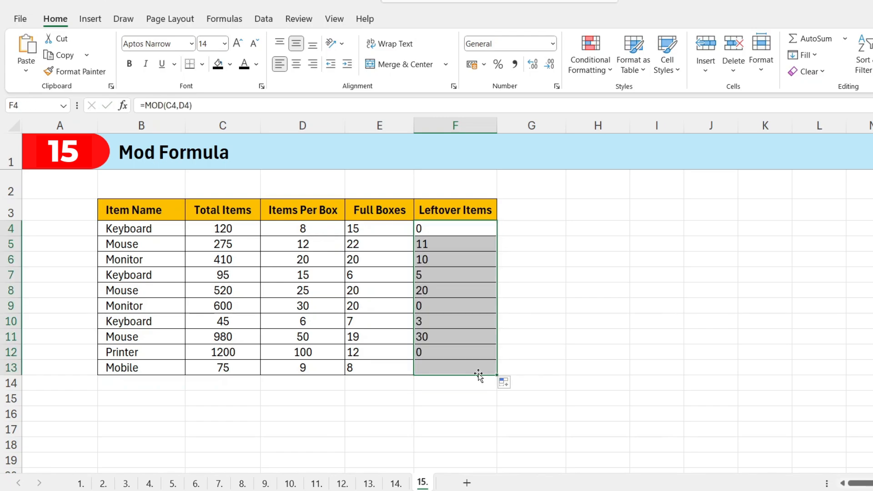
click(459, 276)
Check the Mouse's Leftover Items in F5 against its Total Items, Items Per Box and Full Boxes, and review the Leftover Items column.
click(288, 241)
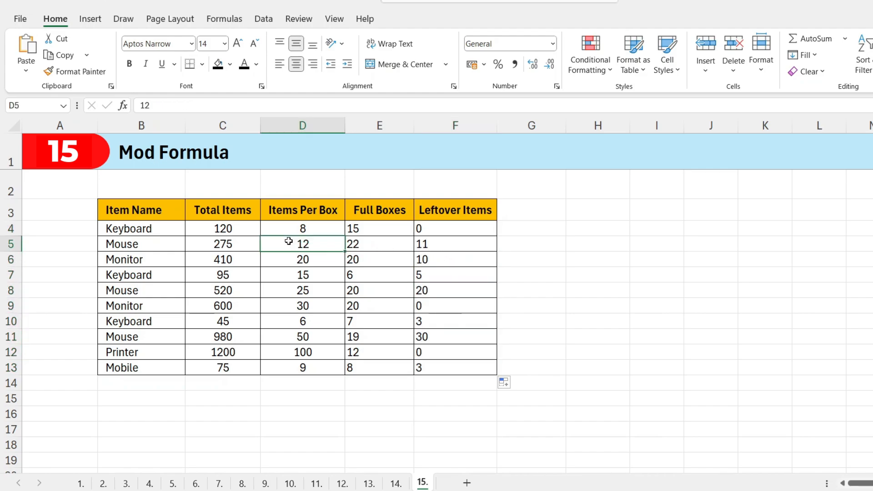
click(225, 247)
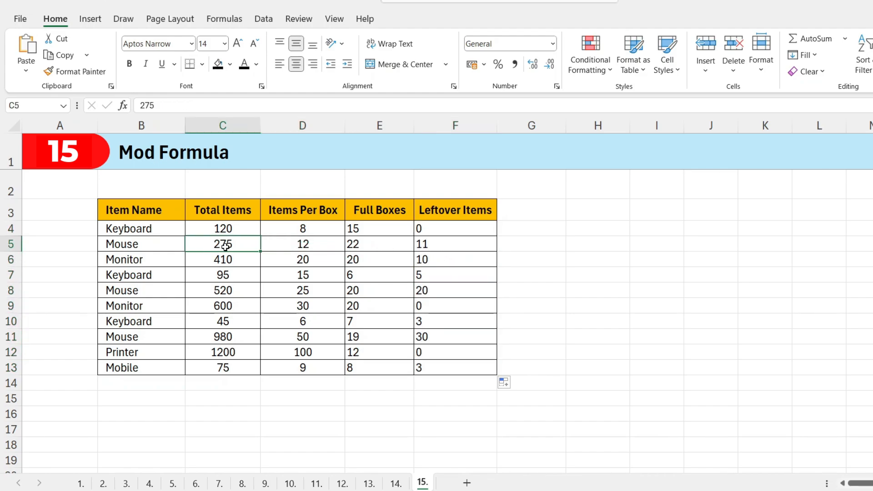
click(294, 245)
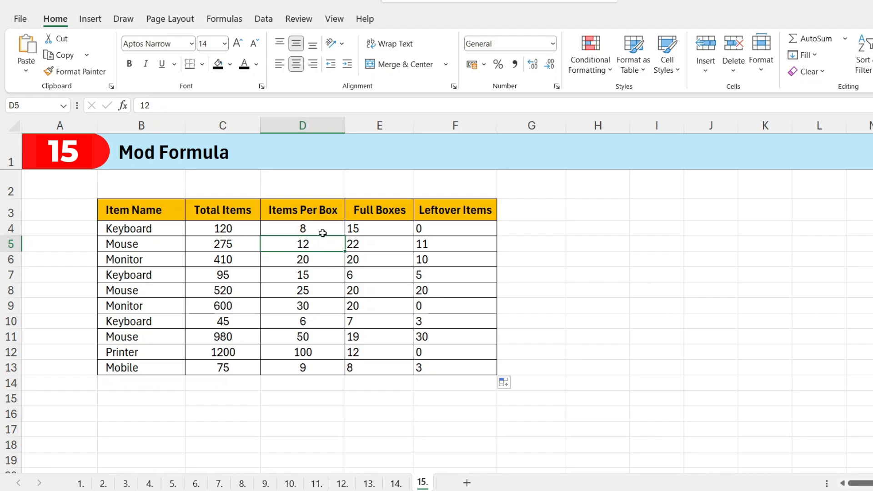
click(368, 242)
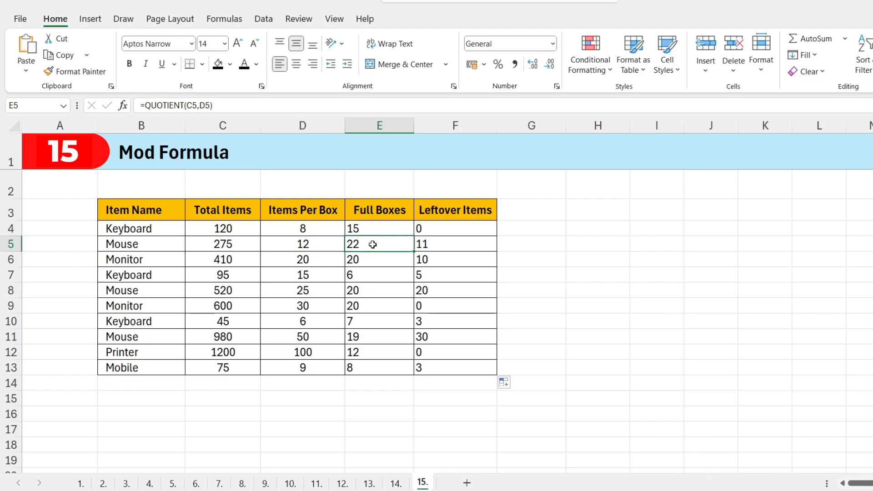
click(444, 246)
drag(449, 243, 445, 365)
click(351, 248)
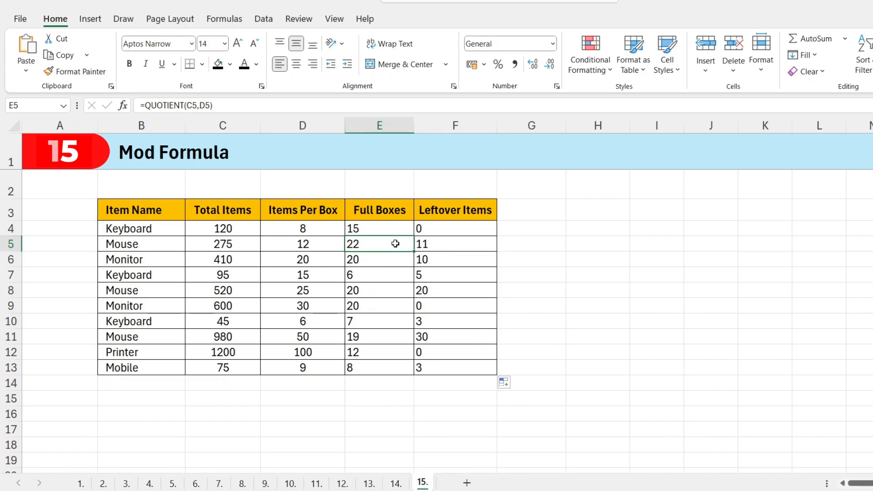
click(454, 244)
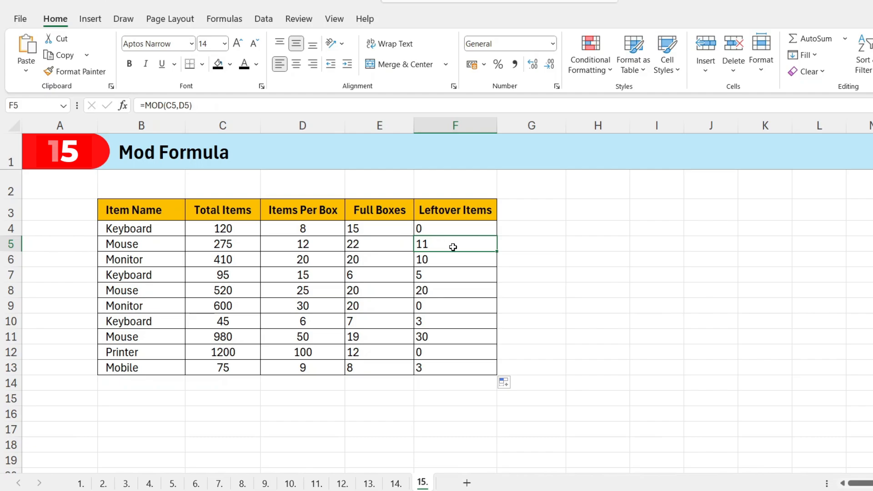
click(373, 248)
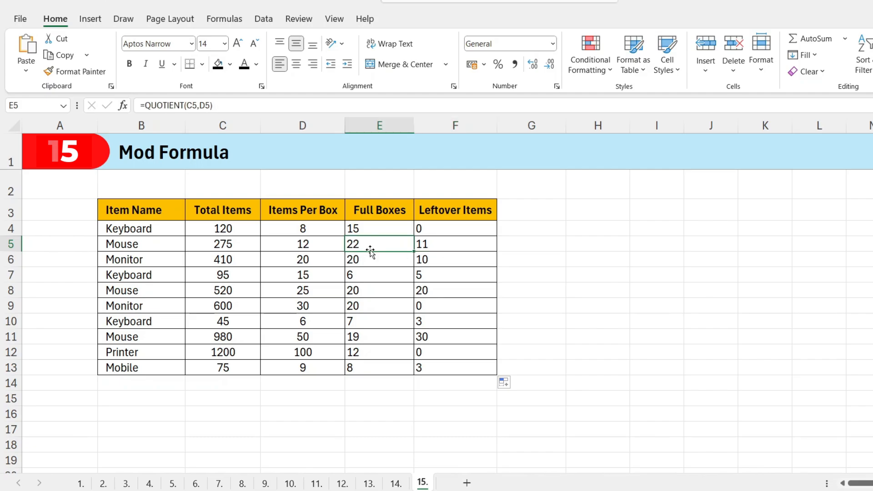
Compare the Quotient table on sheet 14 with the Mod table's Leftover Items column on sheet 15.
click(422, 260)
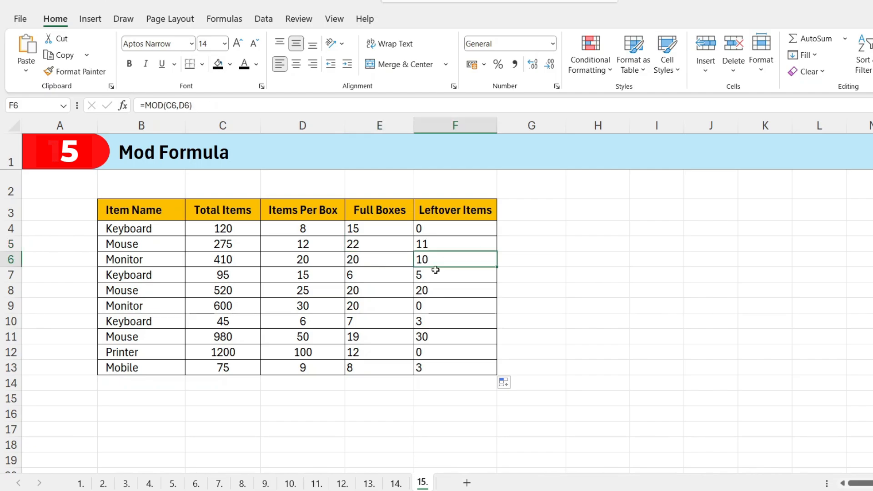
click(407, 383)
click(396, 484)
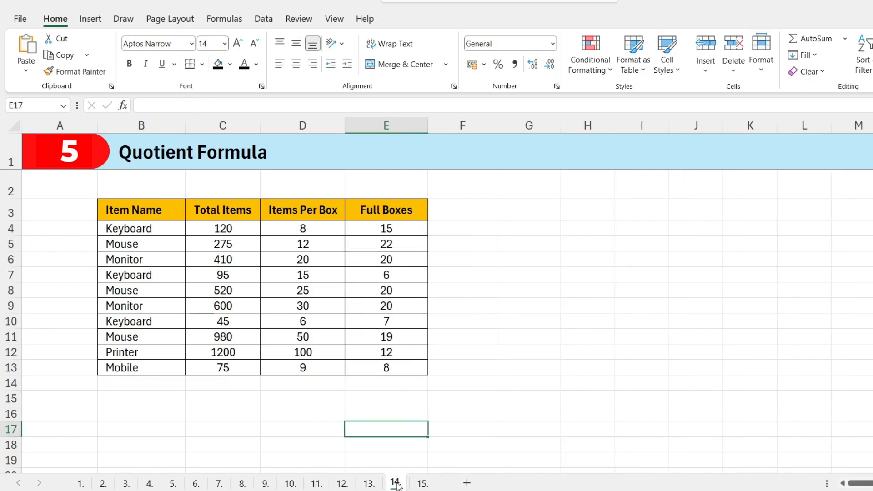
click(422, 483)
click(448, 290)
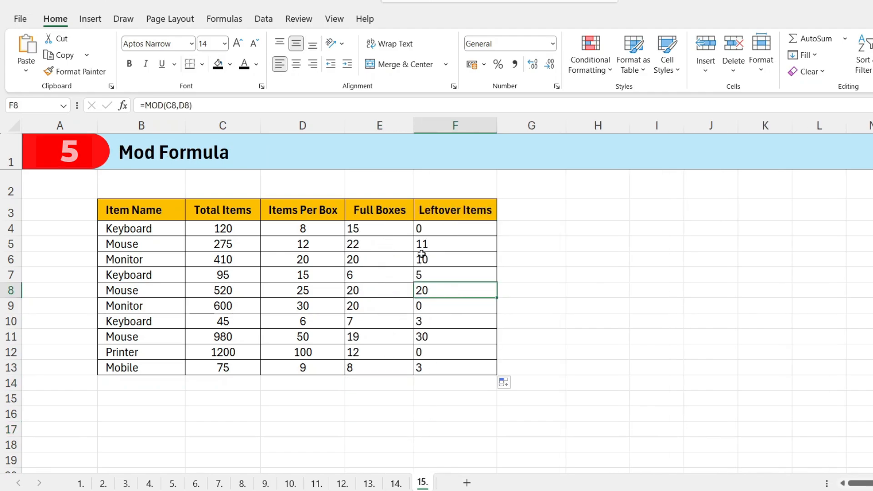